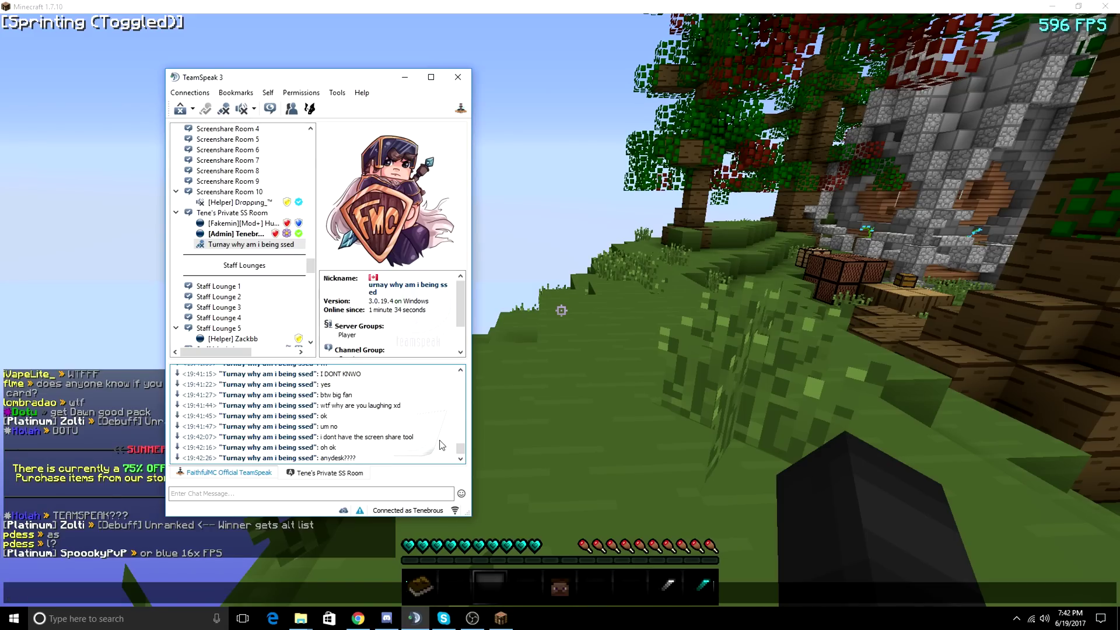
click(259, 493)
text(www.)
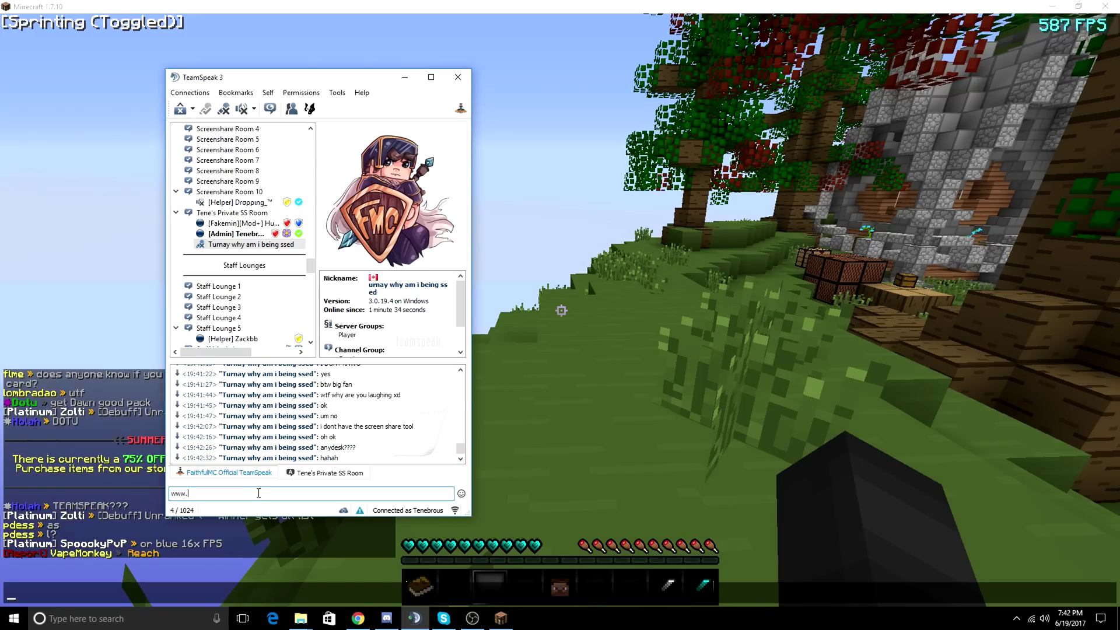
text(anyde)
text(ydesk)
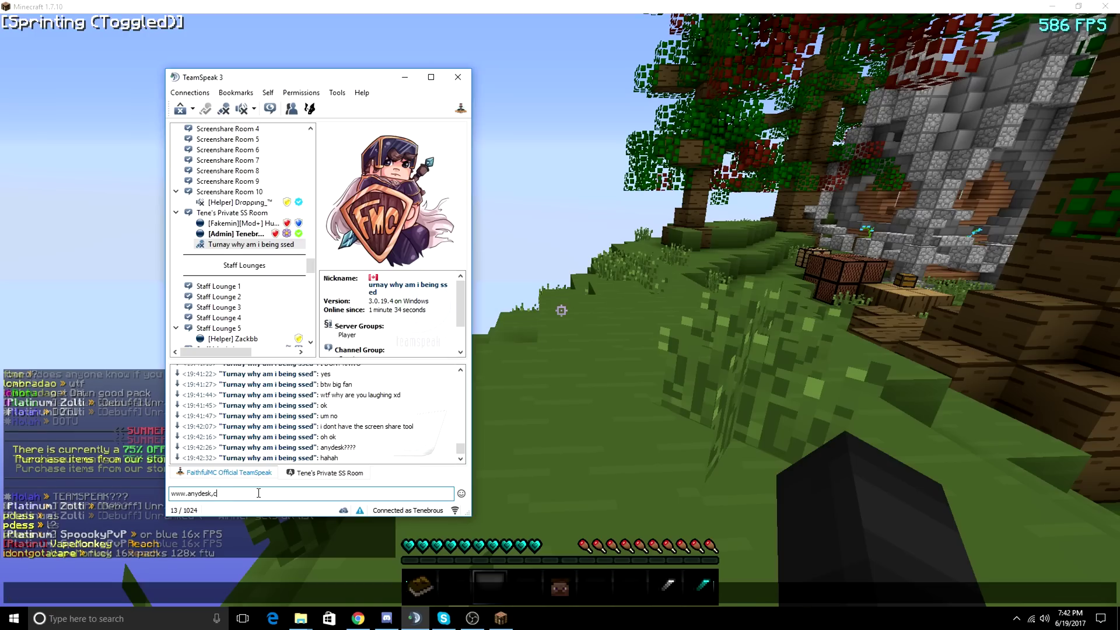
text(.c)
text(download)
key(Return)
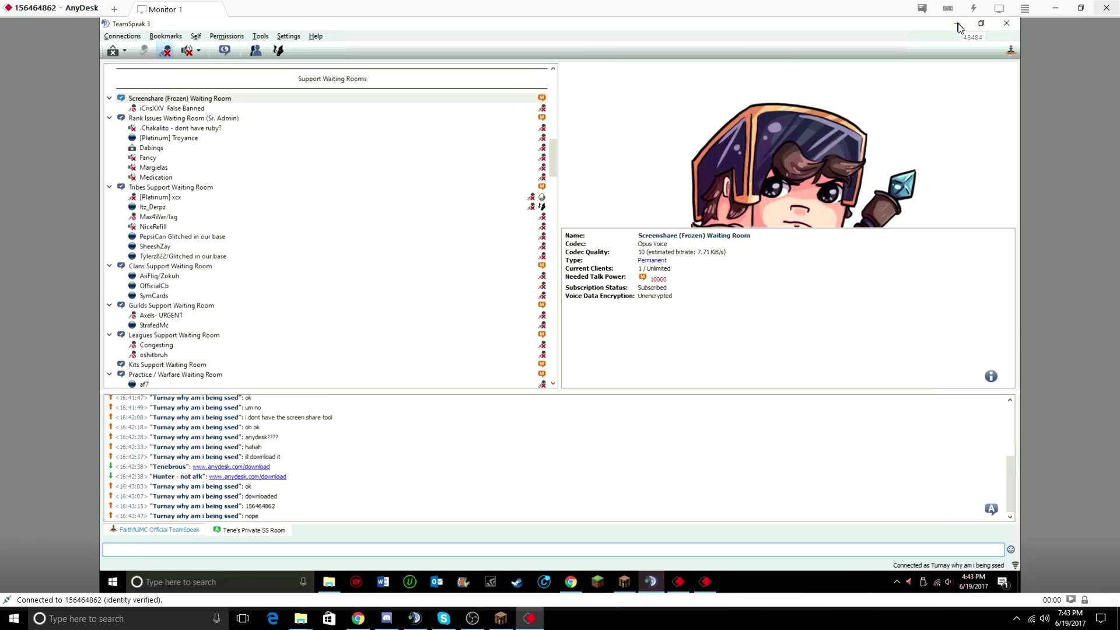
- Minimize the remote TeamSpeak and download page, then close the Minecraft Captures folder
click(958, 24)
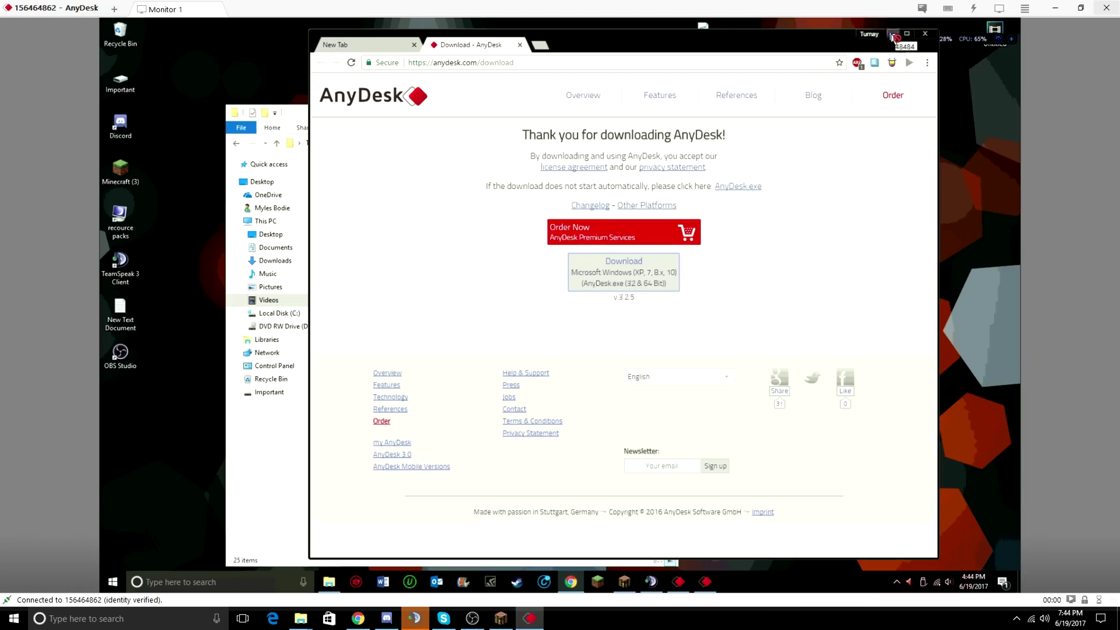
click(895, 37)
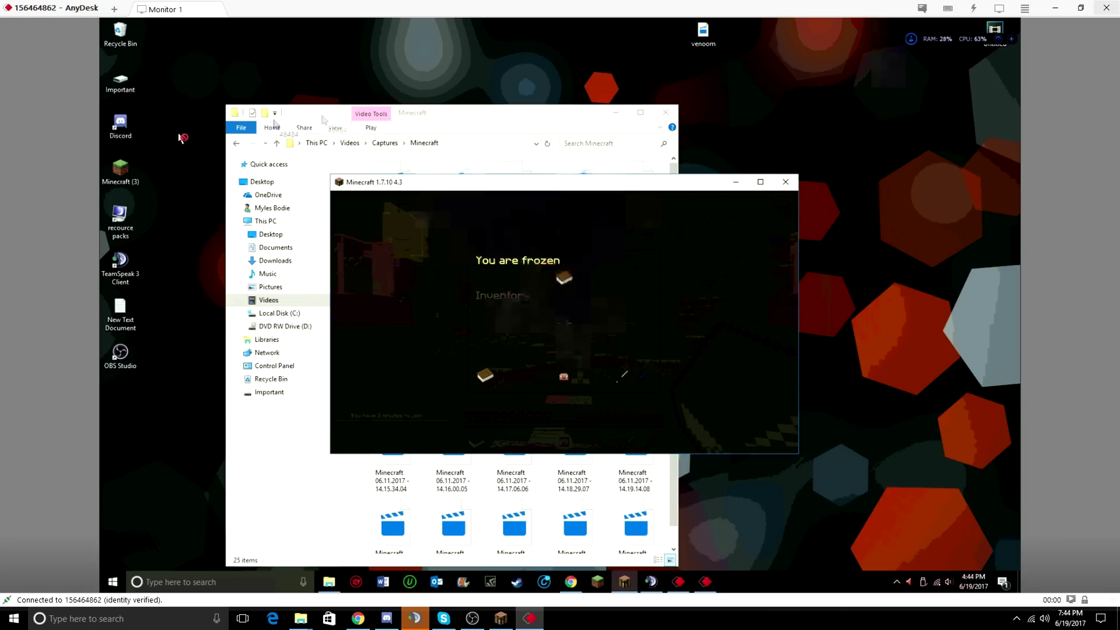
click(412, 116)
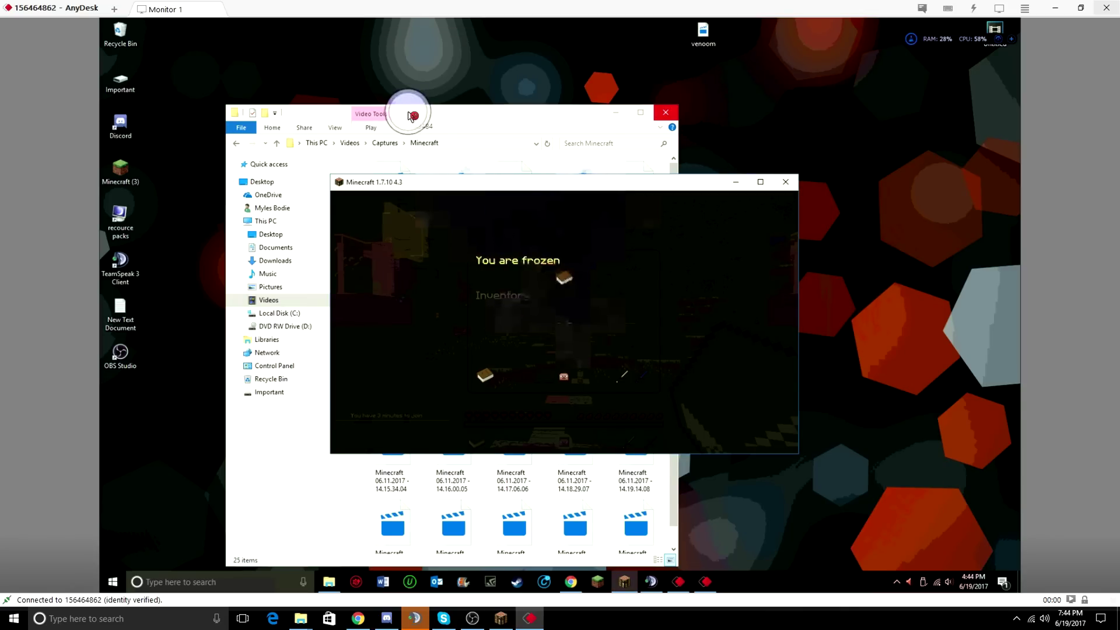
key(alt+F4)
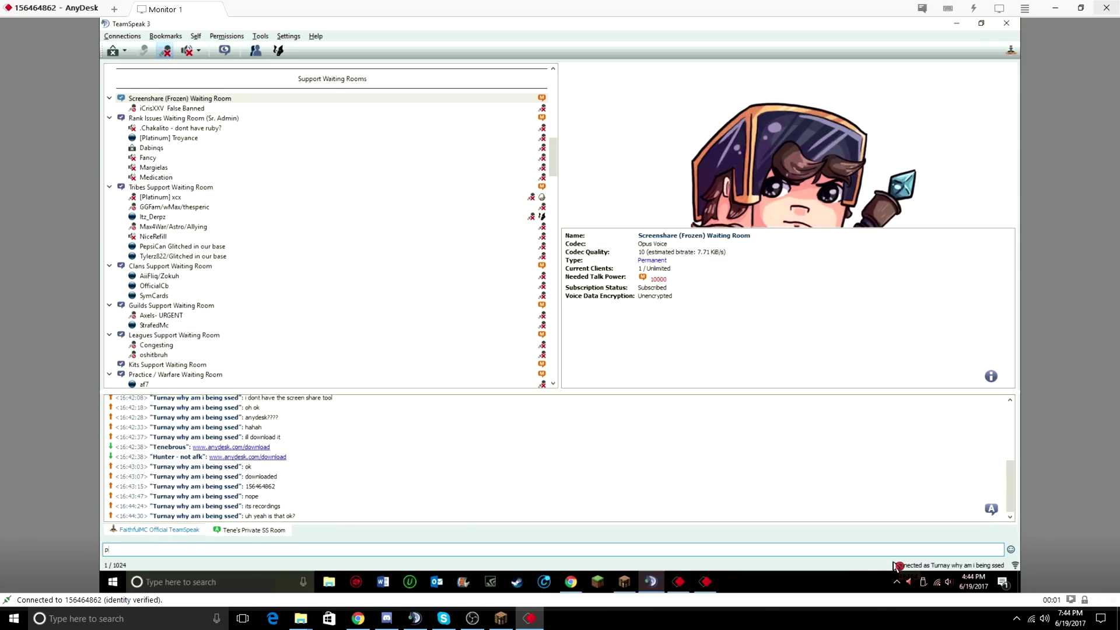
- Save a session recording, reply in chat and bring the local TeamSpeak window into view
key(alt+F9)
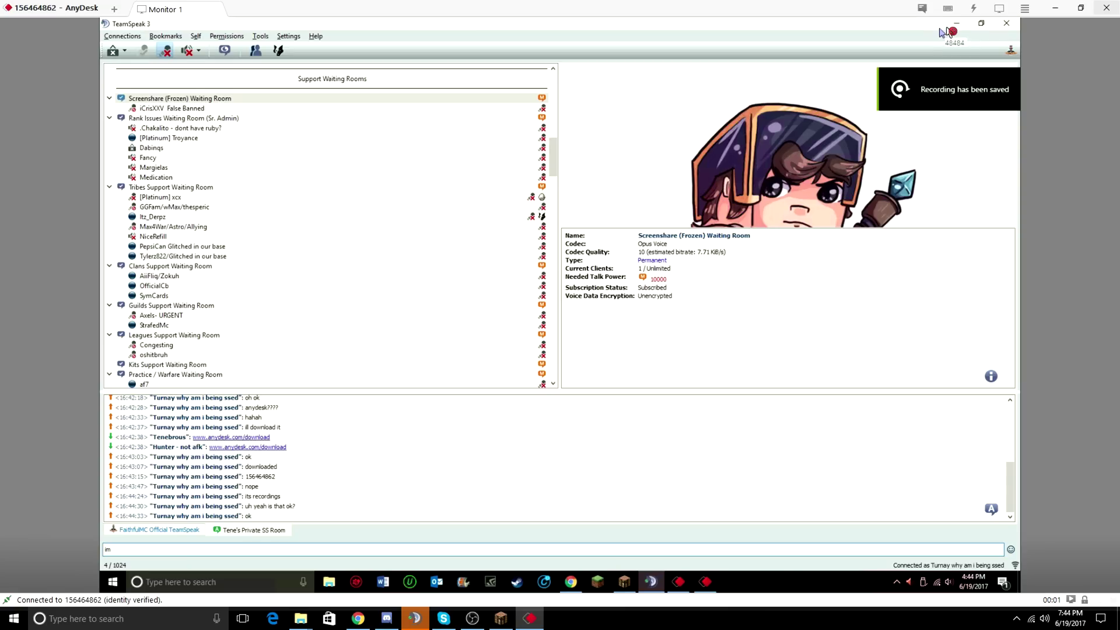
text(im not anymore)
key(Return)
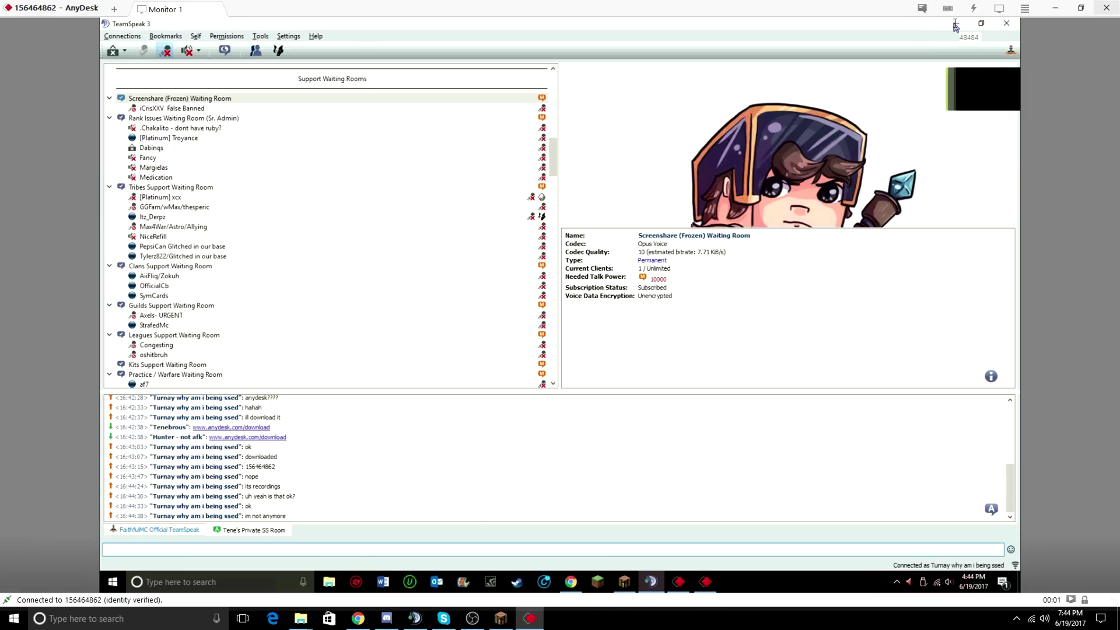
click(958, 25)
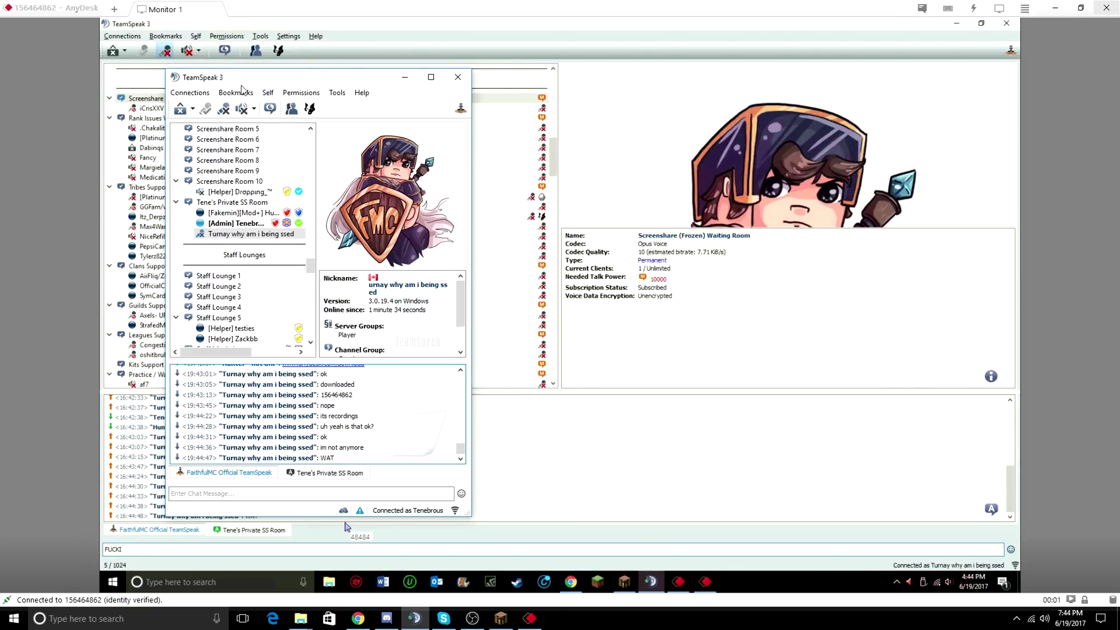
drag(243, 79, 494, 109)
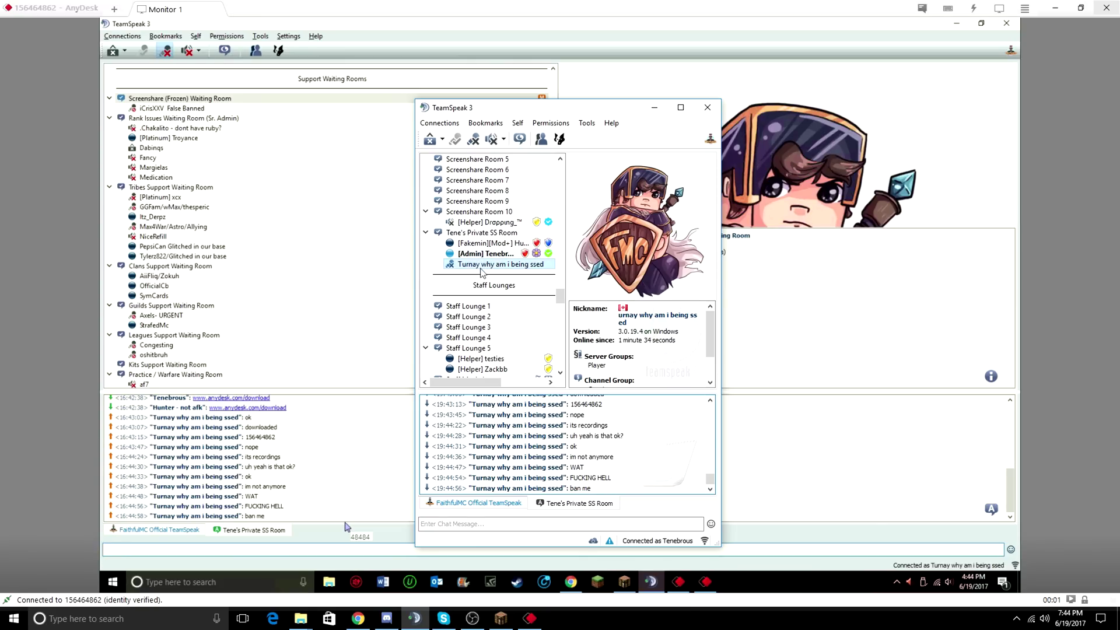
- Kick the player from the private screenshare channel back to the lobby
right_click(480, 270)
click(519, 418)
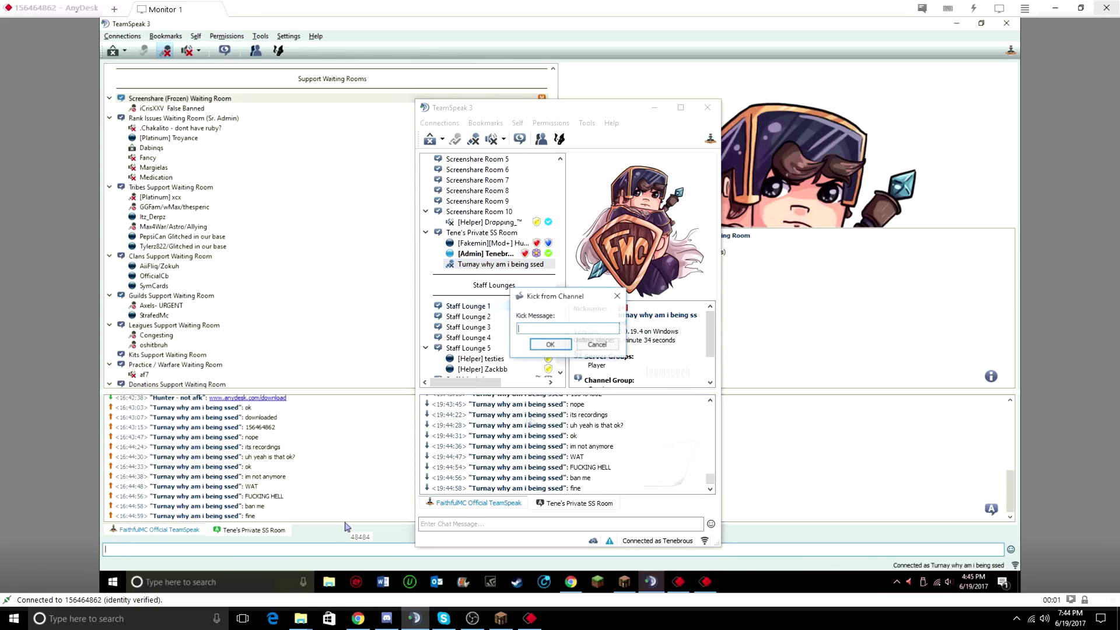
key(Return)
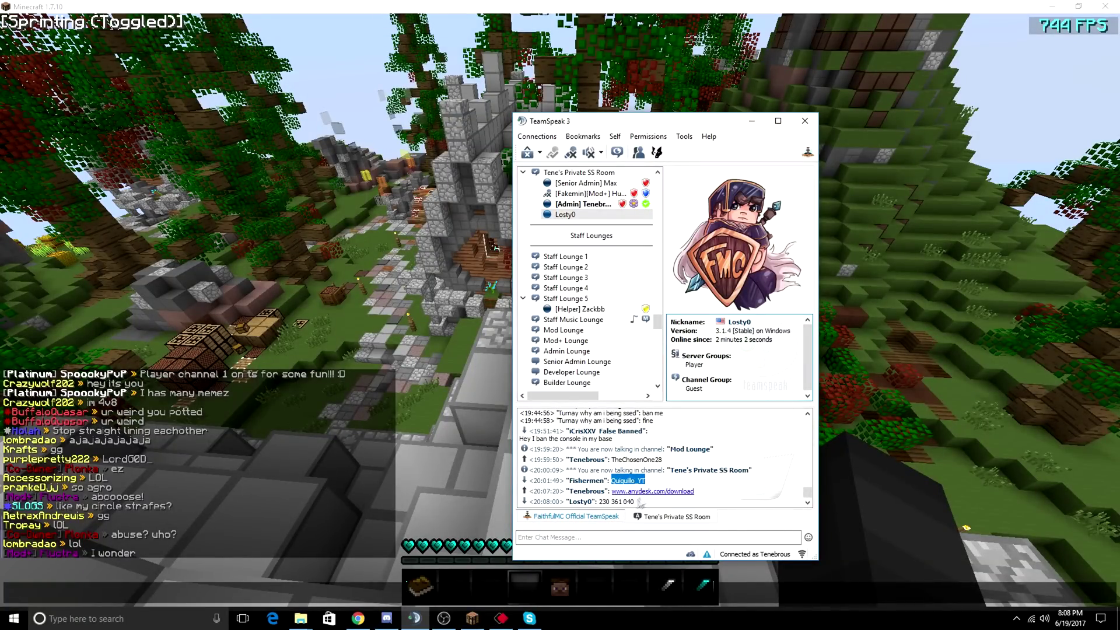
- Copy the new player's AnyDesk address from chat and connect to their remote desk
drag(634, 502, 599, 502)
key(ctrl+c)
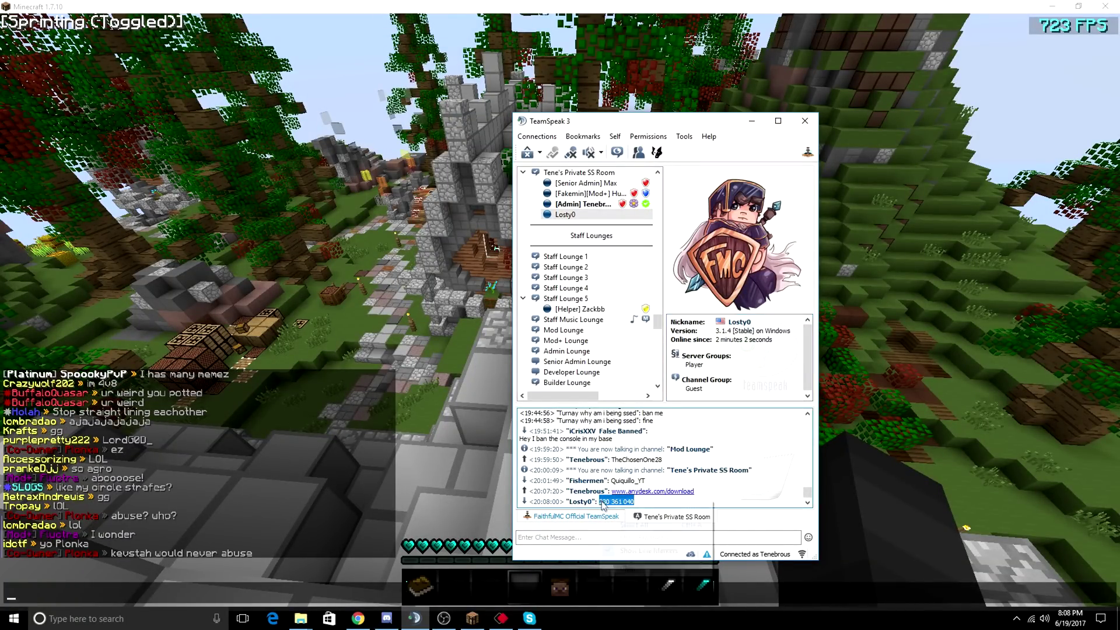
click(1016, 619)
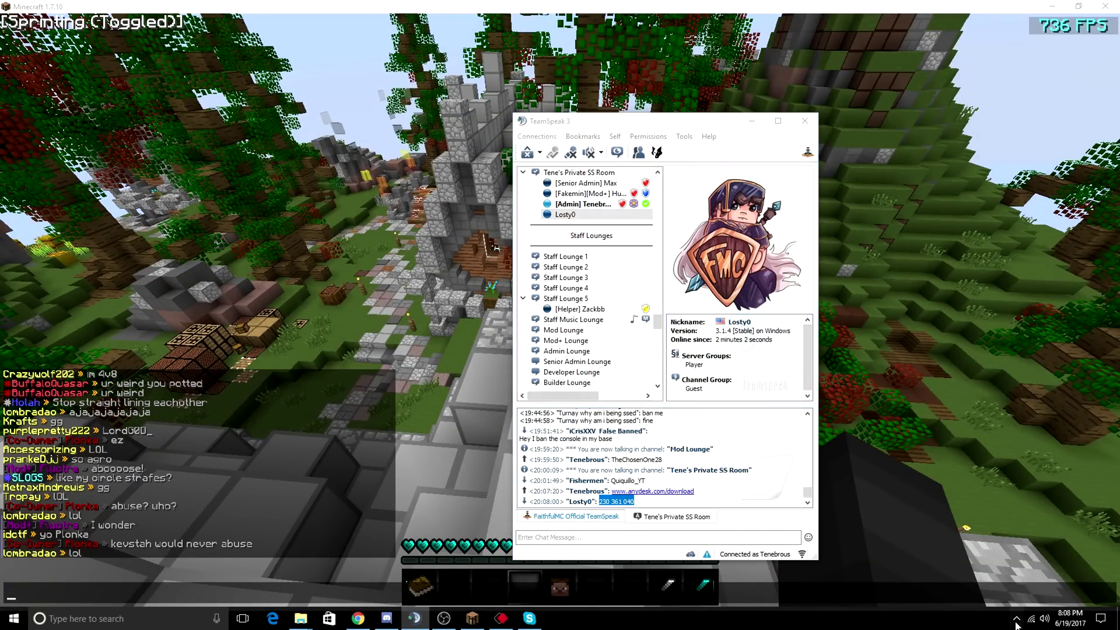
click(1041, 549)
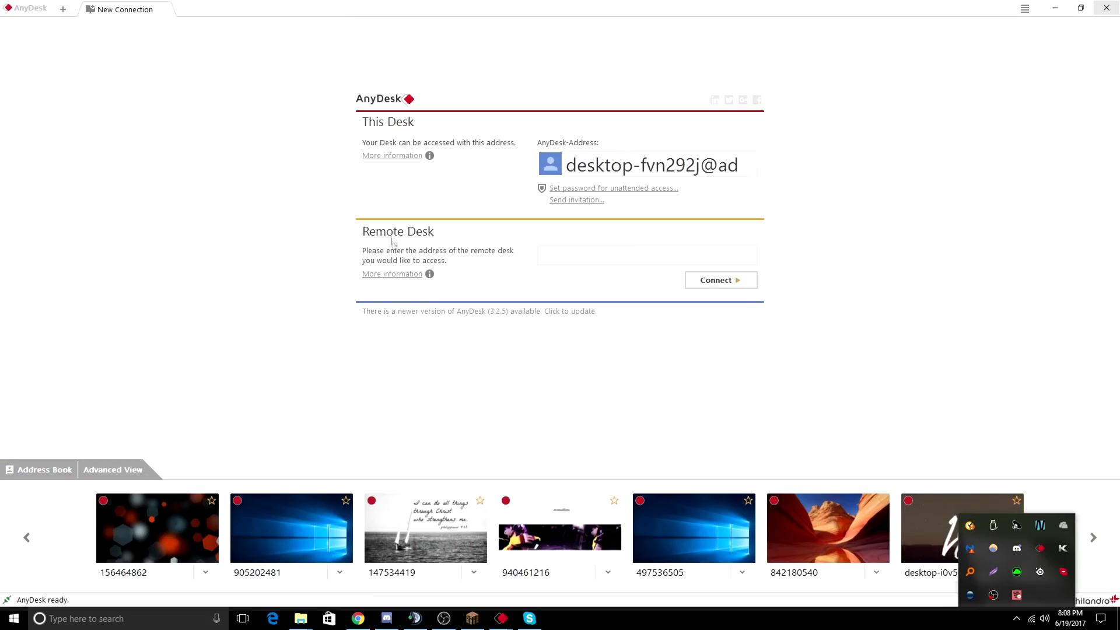
click(566, 250)
key(ctrl+v)
click(726, 278)
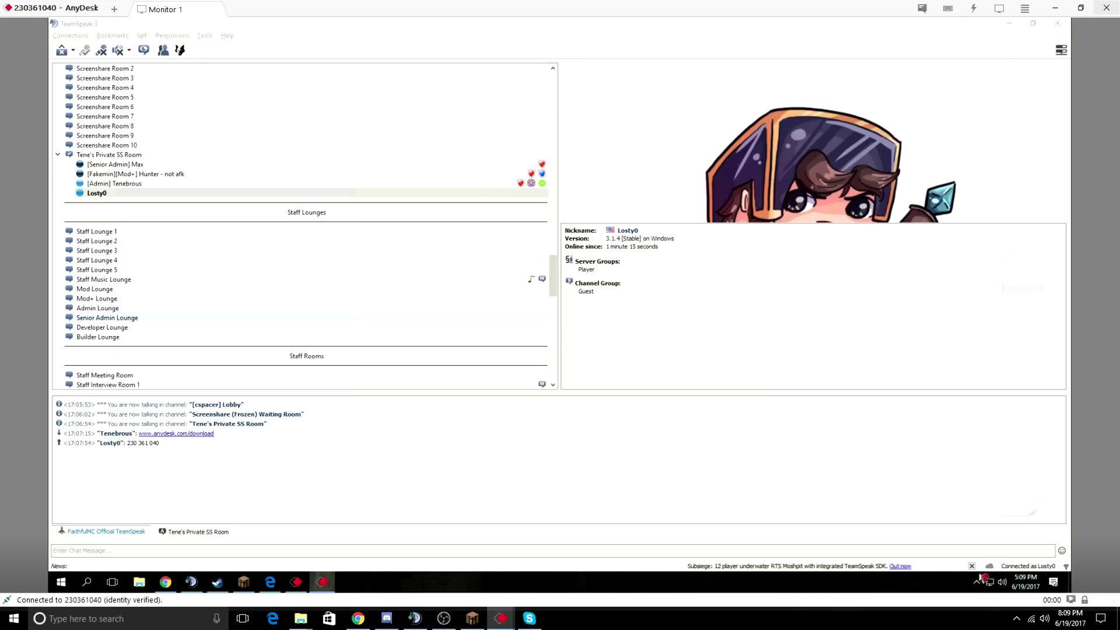
- Check the remote tray apps, minimize TeamSpeak and switch to the frozen Minecraft window
click(978, 582)
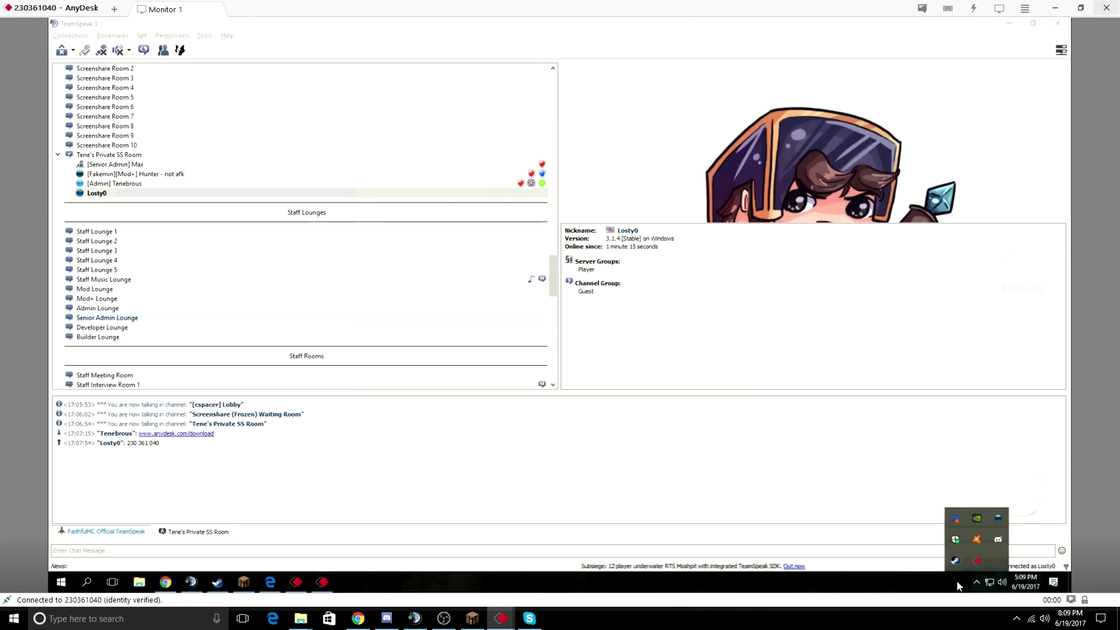
click(941, 579)
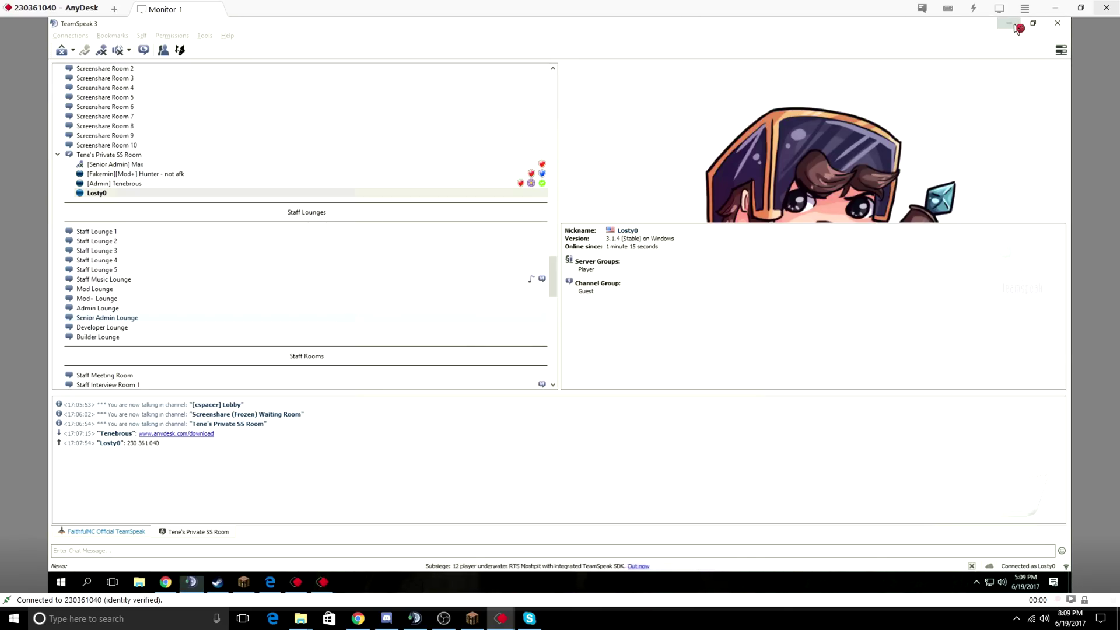
click(1014, 25)
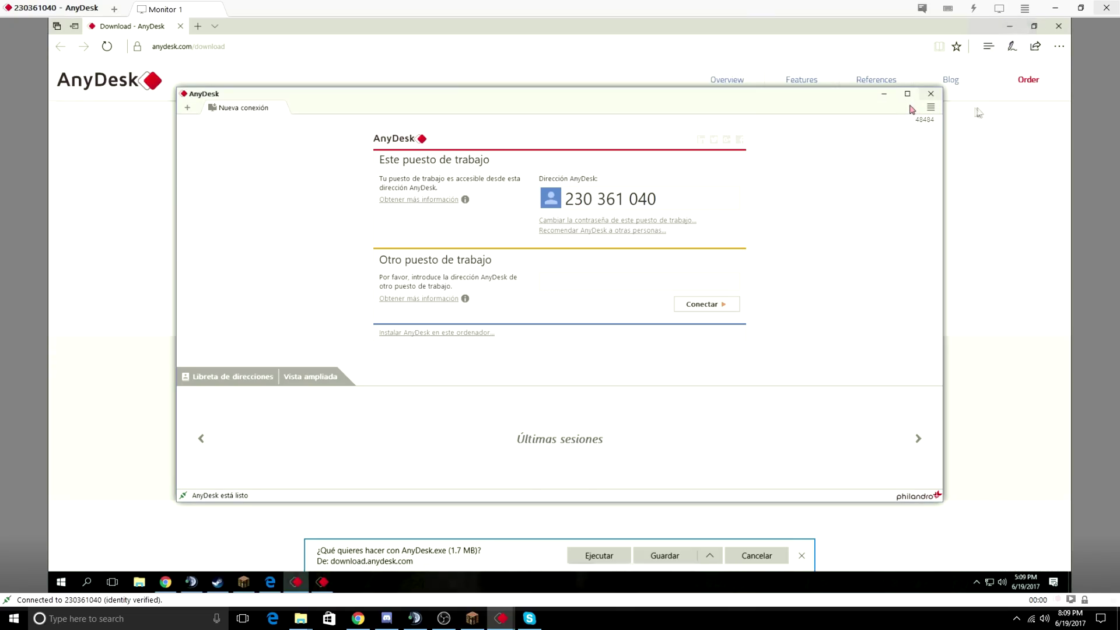
key(alt+Tab)
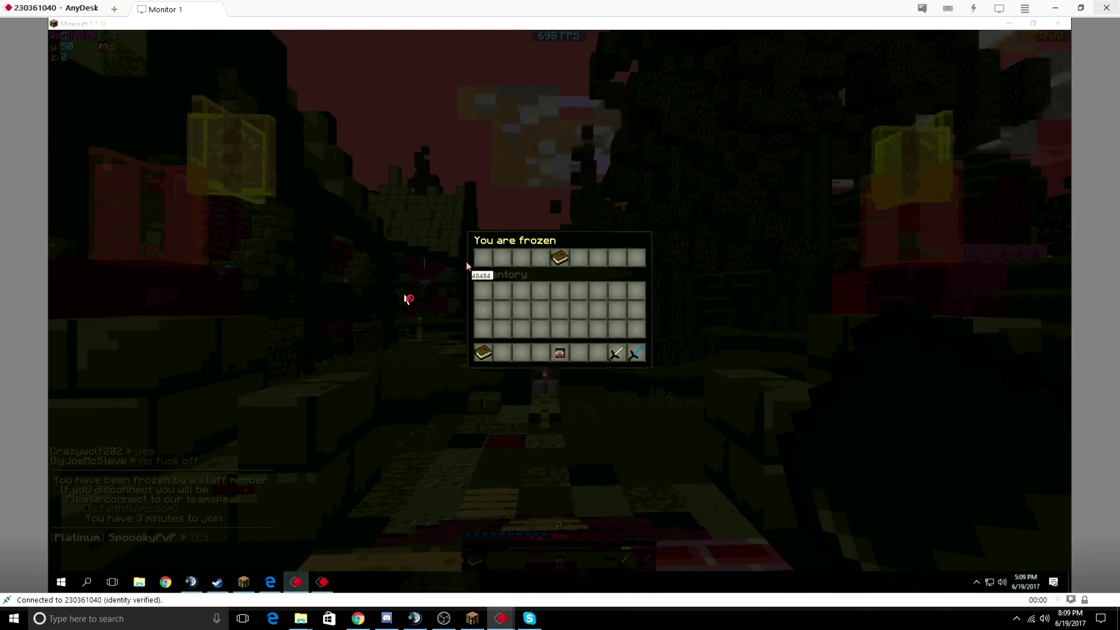
- Open the player's AppData\Roaming\.minecraft\mods\1.7.10 folder via Windows search
click(87, 582)
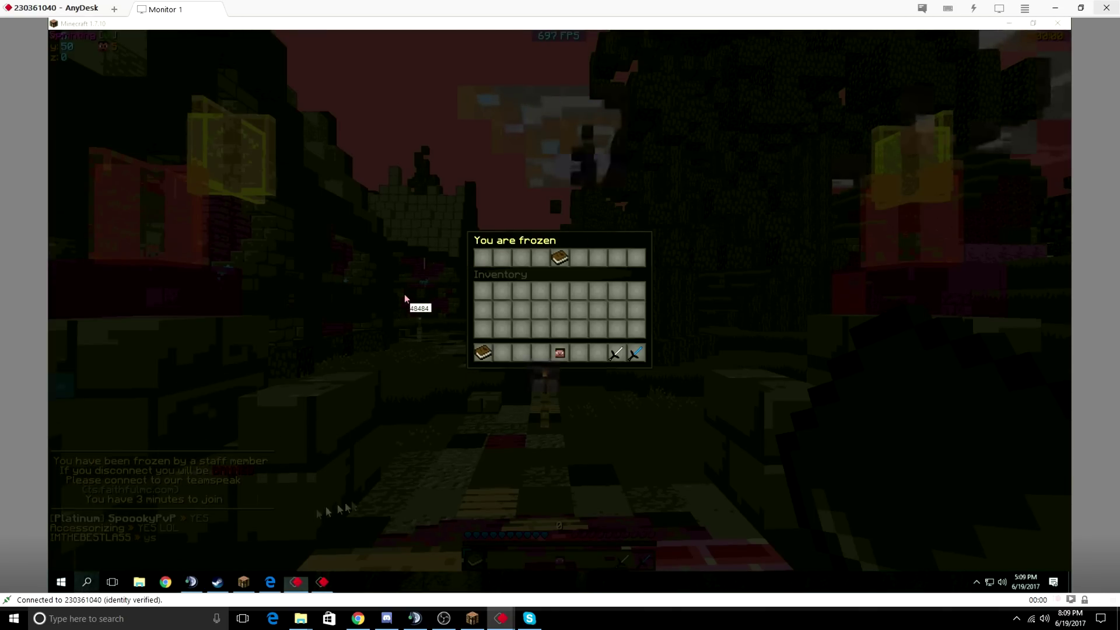
text(%appd)
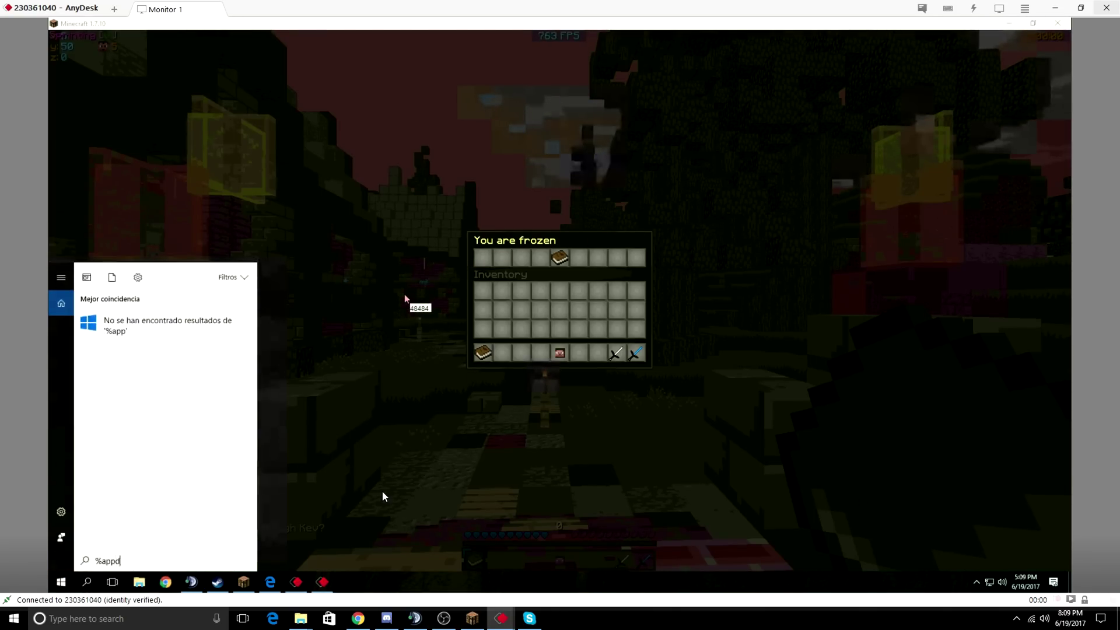
text(ata%)
key(Return)
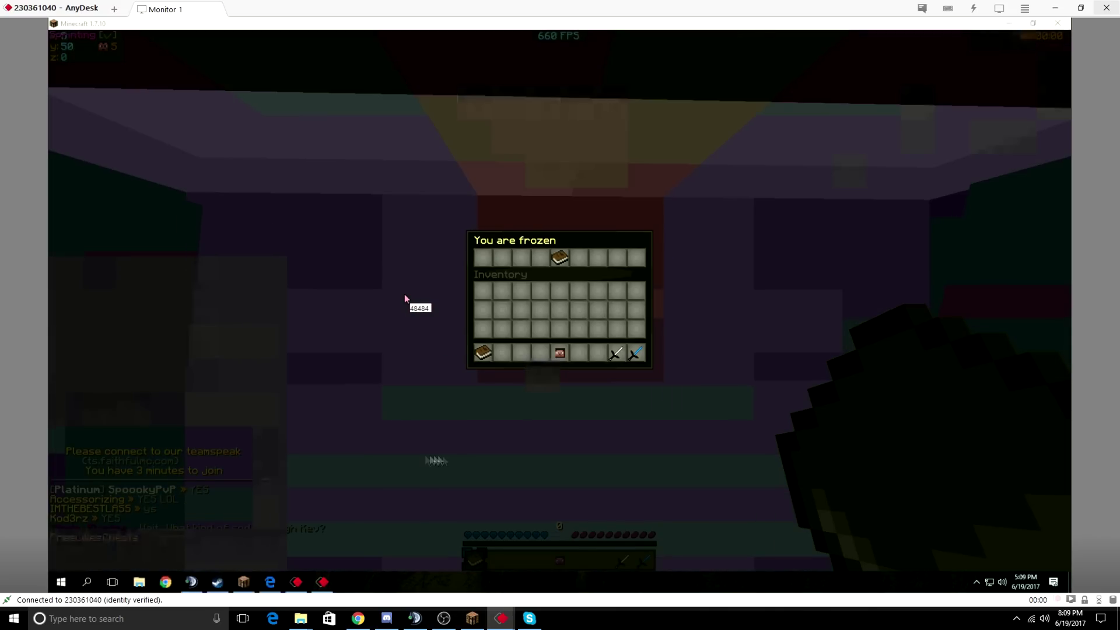
double_click(571, 244)
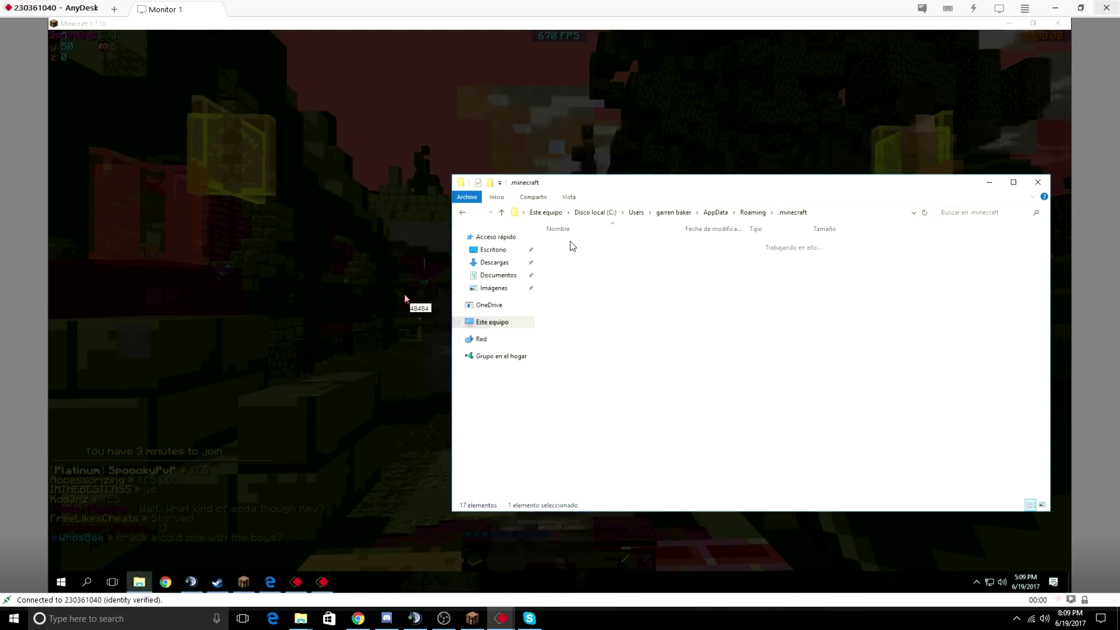
double_click(568, 300)
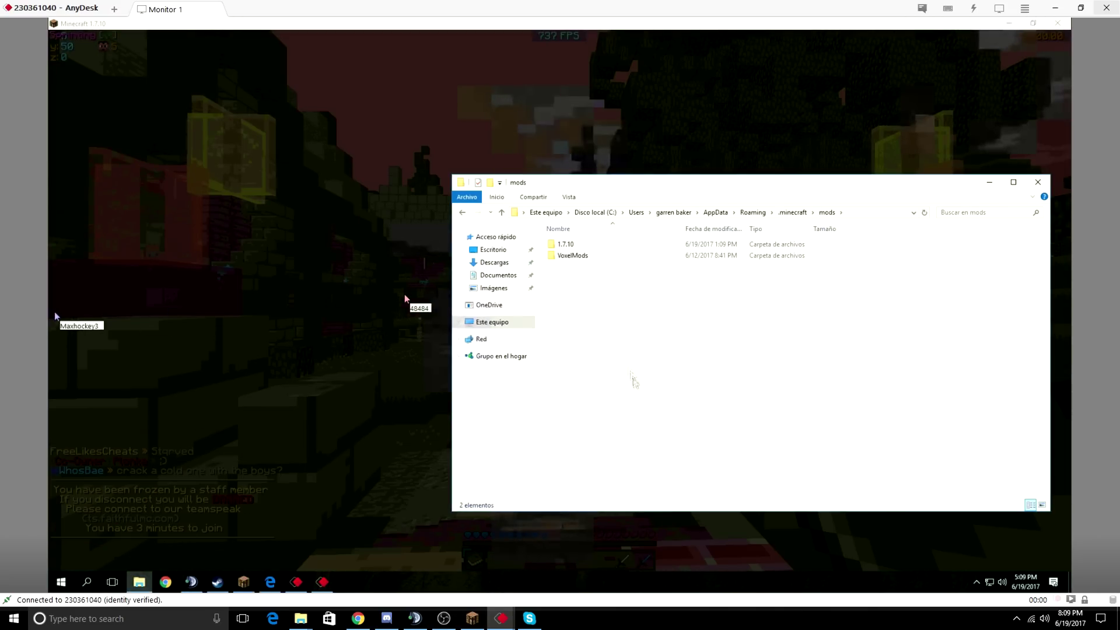
double_click(566, 246)
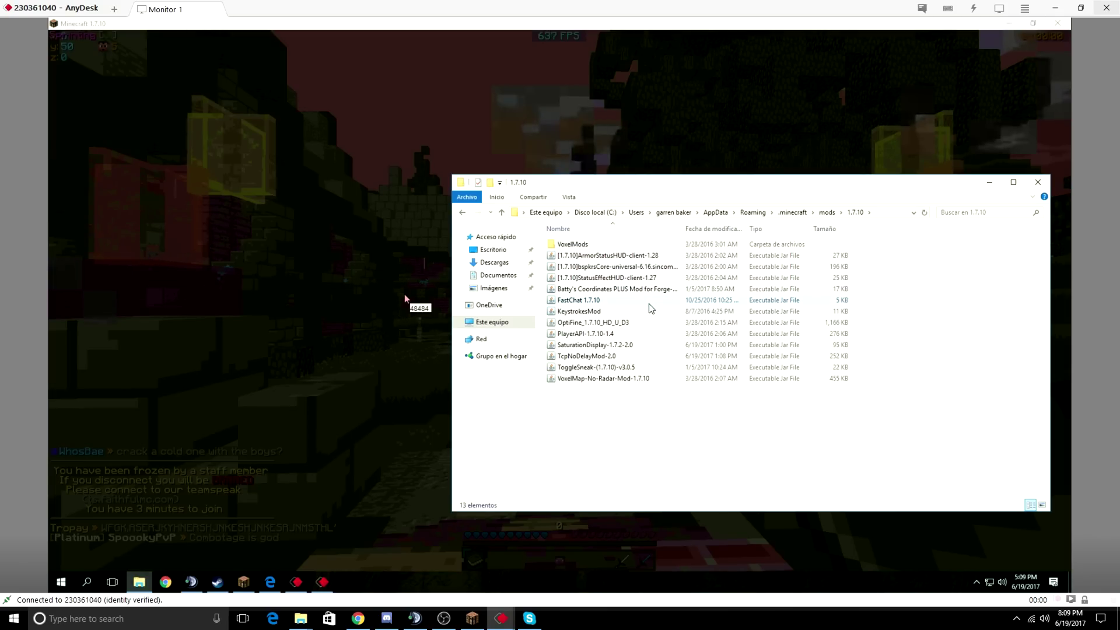
- Check the KeystrokesMod file's options, then refocus the 1.7.10 mods folder window
right_click(631, 311)
click(665, 524)
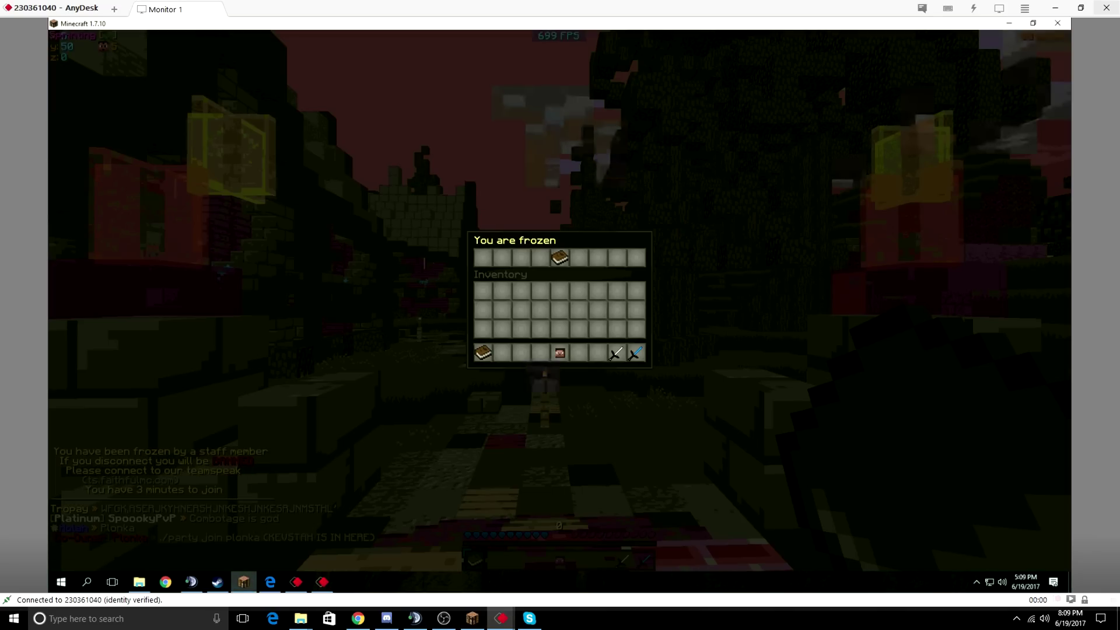
key(Escape)
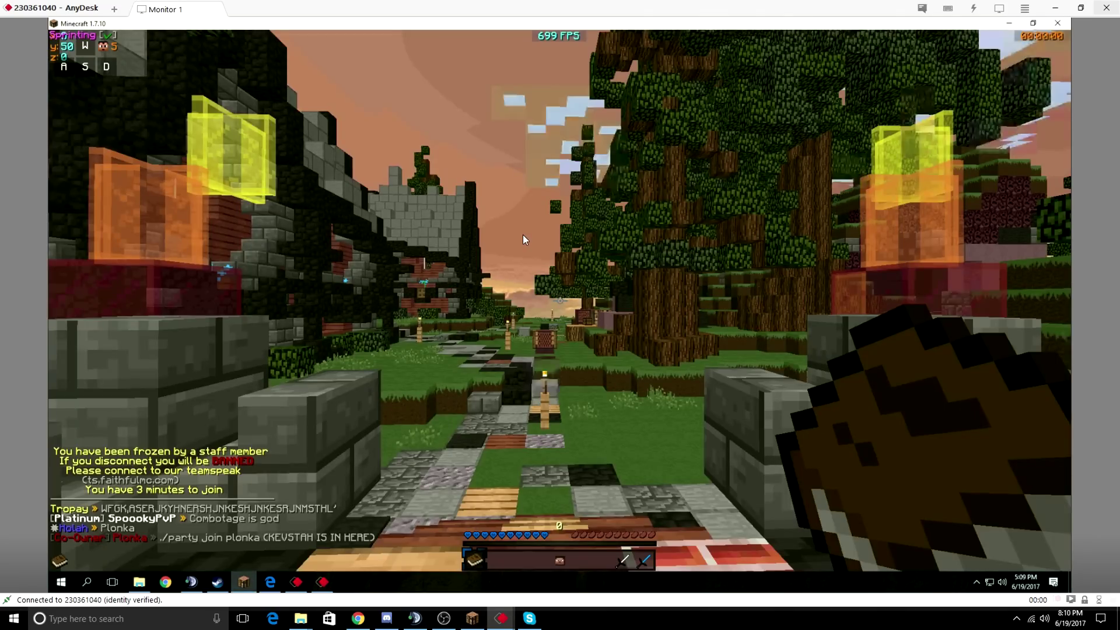
click(415, 618)
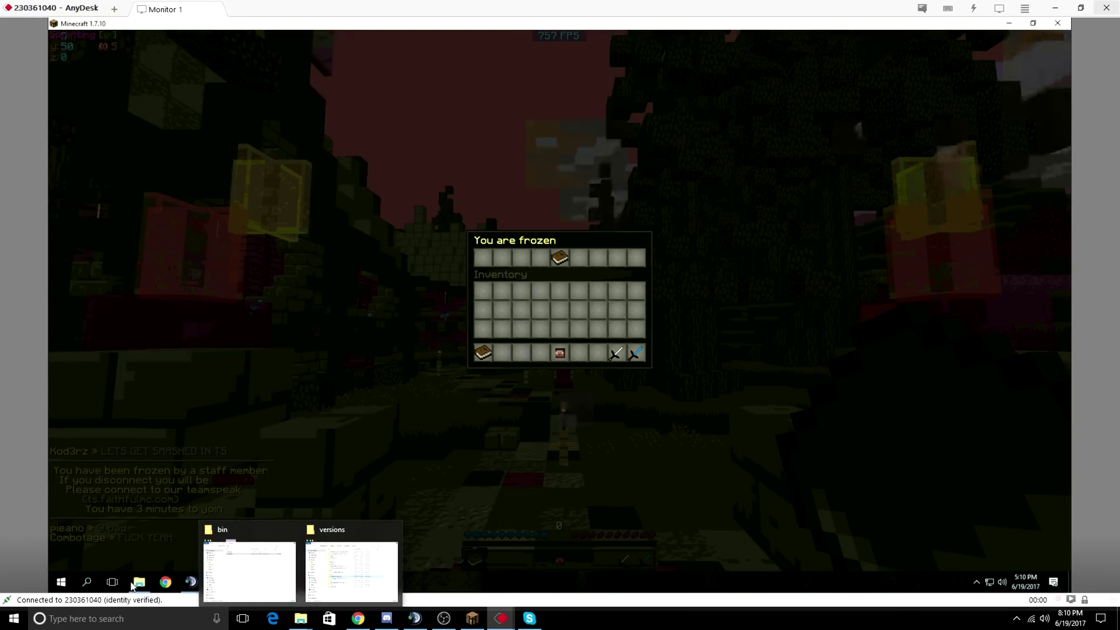
click(139, 582)
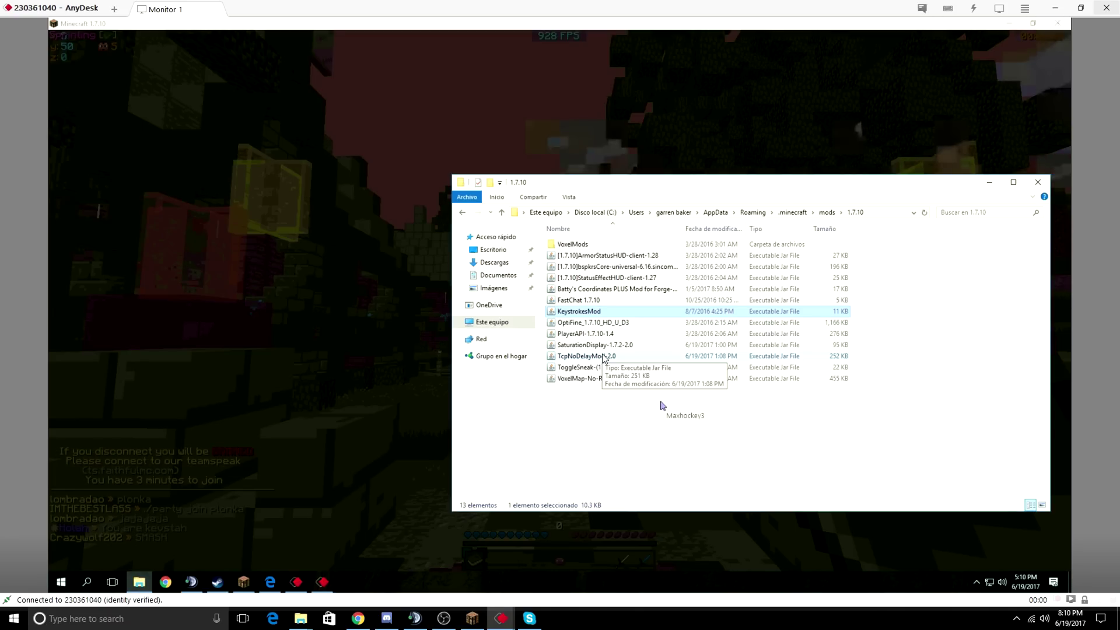
- Open TcpNoDelayMod-2.0.jar in WinRAR and inspect the net\kohi\tcpnodelaymod classes
click(603, 358)
right_click(602, 357)
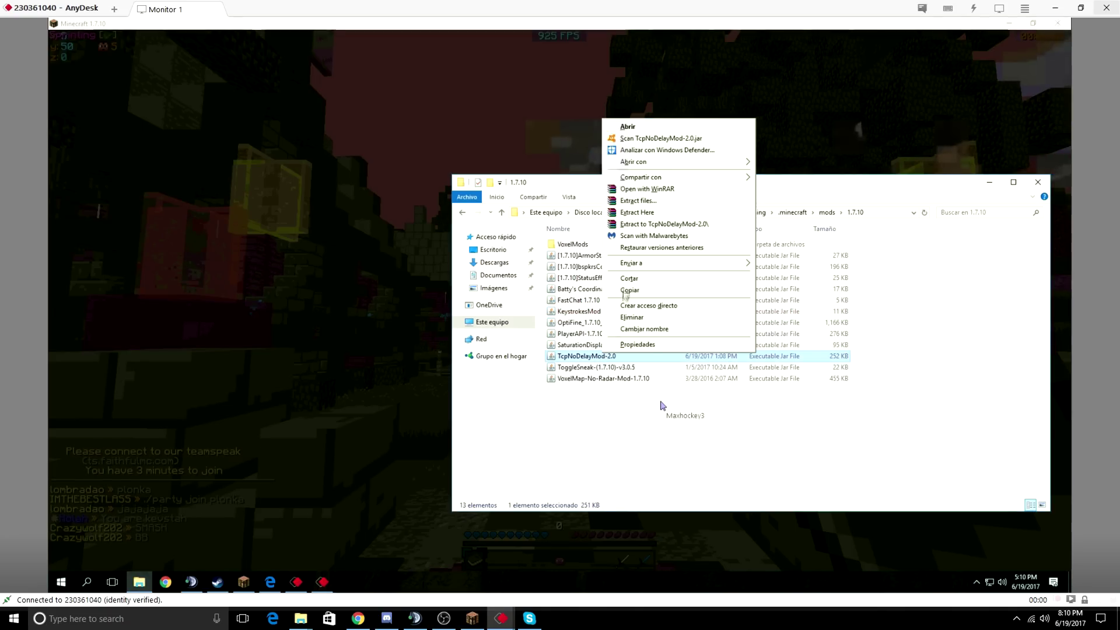
click(639, 202)
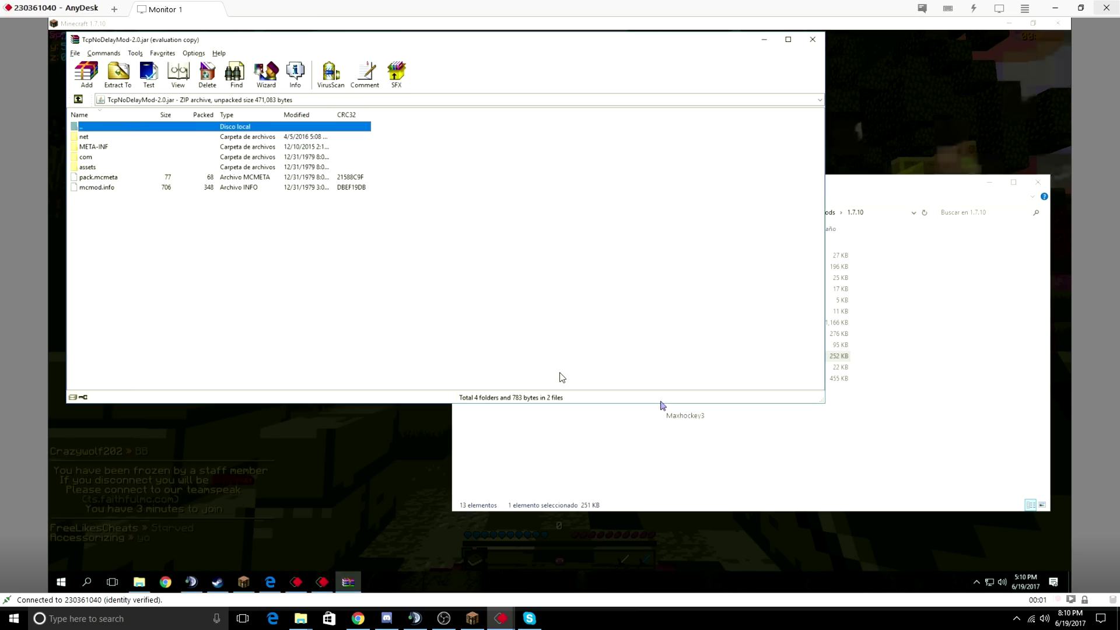
double_click(86, 138)
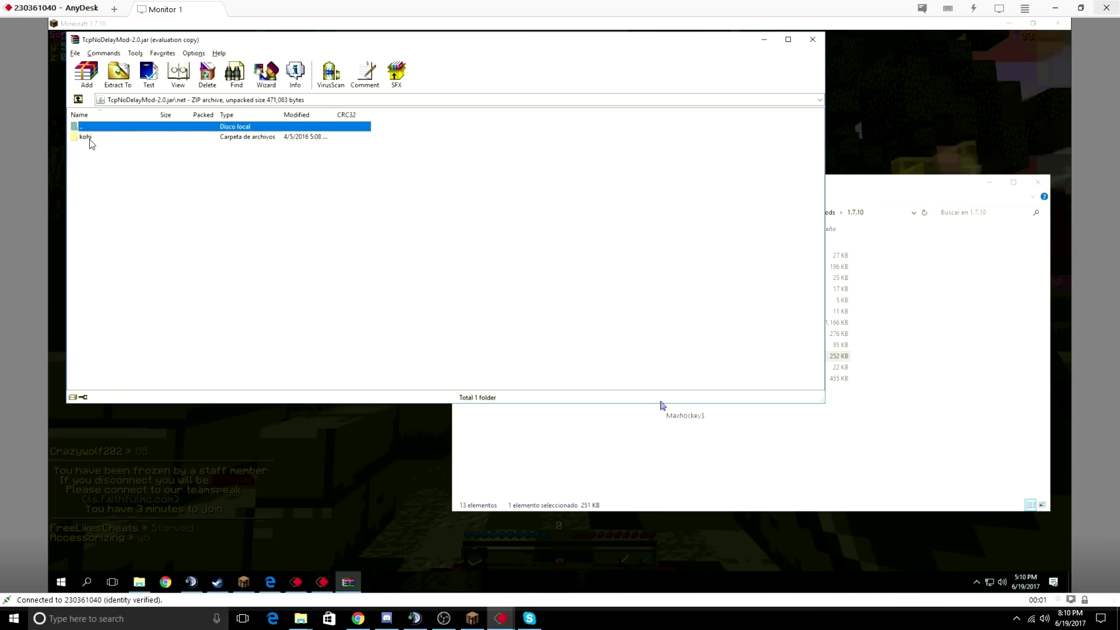
double_click(92, 137)
double_click(101, 138)
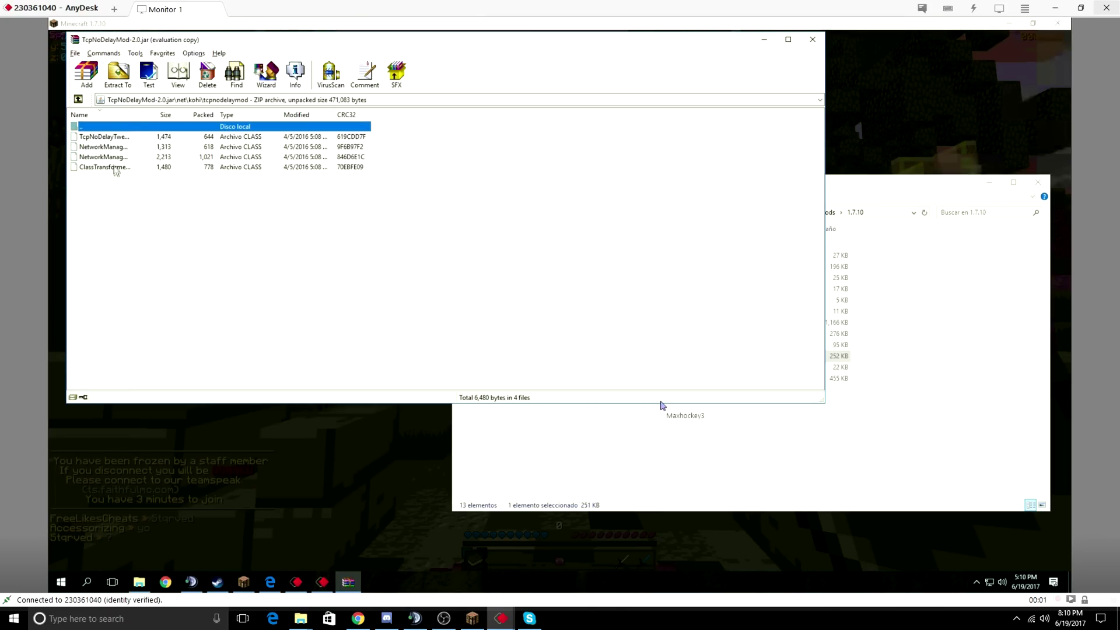
key(BackSpace)
key(BackSpace)
key(BackSpace)
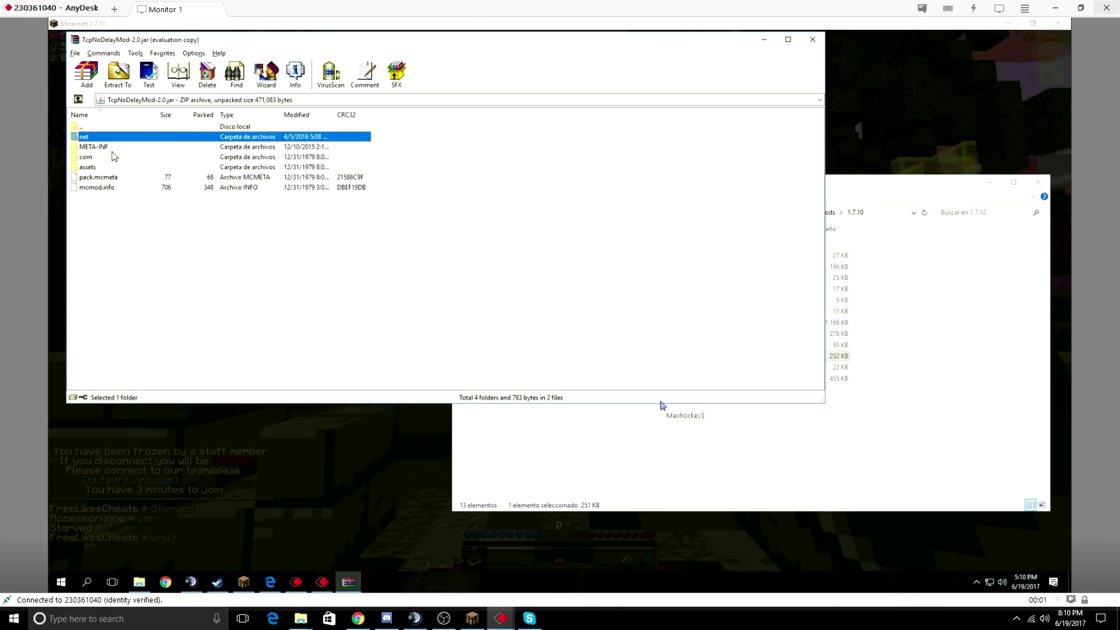
- Browse into com\github\lunatrius\schematica and sort its command classes by size
double_click(108, 163)
double_click(98, 137)
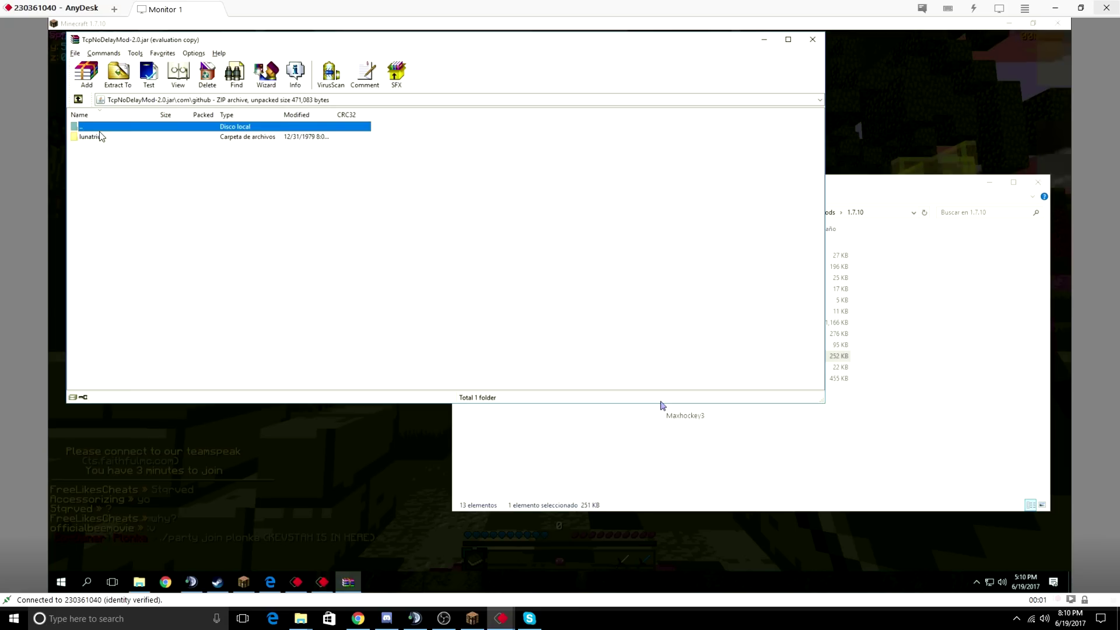
double_click(103, 138)
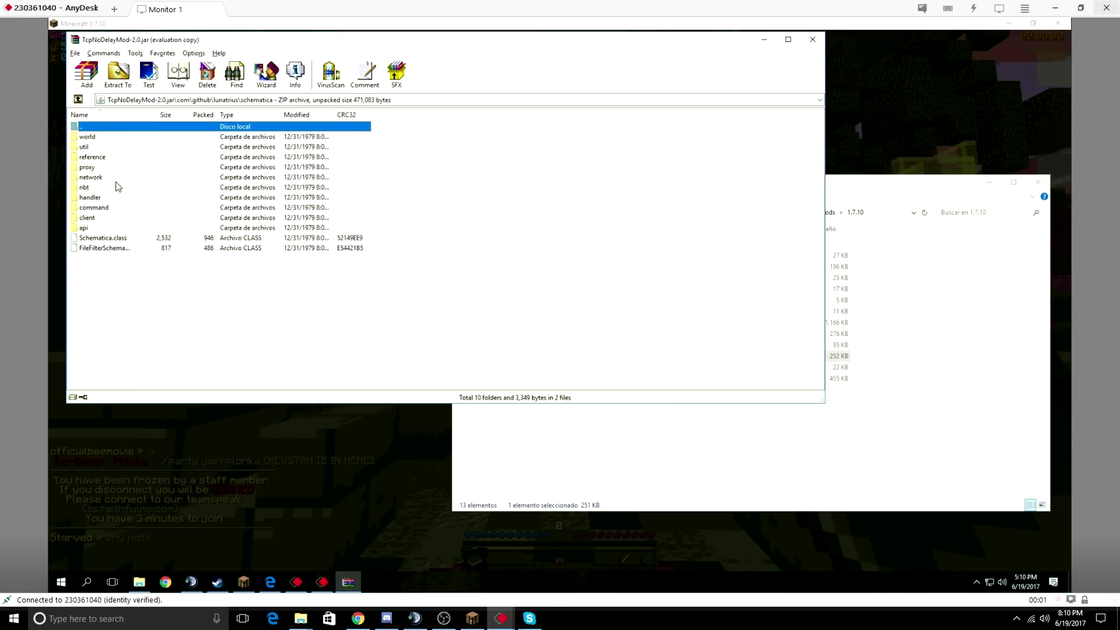
double_click(95, 209)
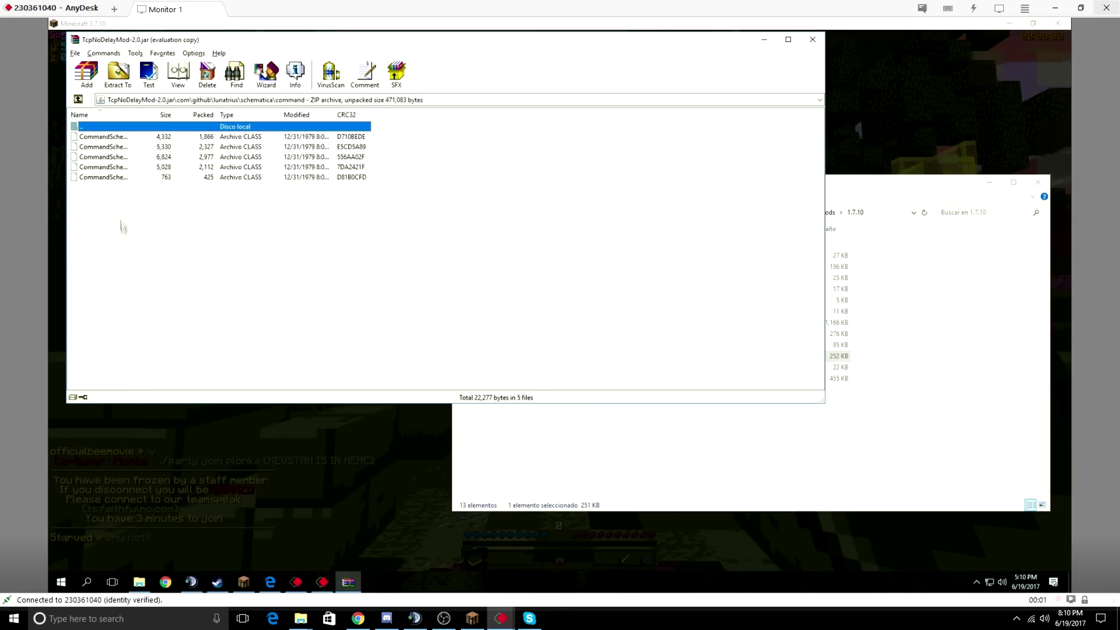
click(158, 116)
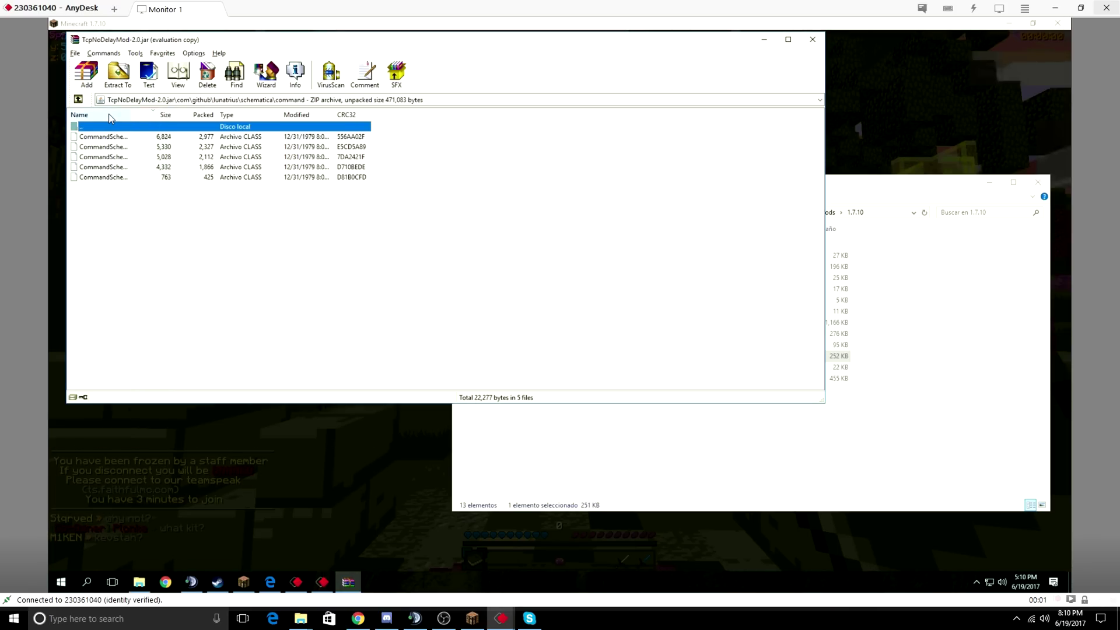
key(BackSpace)
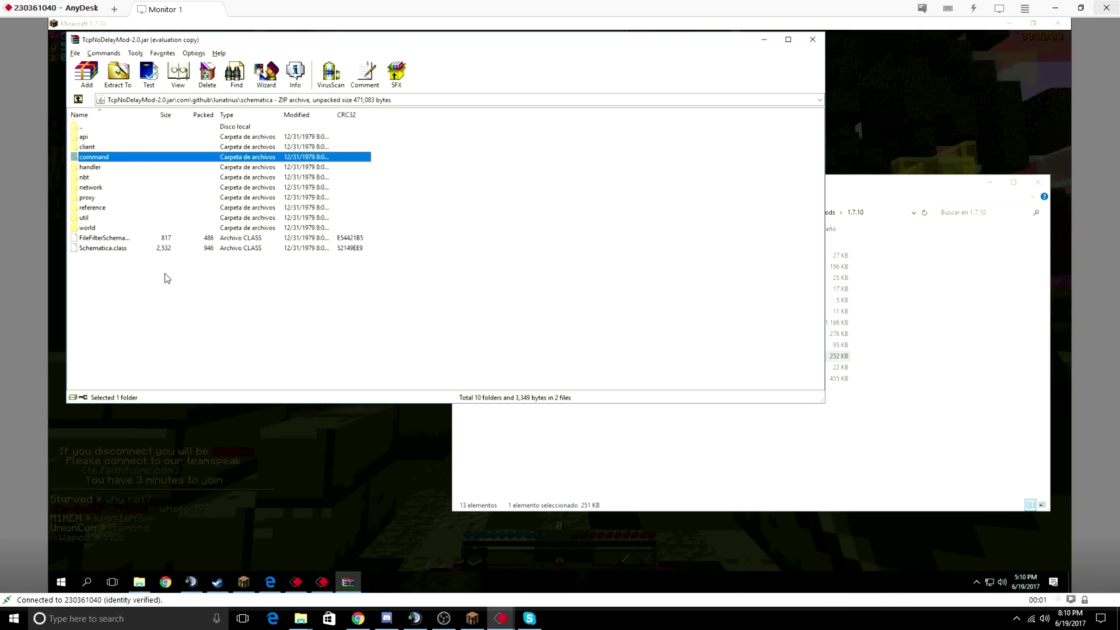
- Inspect the schematica handler\client and world\schematic folders, close WinRAR and launch Chrome
click(119, 170)
double_click(121, 171)
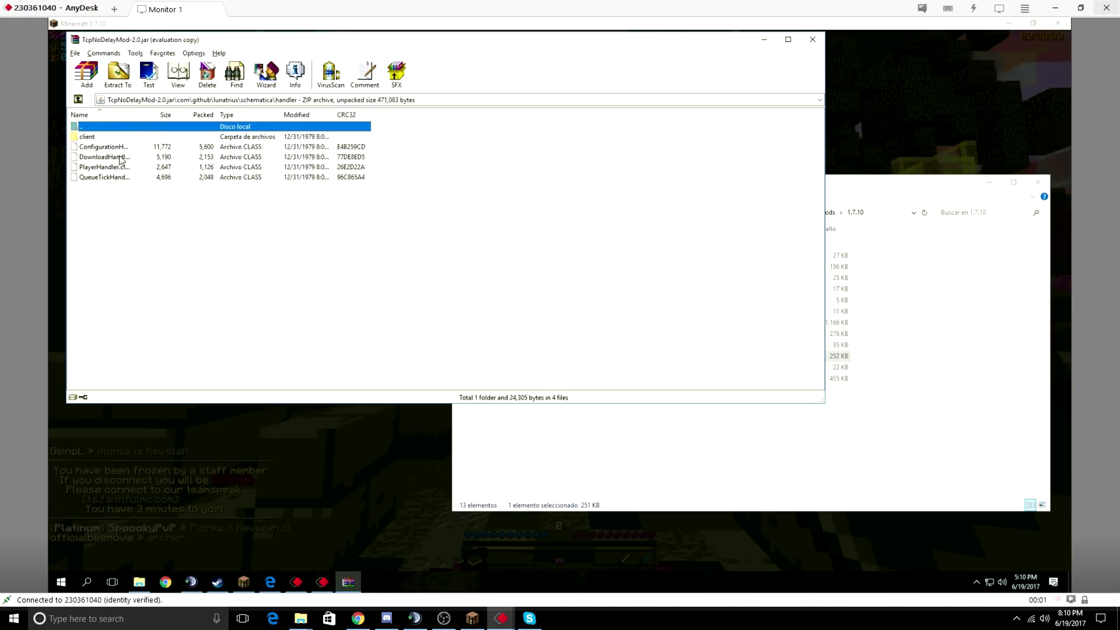
double_click(120, 139)
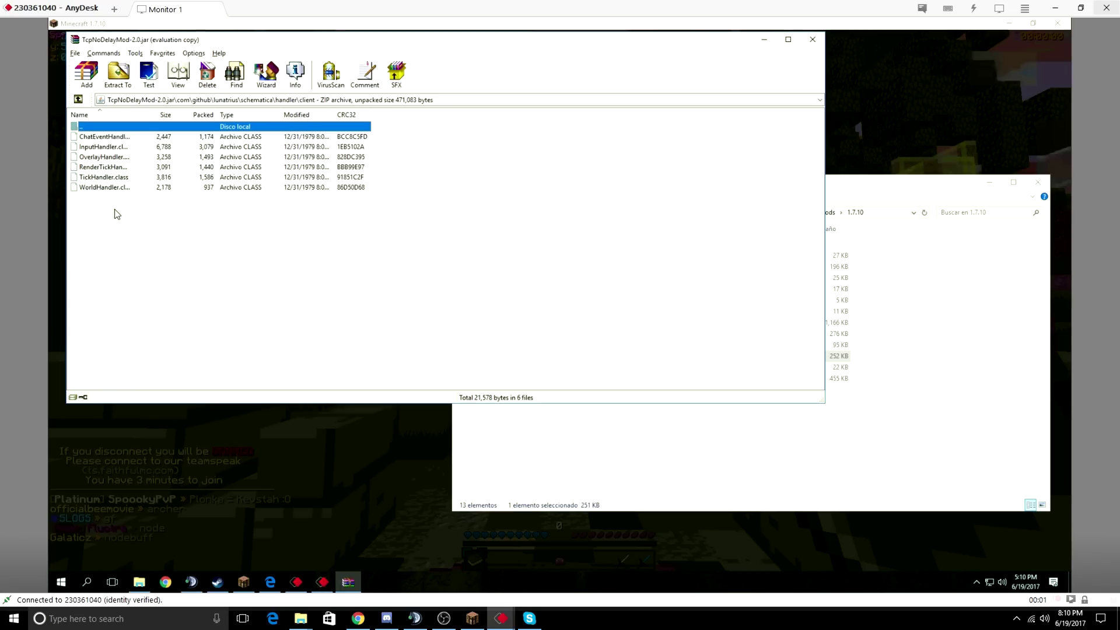
click(109, 147)
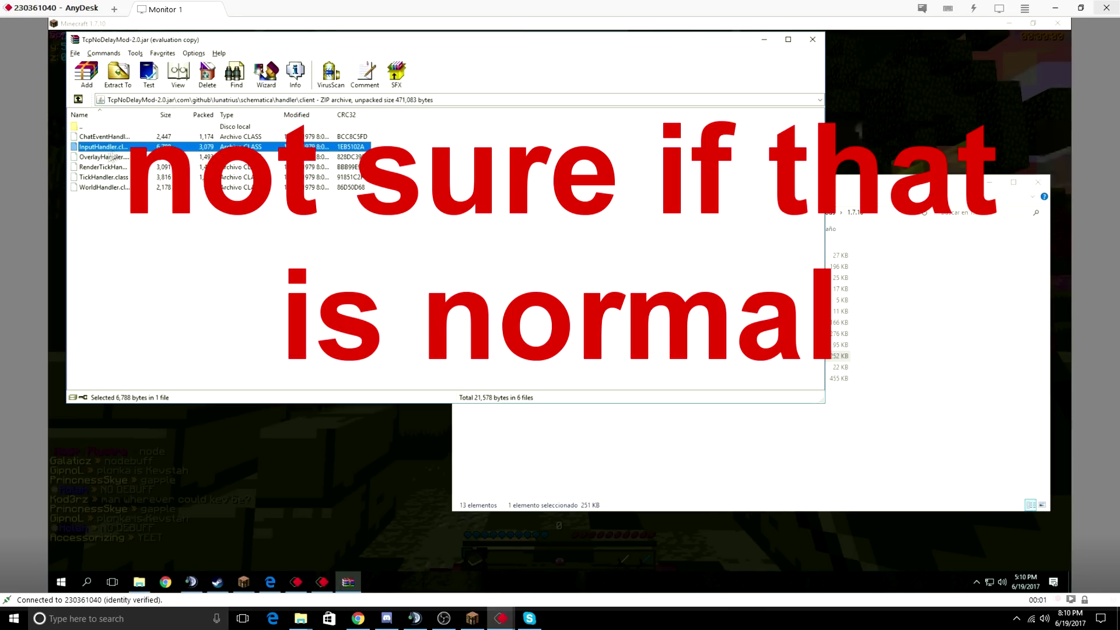
click(119, 253)
key(BackSpace)
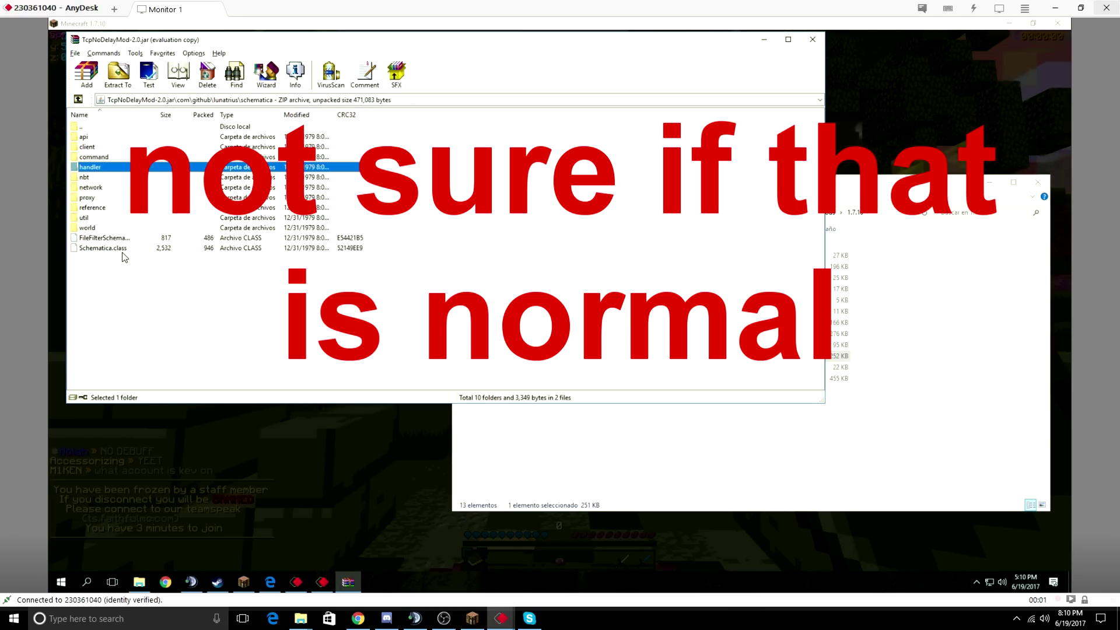
double_click(112, 228)
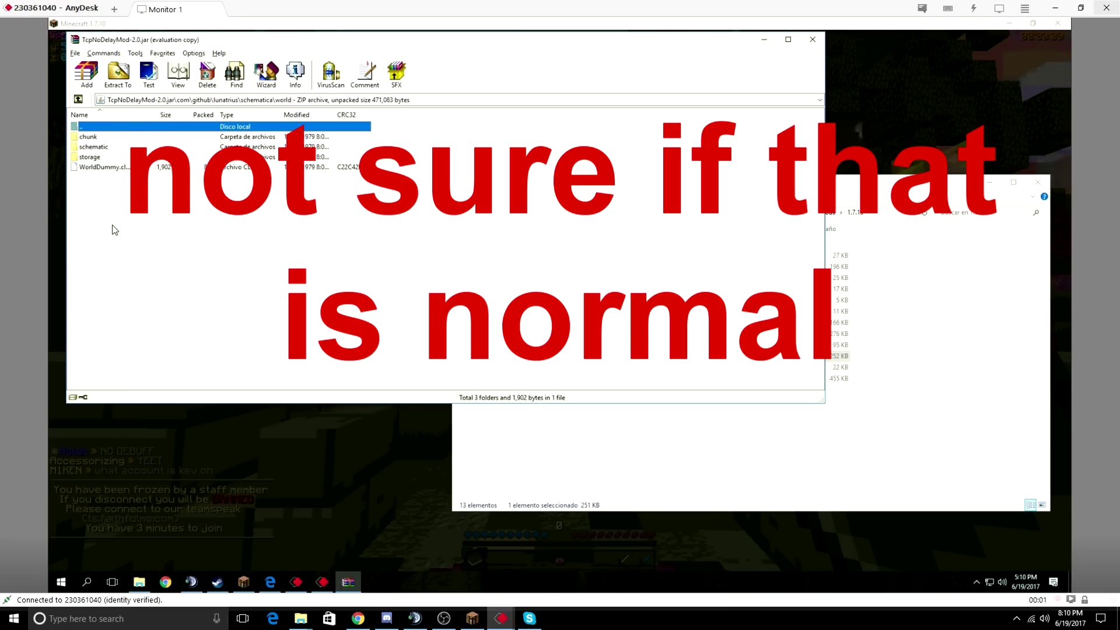
double_click(125, 146)
click(813, 38)
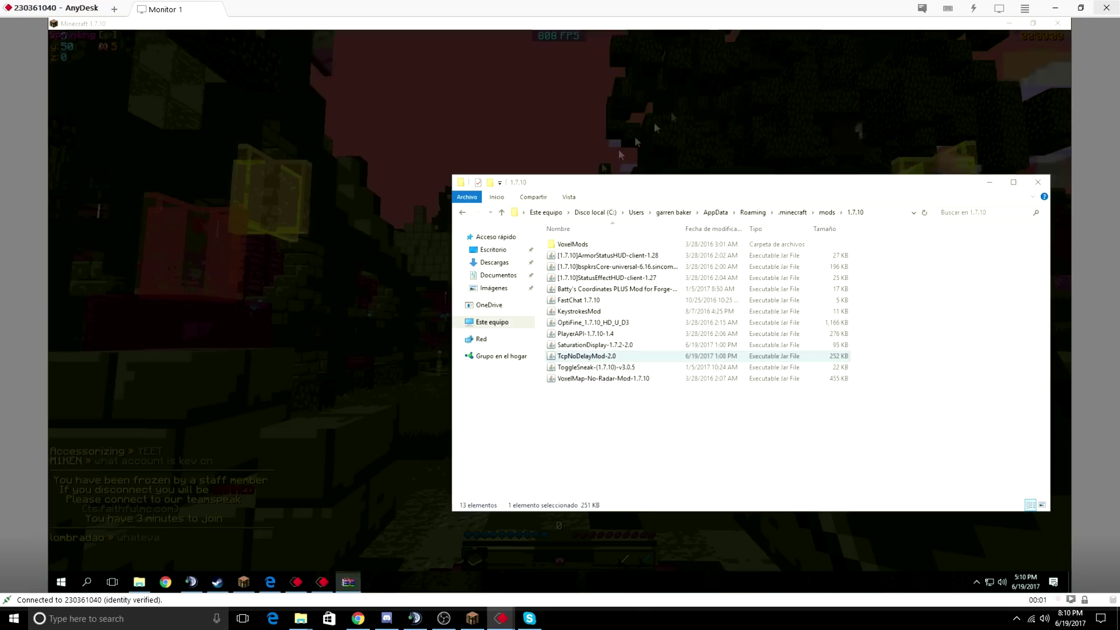
click(201, 464)
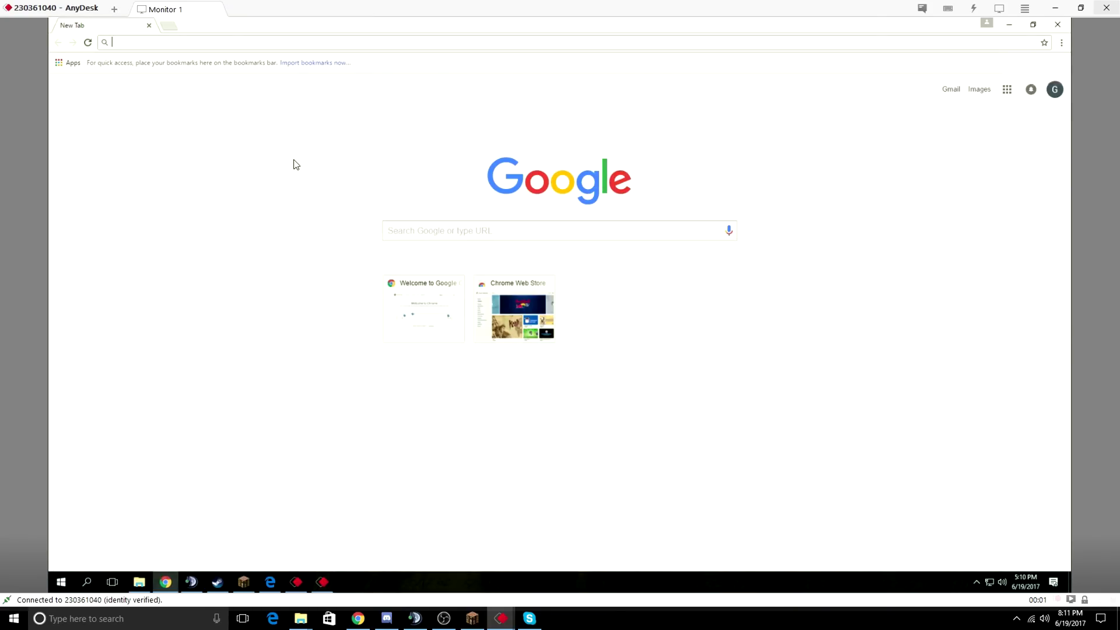
text(luyten)
- Find Luyten on GitHub, download luyten-0.5.3.exe from Releases and launch it
key(Return)
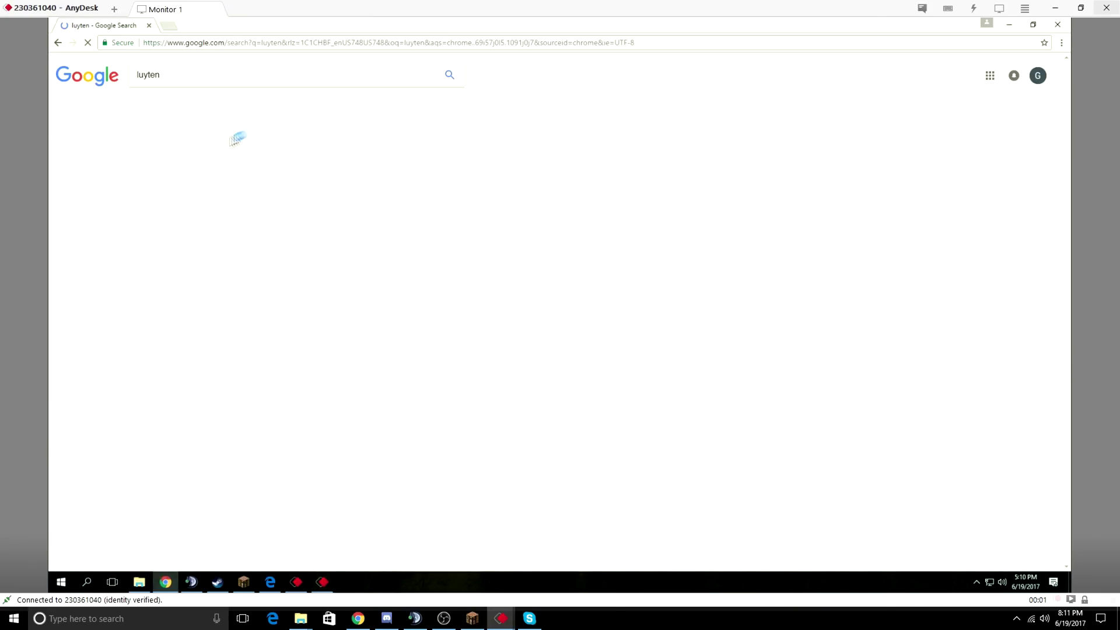
click(191, 156)
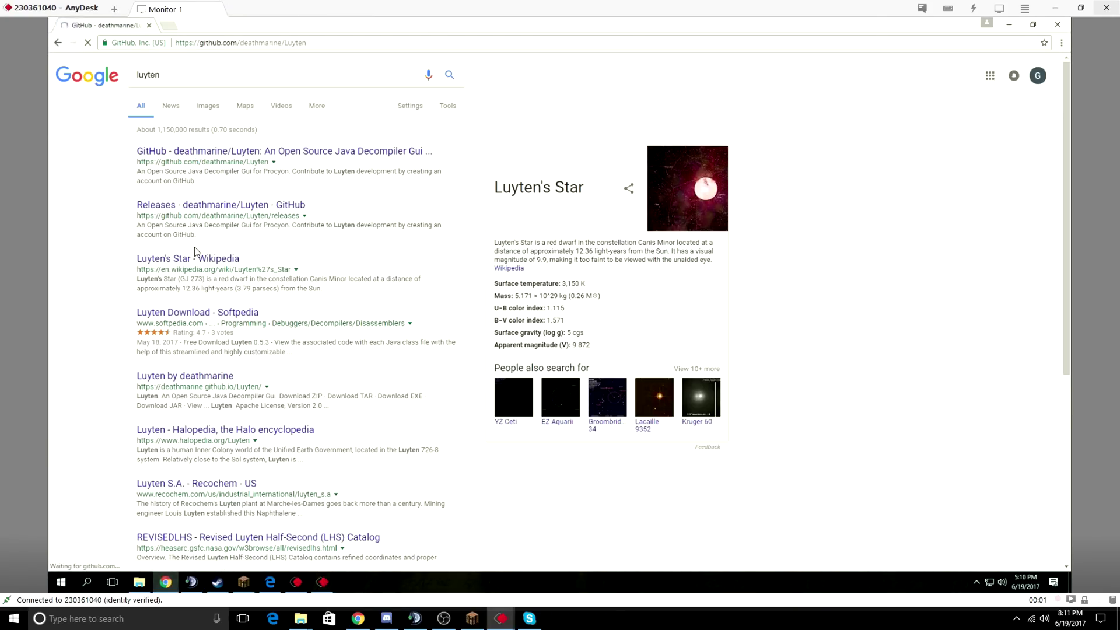
scroll(292, 283, down, 1)
scroll(333, 315, down, 10)
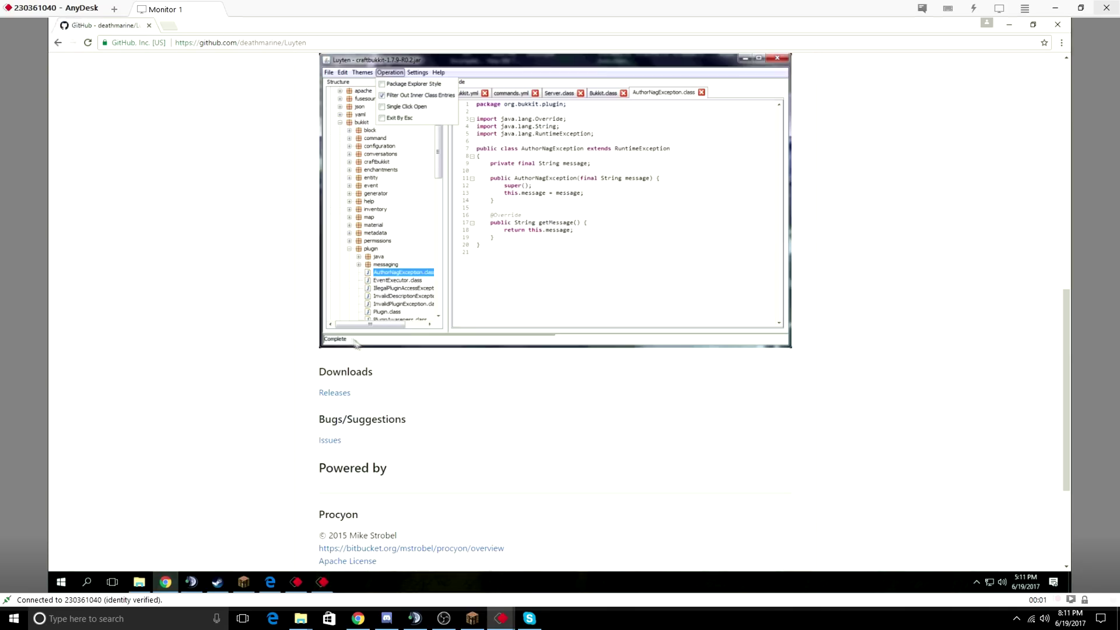
click(342, 393)
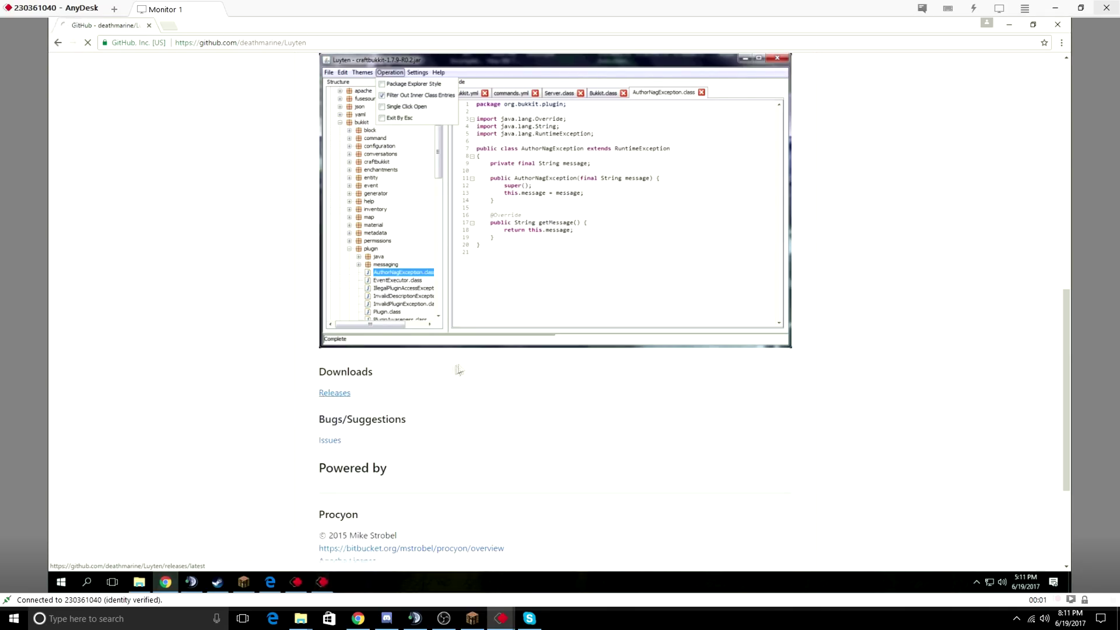
click(451, 359)
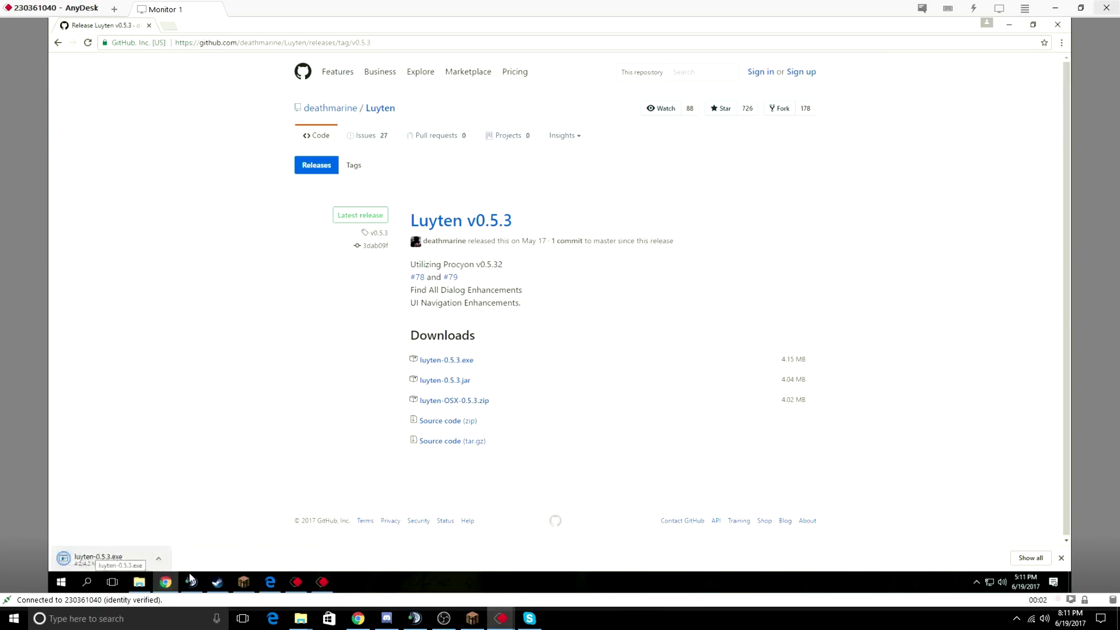
click(132, 560)
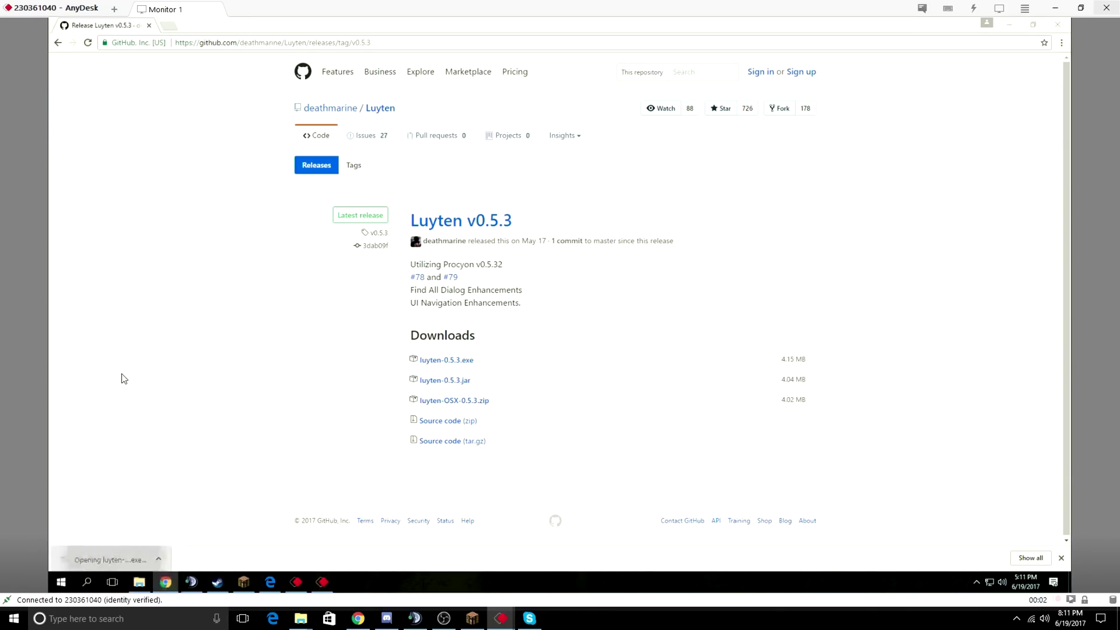
click(1010, 28)
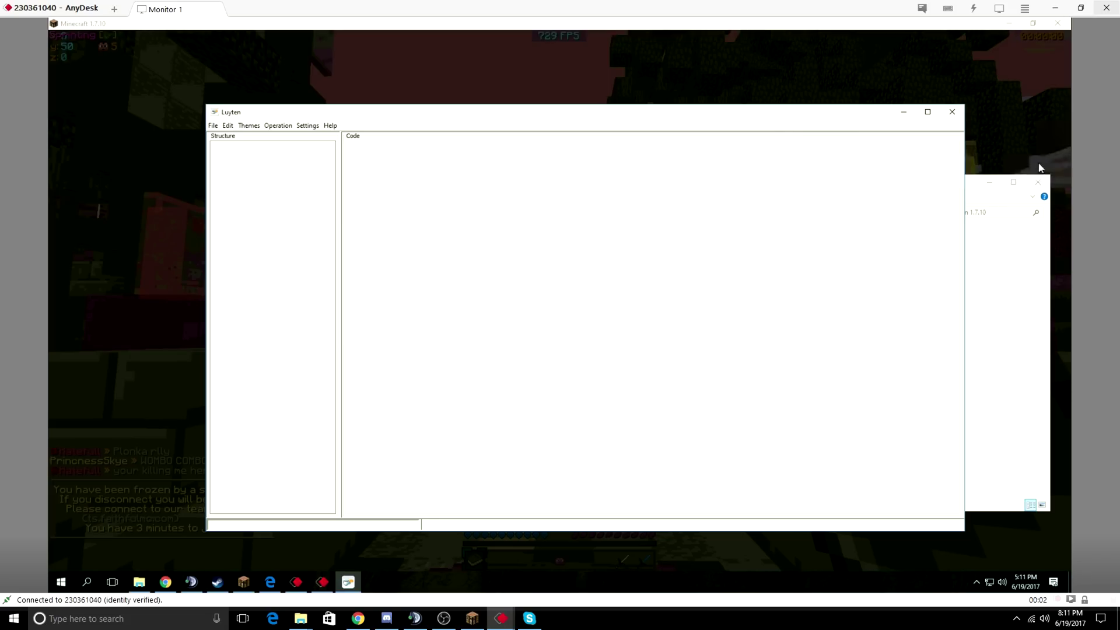
- Load TcpNoDelayMod-2.0.jar into Luyten and open ISchematic, FileFilterSchematic and the Schematica main class
click(972, 196)
drag(586, 355, 328, 296)
click(215, 162)
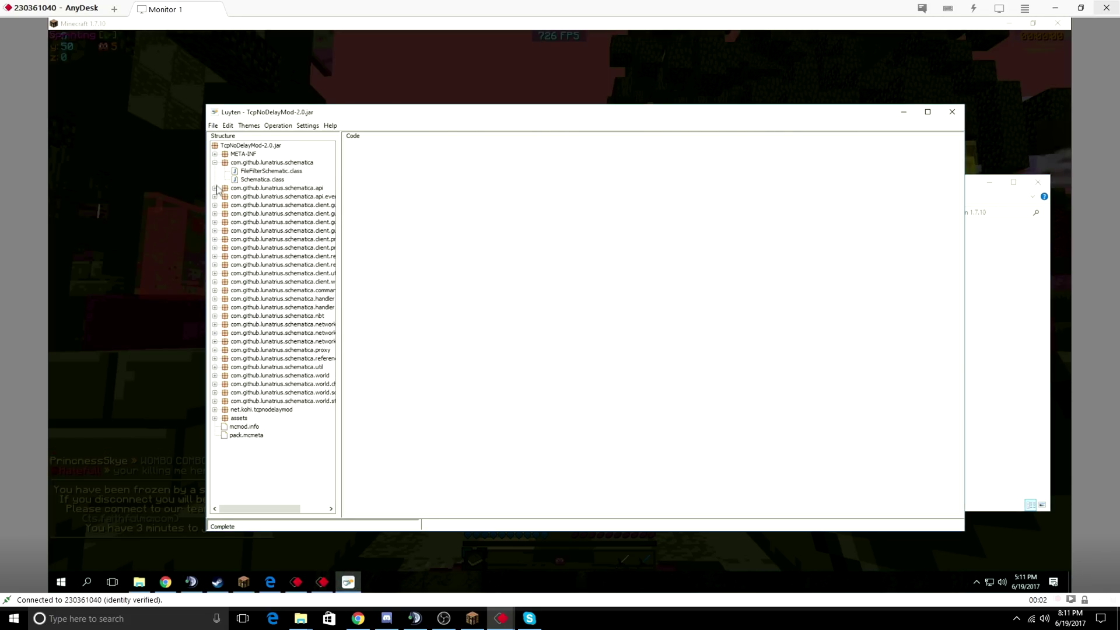
click(215, 189)
click(258, 197)
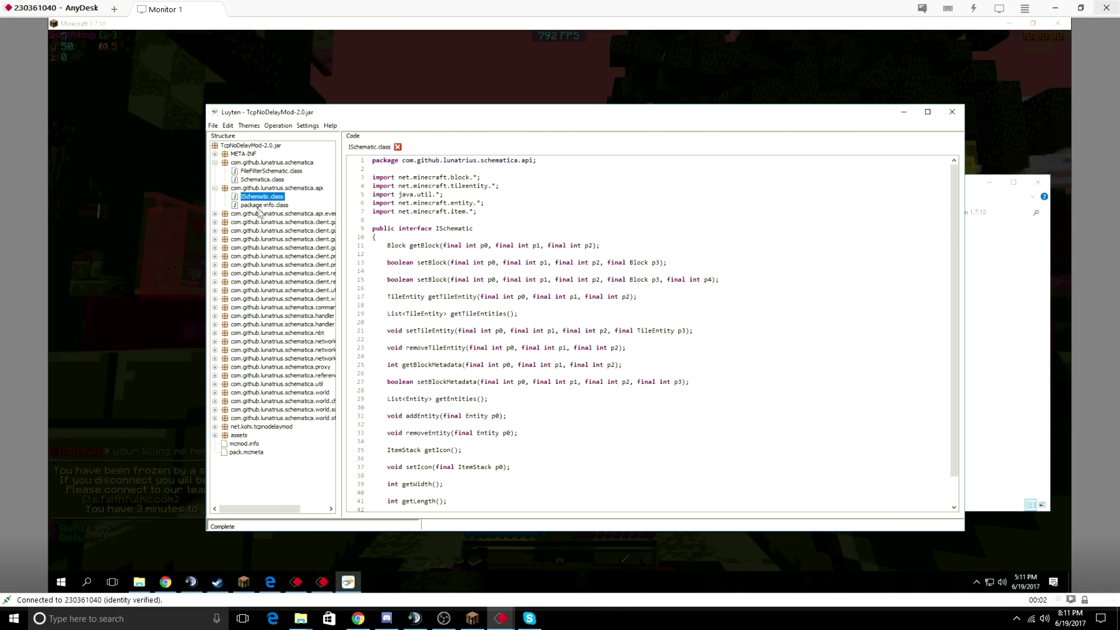
scroll(405, 260, down, 1)
click(266, 171)
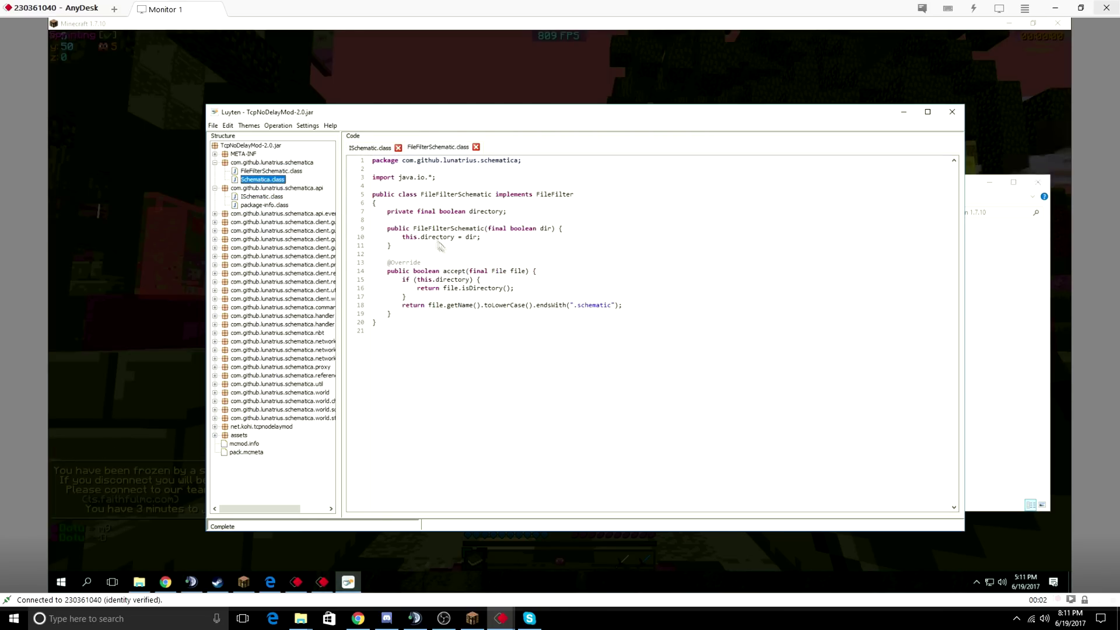
click(275, 180)
scroll(456, 249, down, 1)
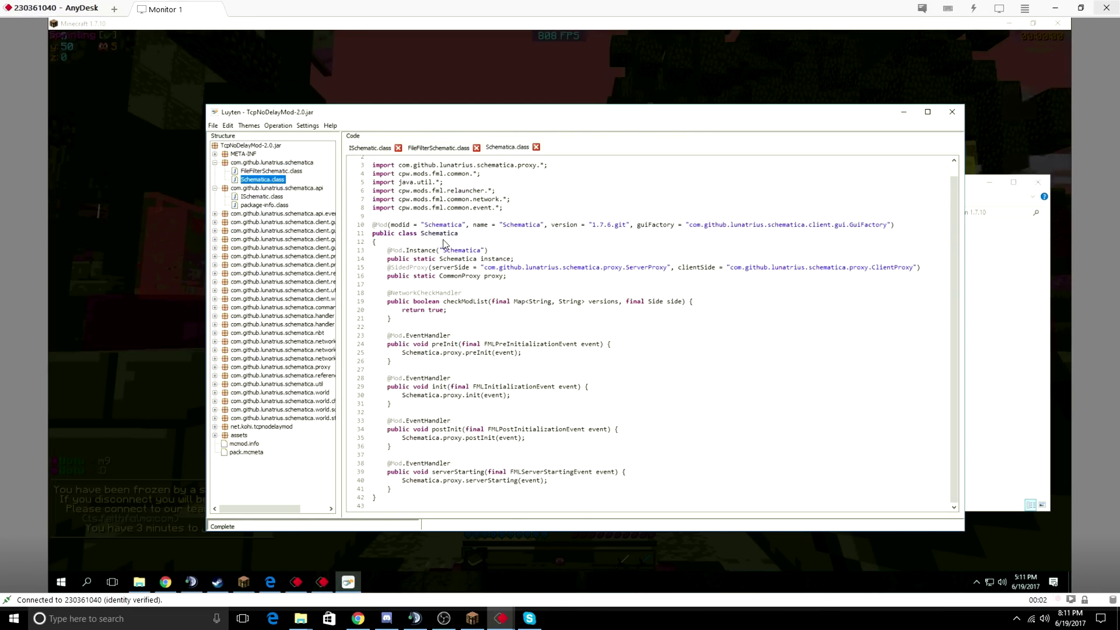
- Open the api.event classes and the client GUI classes GuiHelper and GuiModConfig
click(215, 214)
click(267, 222)
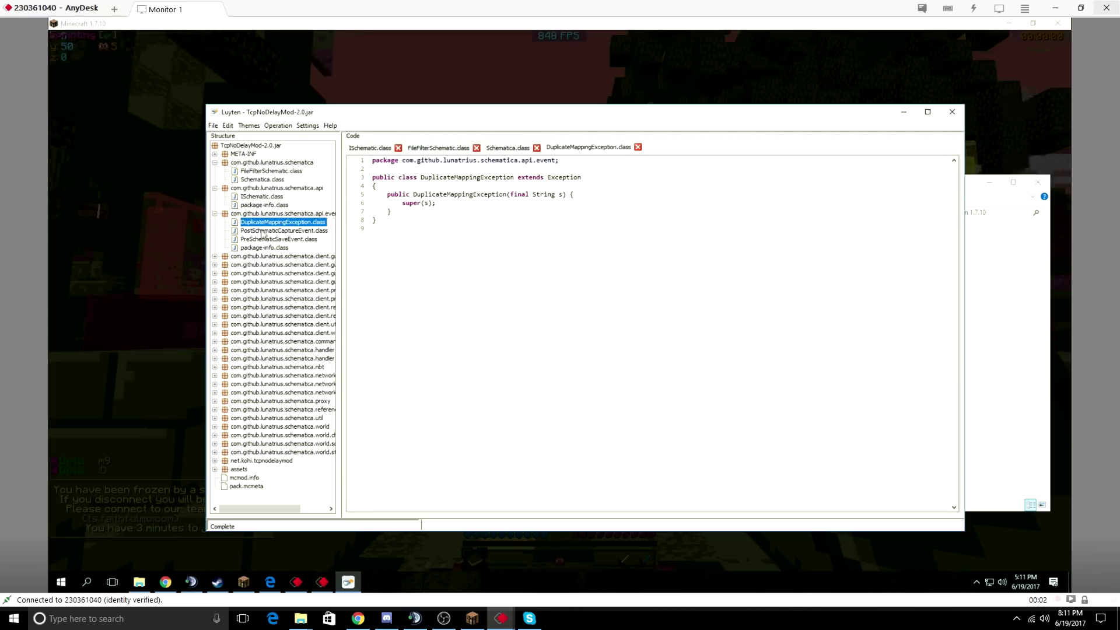
click(262, 230)
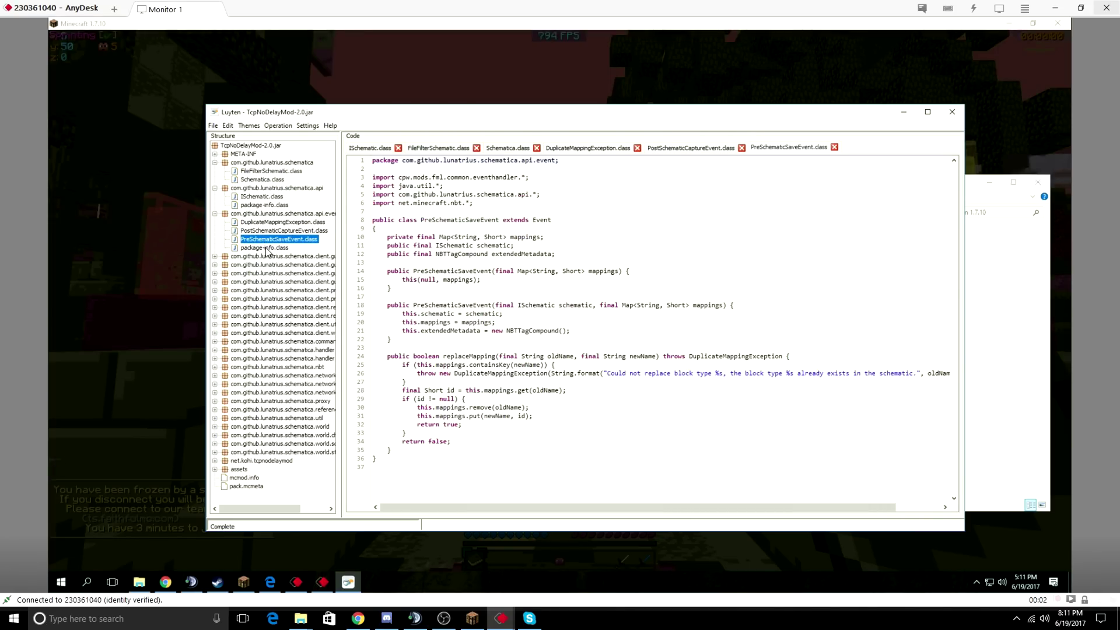
click(265, 248)
click(214, 256)
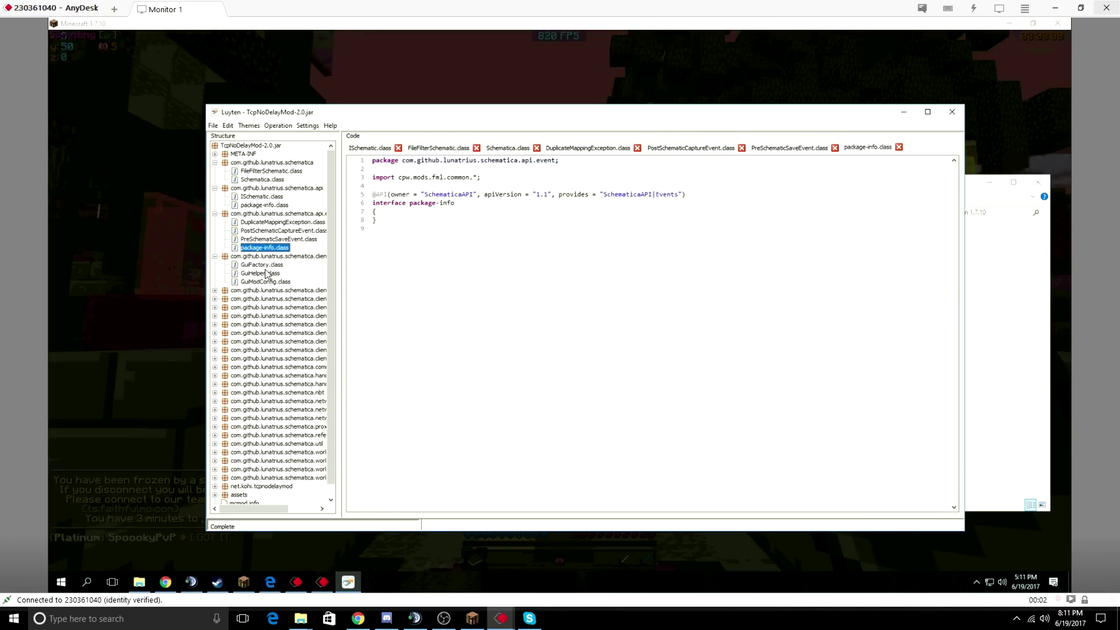
click(263, 265)
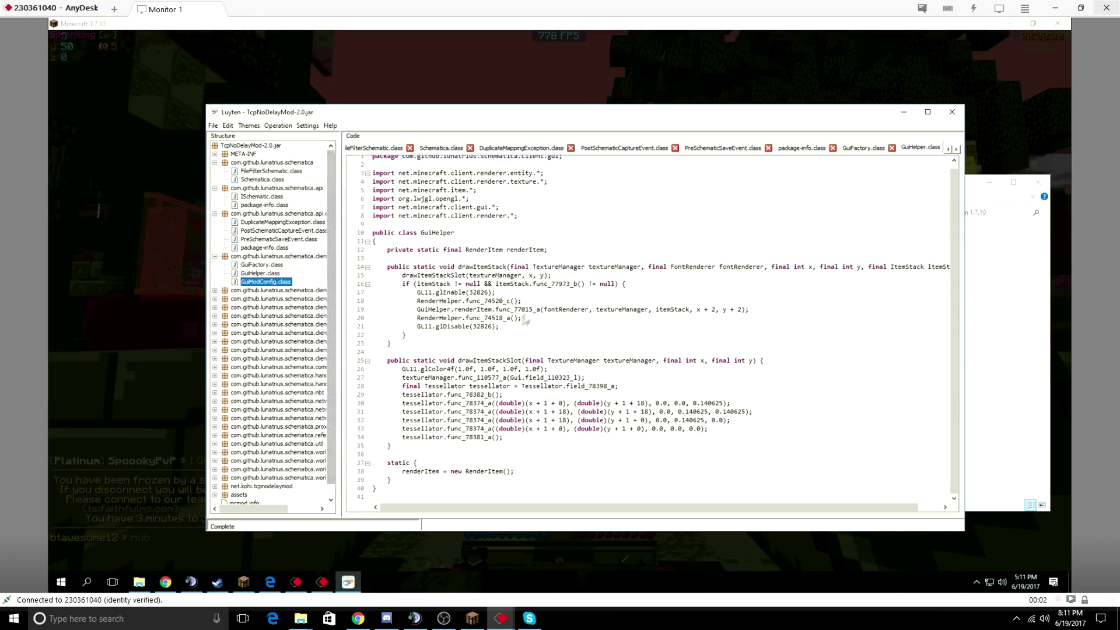
click(267, 283)
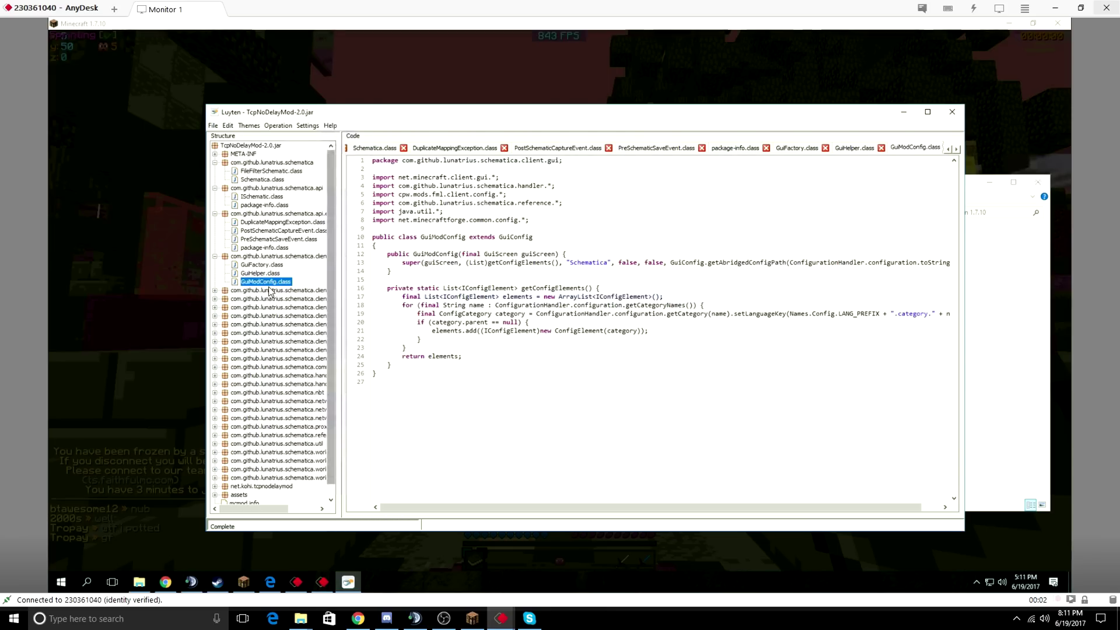
scroll(223, 284, down, 1)
- Open the GuiSchematicControl, Materials, MaterialsSlot, Entry and Load class sources
click(215, 279)
click(265, 287)
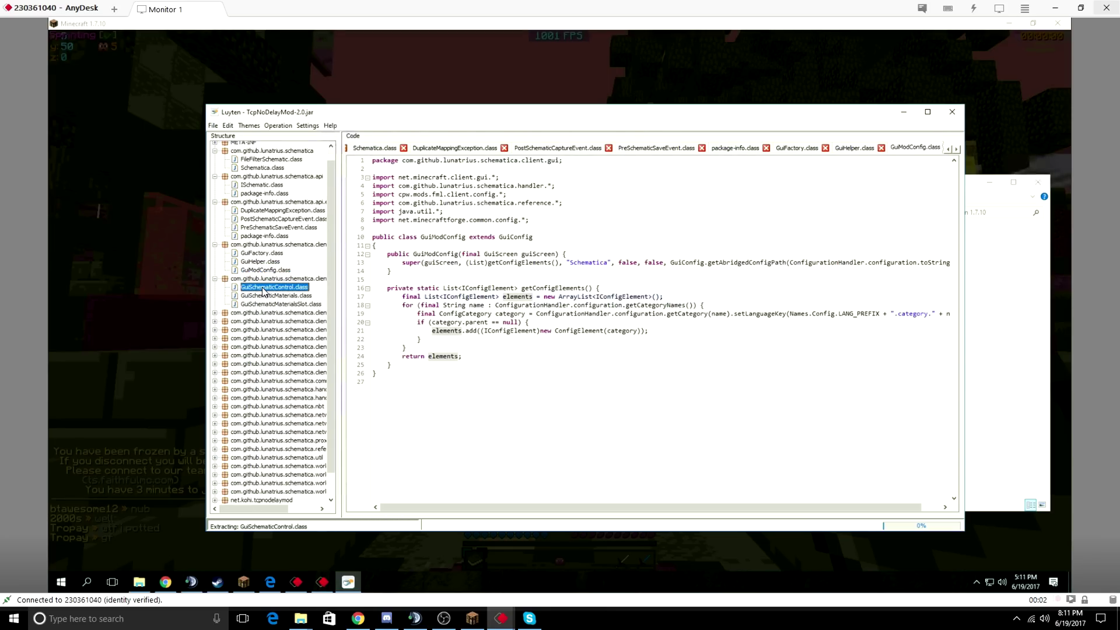
scroll(521, 312, down, 5)
scroll(521, 314, down, 5)
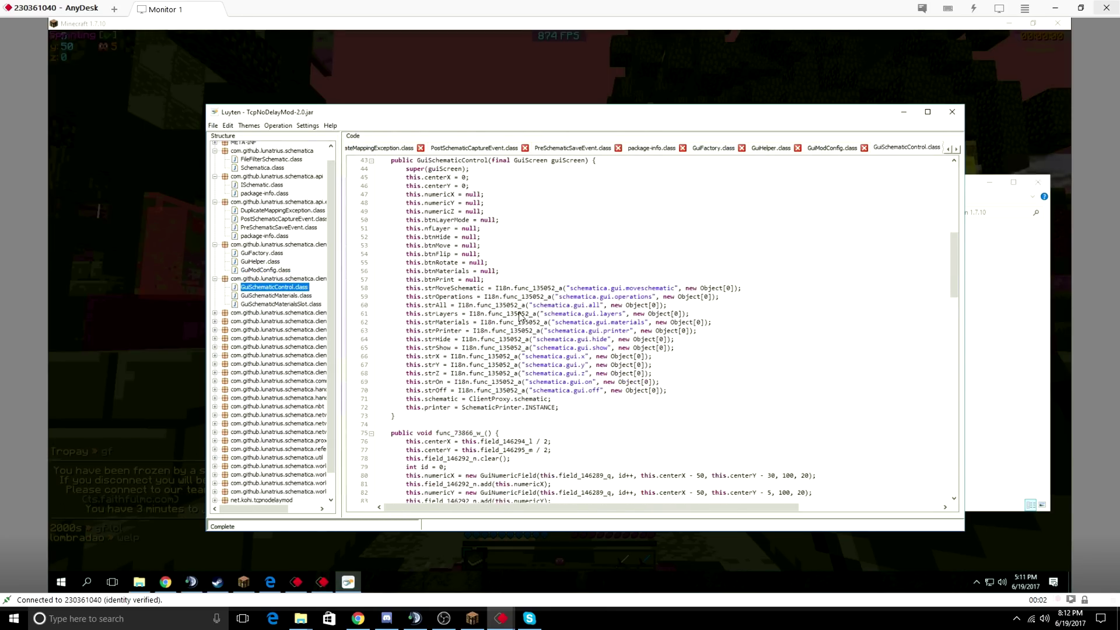
scroll(521, 315, down, 5)
scroll(521, 320, down, 5)
scroll(521, 321, down, 6)
scroll(521, 322, down, 6)
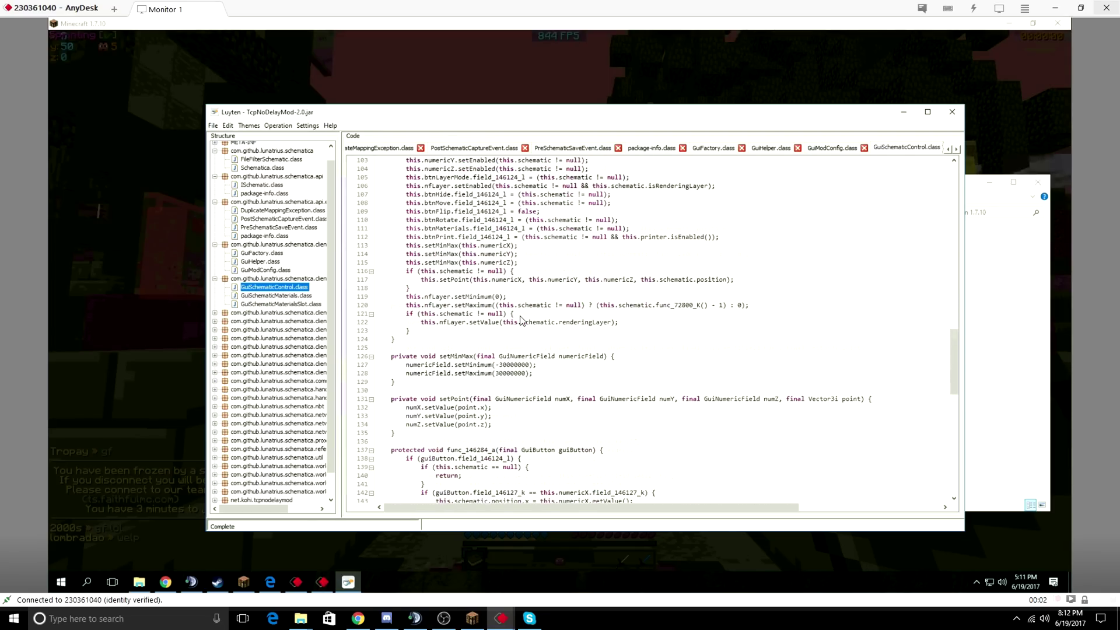
scroll(522, 322, down, 5)
scroll(522, 323, down, 3)
scroll(523, 324, down, 4)
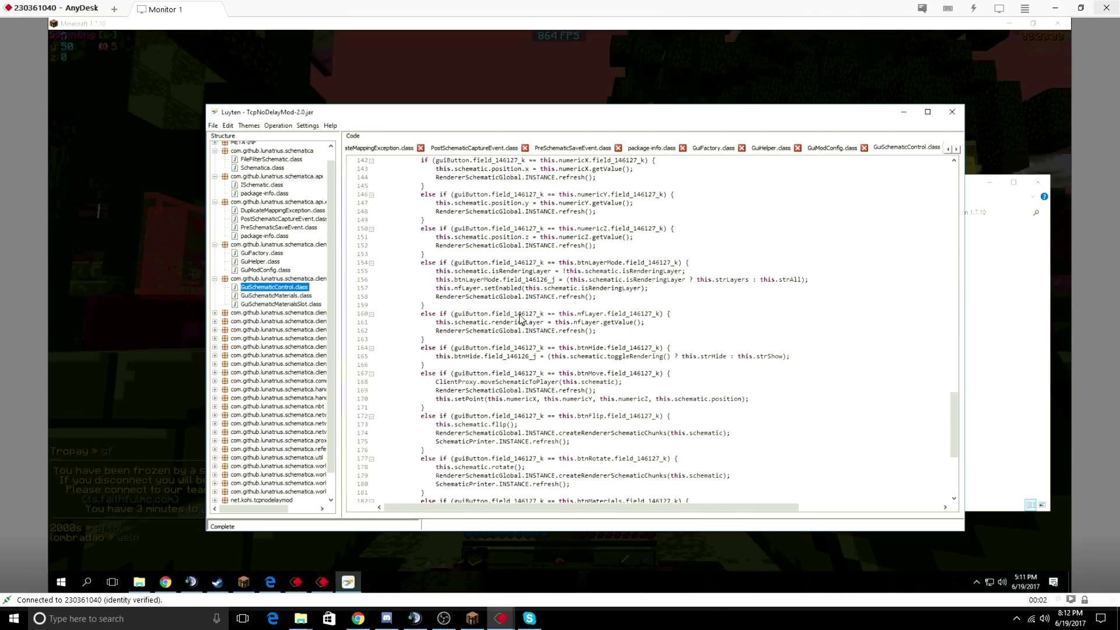
scroll(523, 322, down, 5)
scroll(524, 321, down, 4)
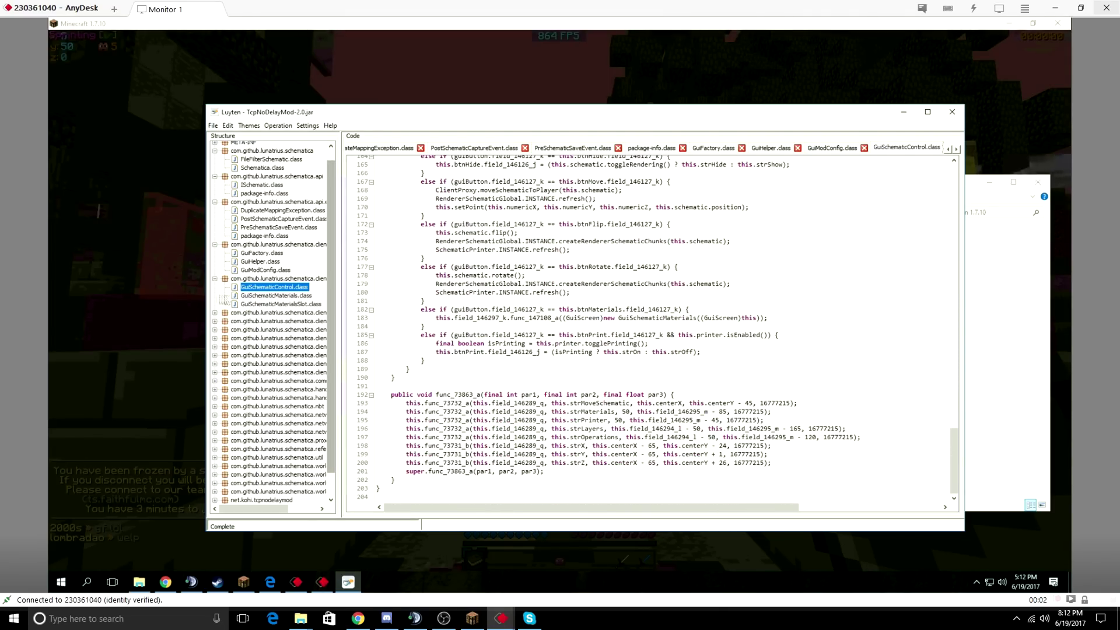
click(275, 296)
scroll(568, 324, down, 7)
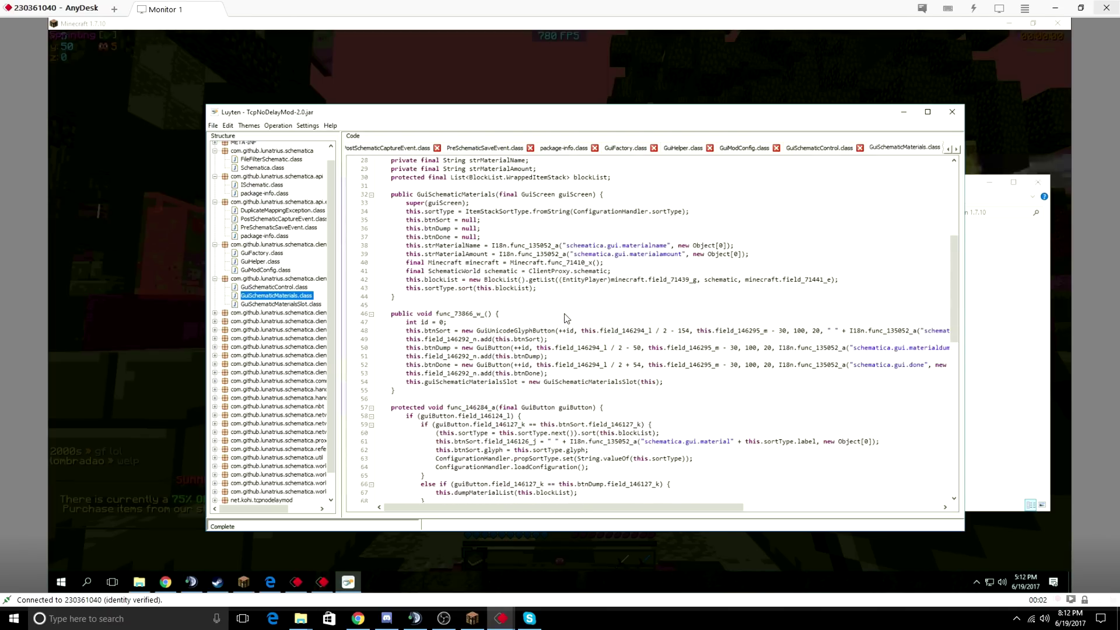
scroll(565, 322, down, 10)
scroll(561, 321, down, 5)
scroll(557, 321, down, 3)
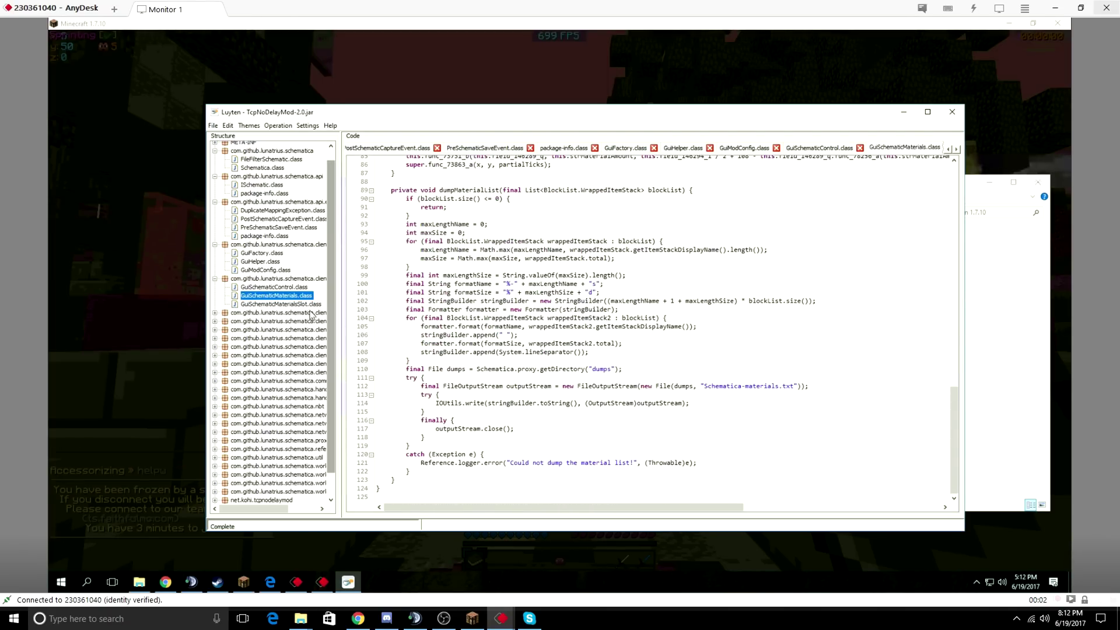
click(280, 303)
scroll(563, 326, down, 5)
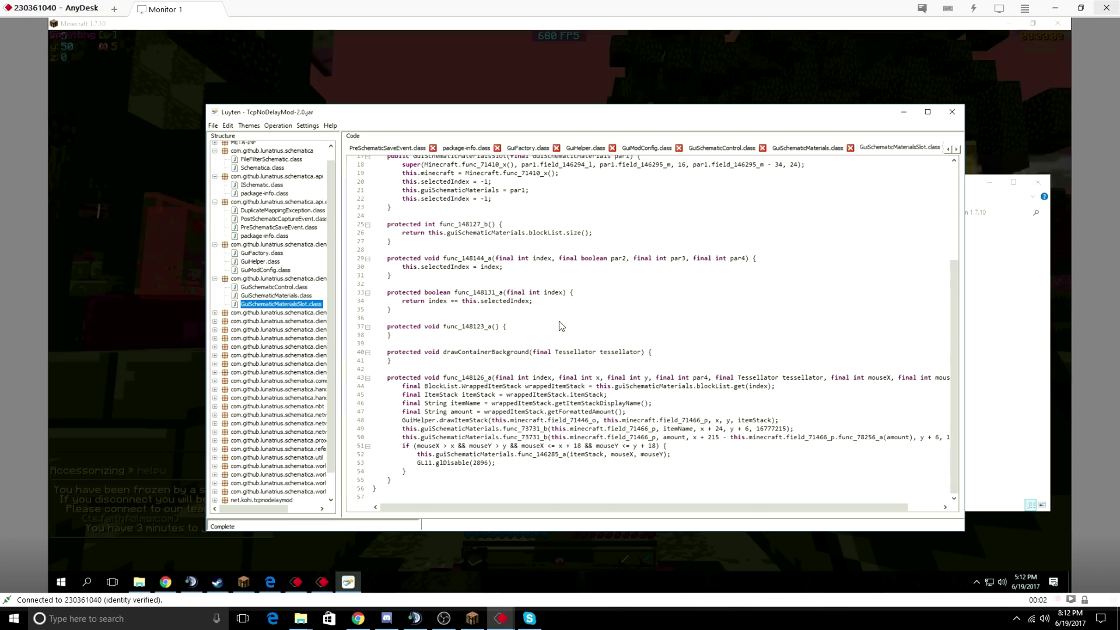
click(994, 294)
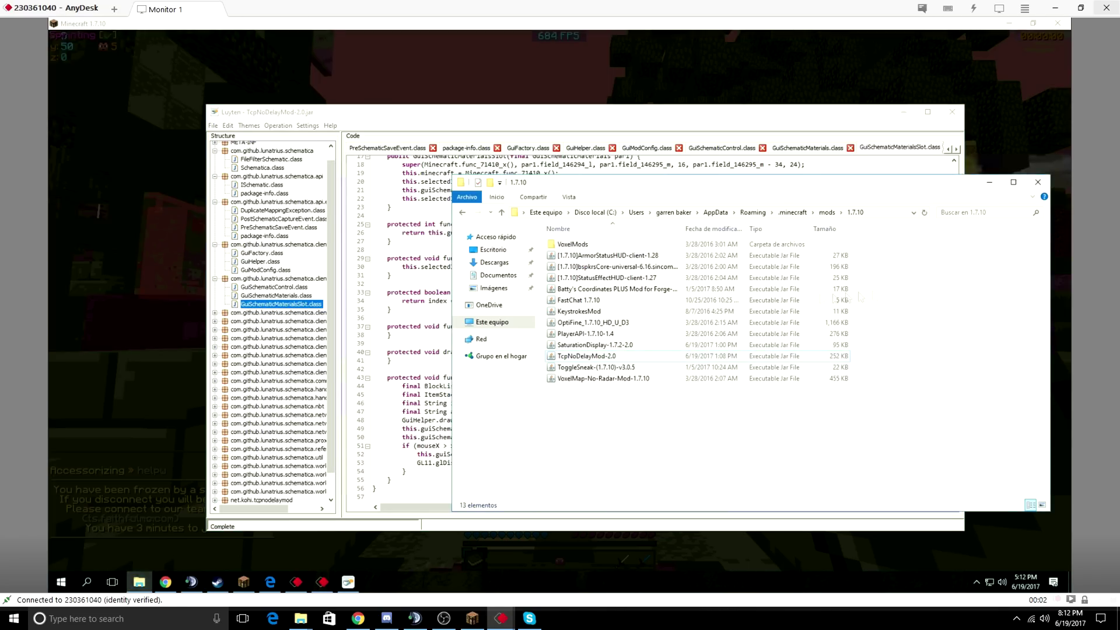
click(224, 312)
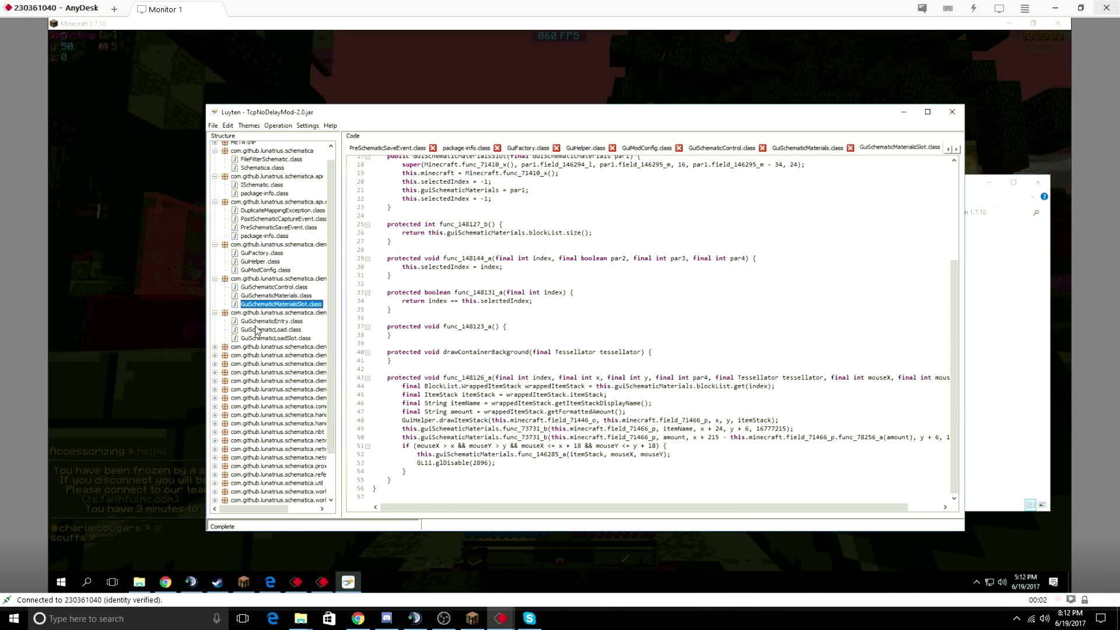
click(258, 321)
scroll(527, 330, down, 2)
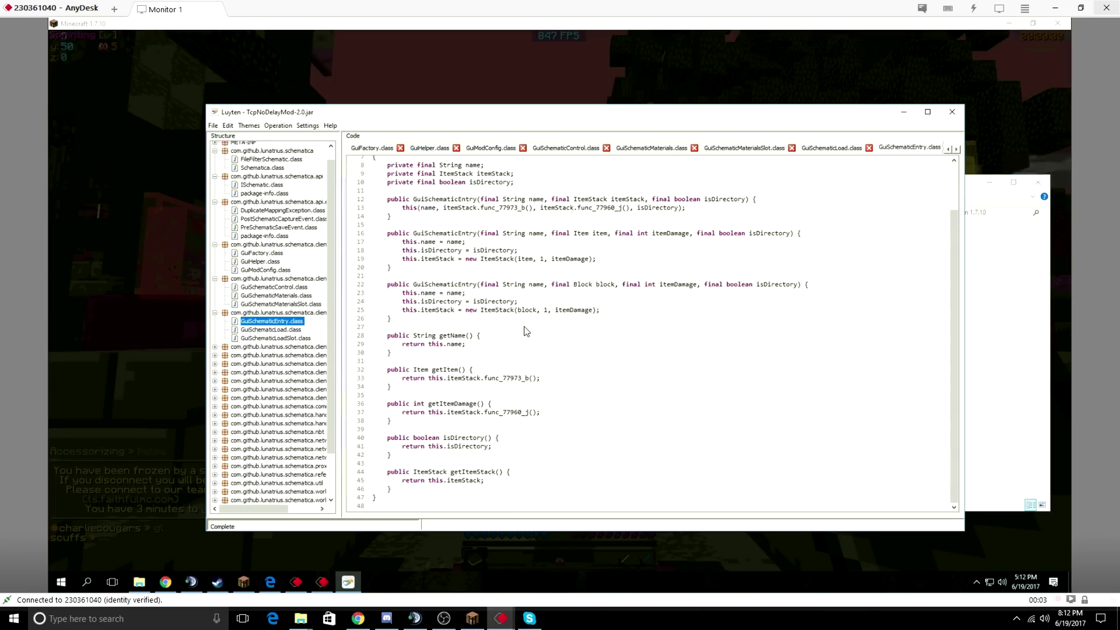
key(Down)
scroll(526, 322, down, 10)
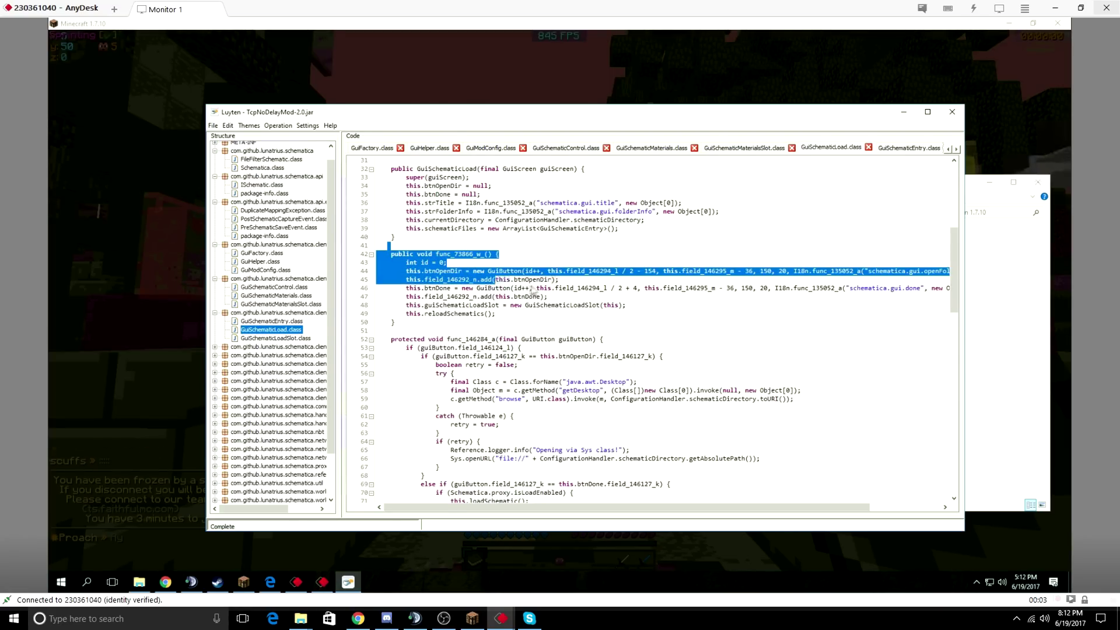
- Highlight func_73866_w_ in GuiSchematicLoad, then open GuiSchematicLoadSlot and GuiSchematicSave
drag(418, 263, 643, 308)
click(652, 318)
scroll(651, 319, down, 4)
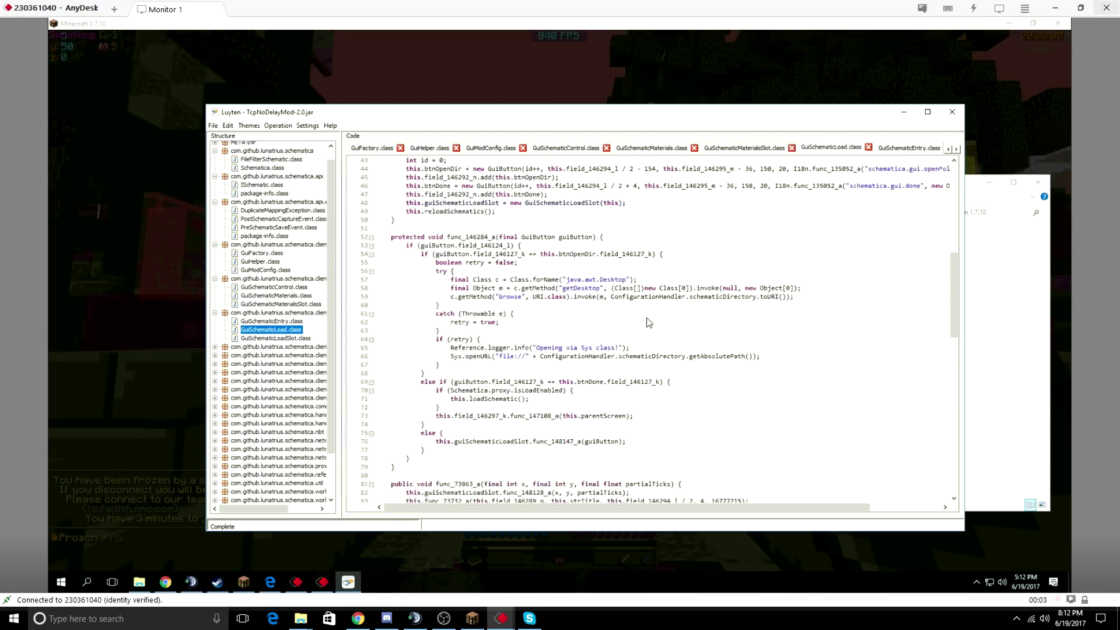
scroll(648, 321, down, 5)
scroll(648, 321, down, 10)
scroll(648, 321, down, 5)
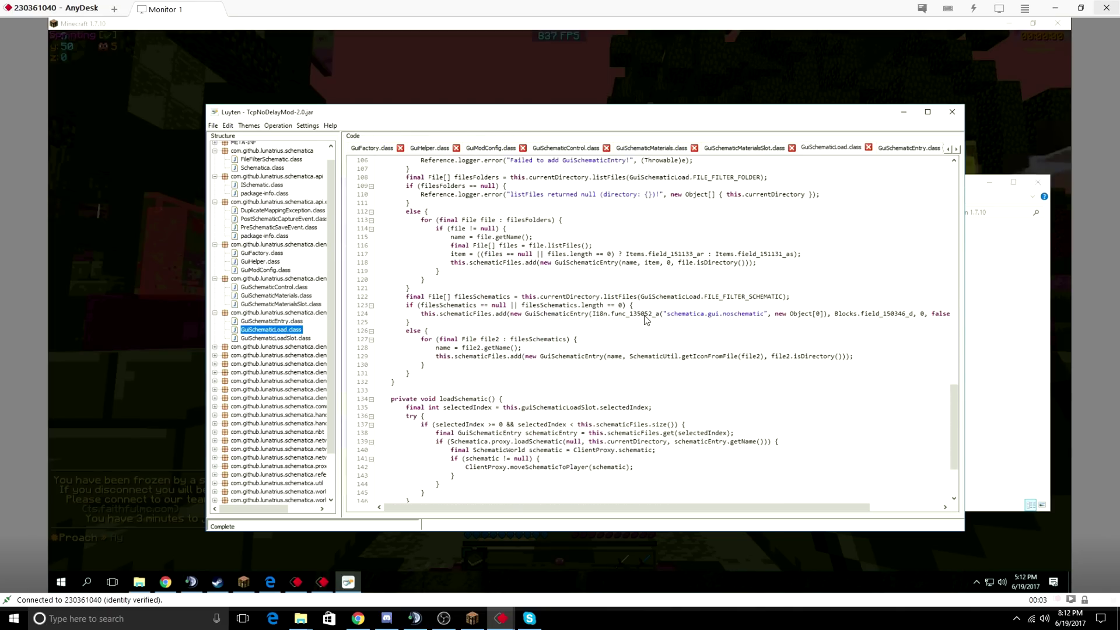
scroll(649, 323, down, 5)
scroll(302, 357, down, 2)
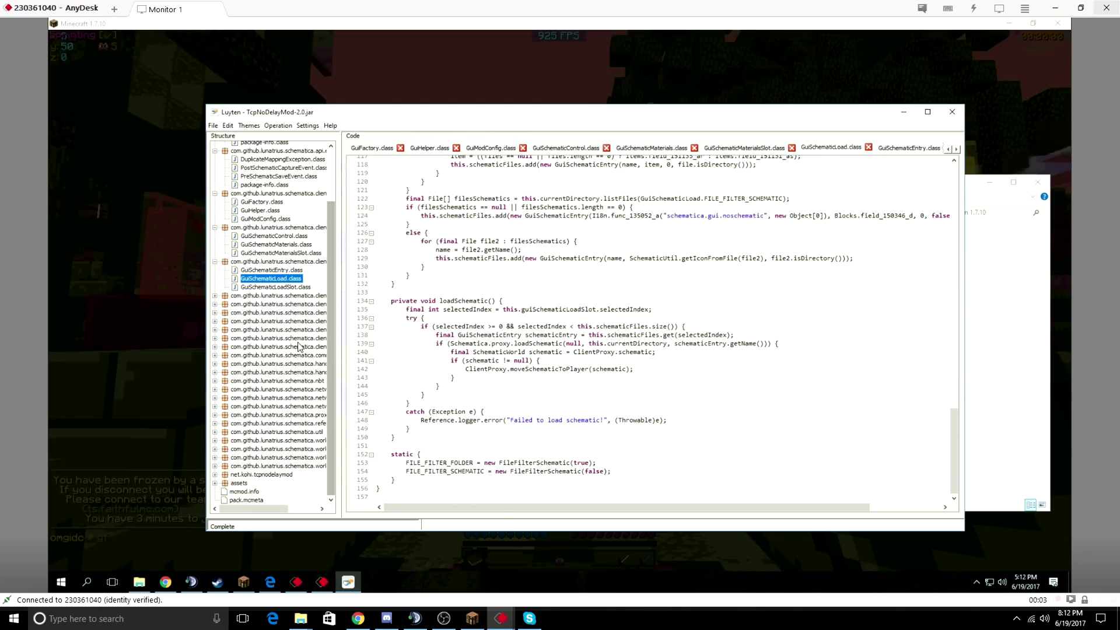
click(259, 288)
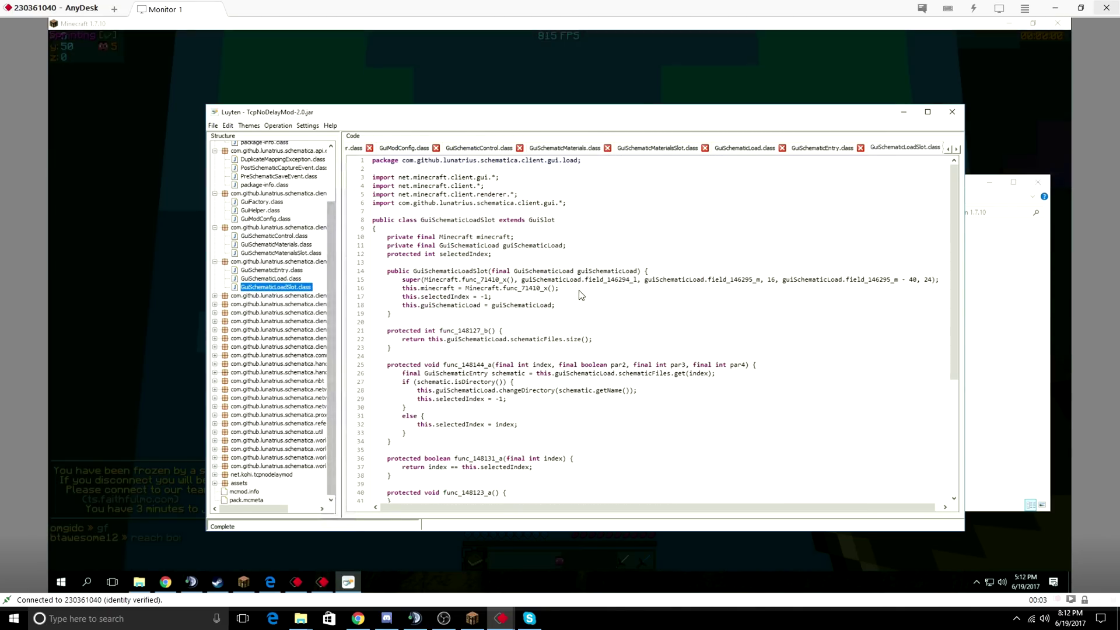
scroll(478, 319, down, 7)
click(216, 295)
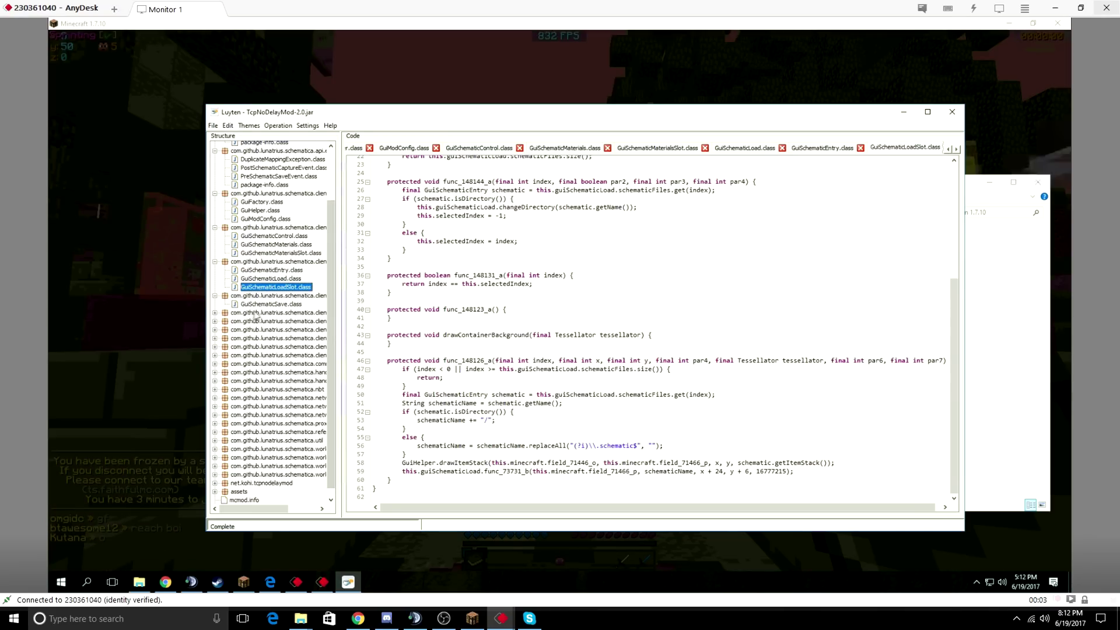
click(267, 304)
scroll(461, 330, down, 3)
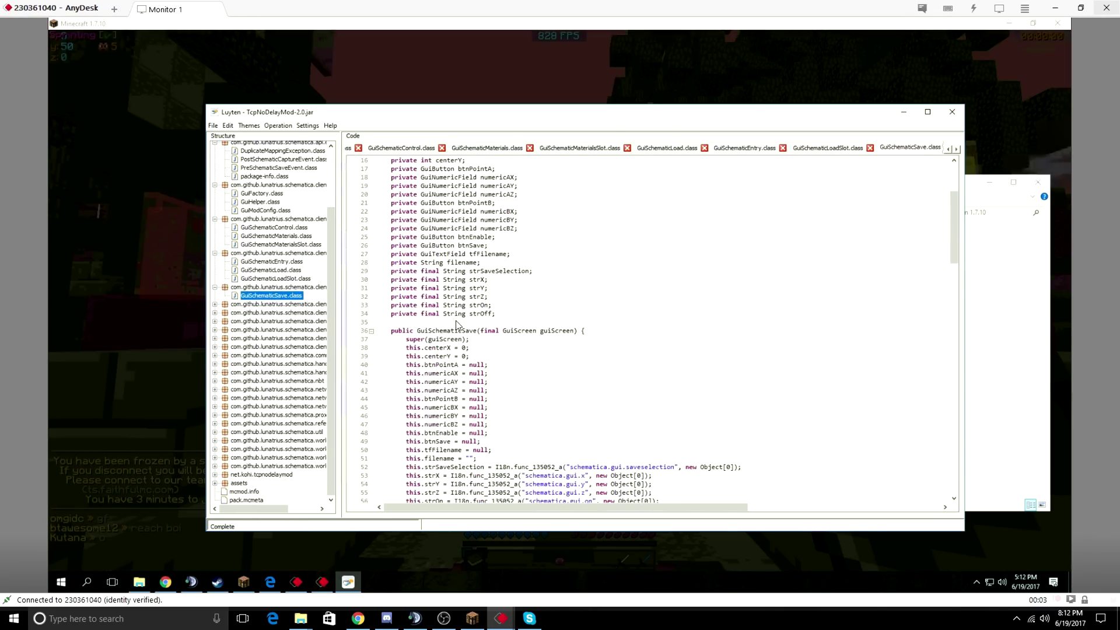
scroll(456, 326, down, 11)
scroll(464, 318, down, 5)
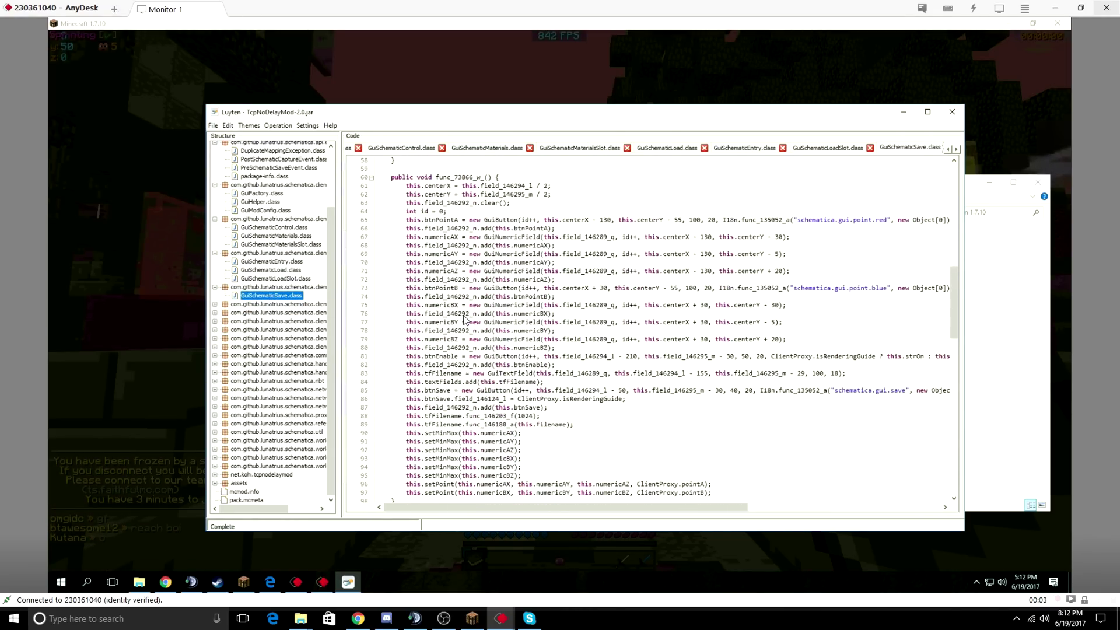
scroll(499, 296, down, 10)
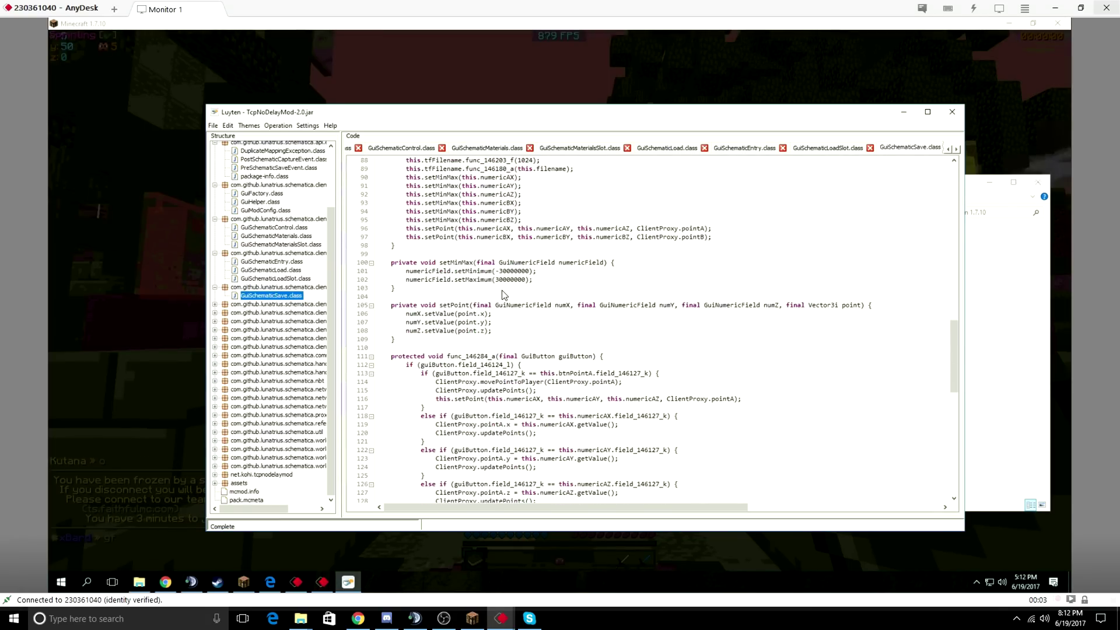
scroll(504, 294, down, 2)
scroll(503, 295, down, 3)
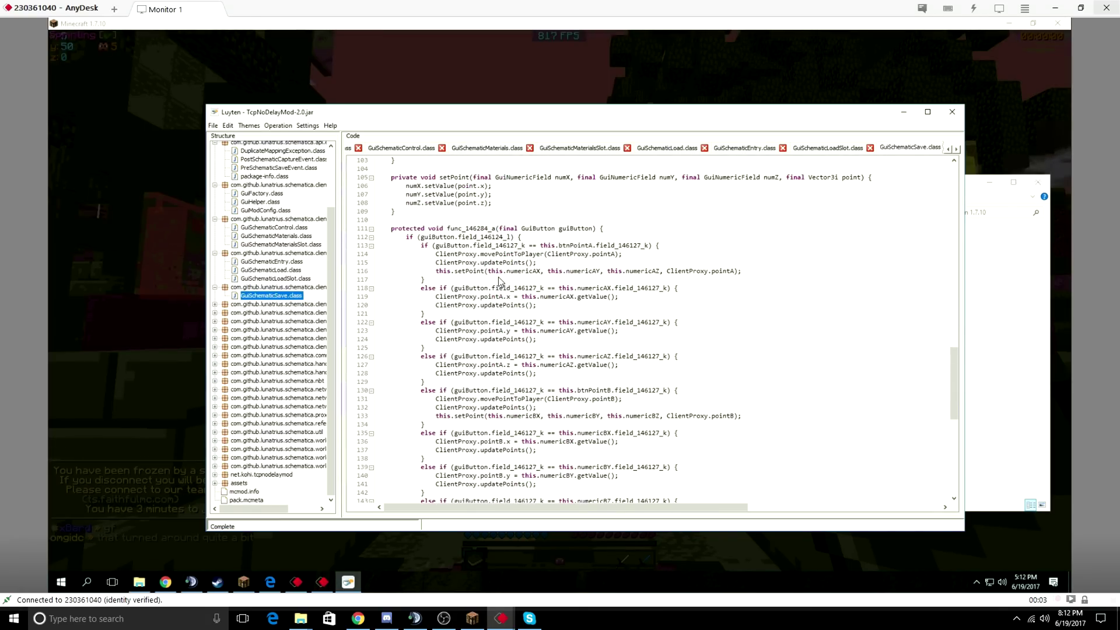
scroll(496, 278, down, 2)
scroll(498, 279, down, 5)
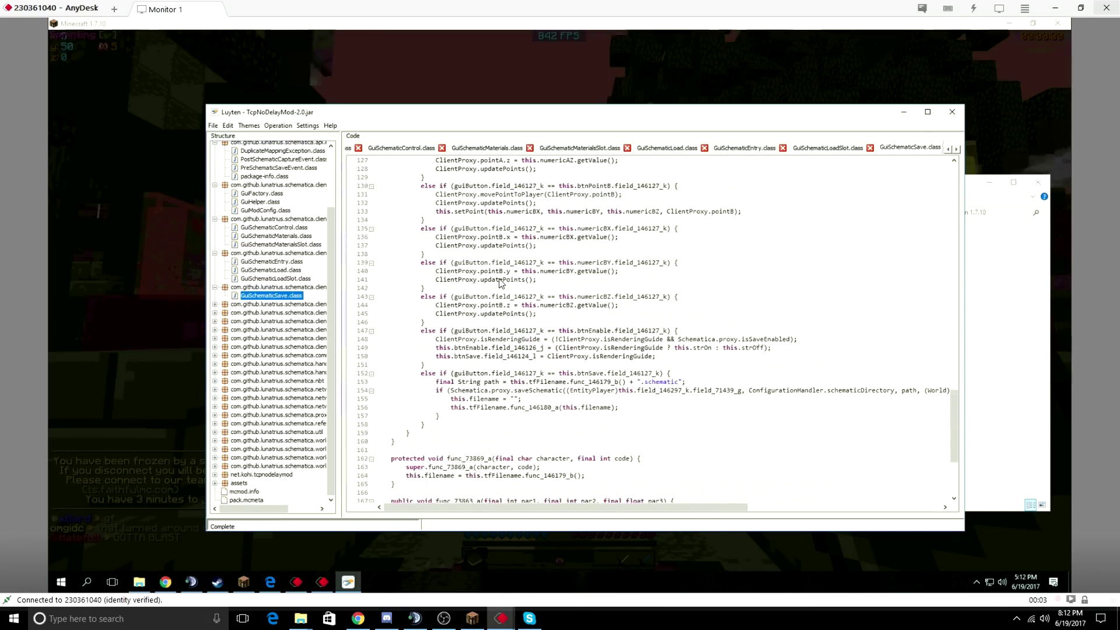
scroll(500, 281, down, 2)
scroll(500, 284, down, 5)
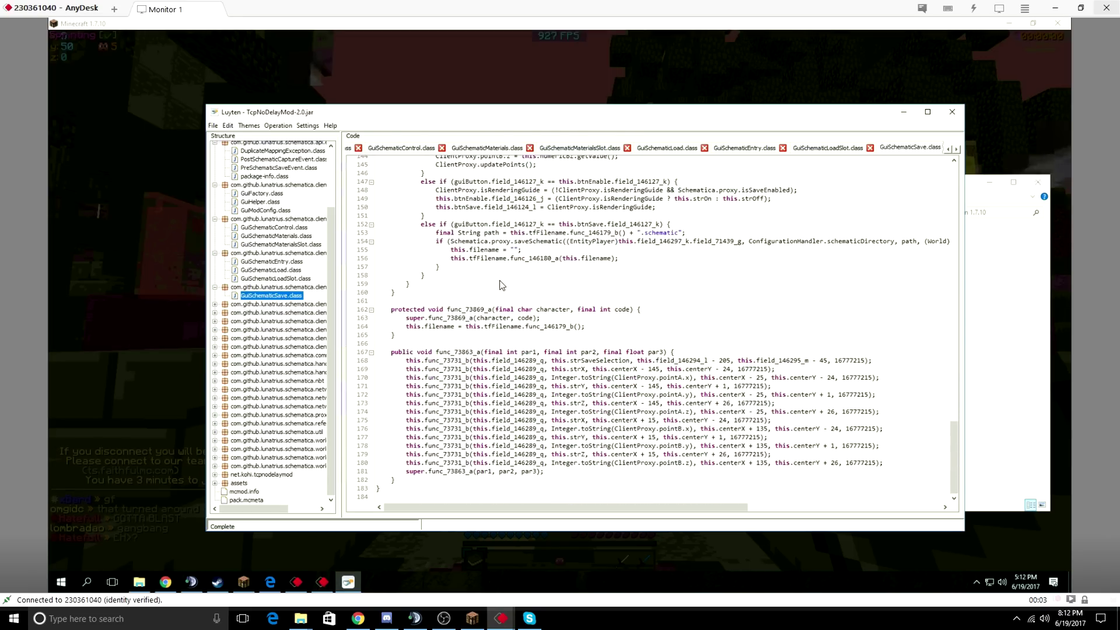
- Review the hidden printer classes SchematicPrinter, IExtraClick, PlacementData and PlacementRegistry in the decompiler
click(225, 304)
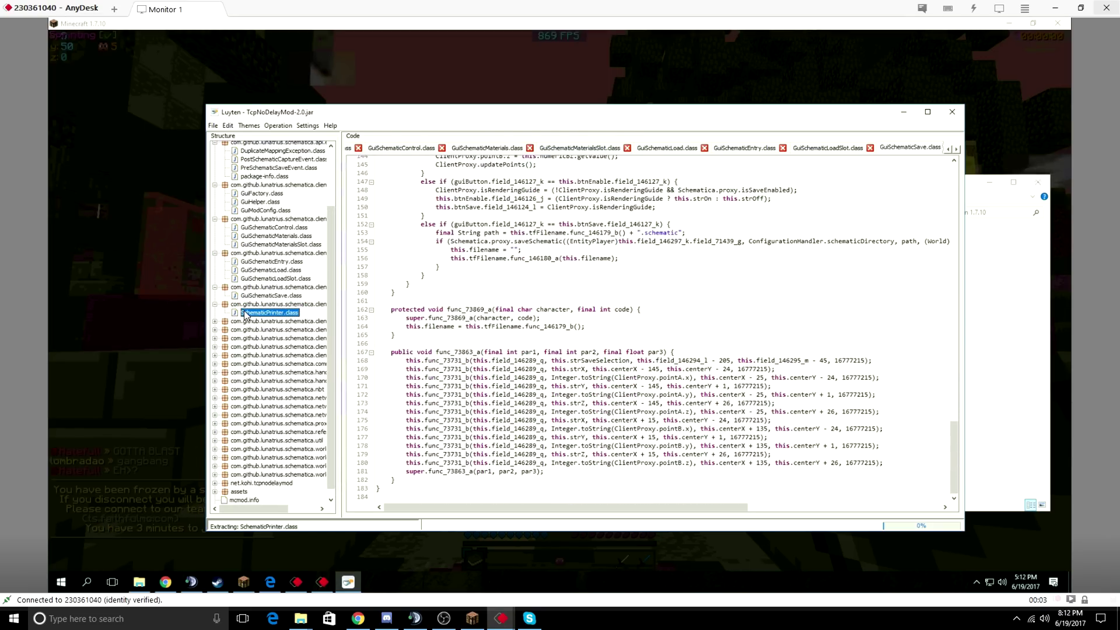
click(267, 313)
click(216, 322)
click(214, 357)
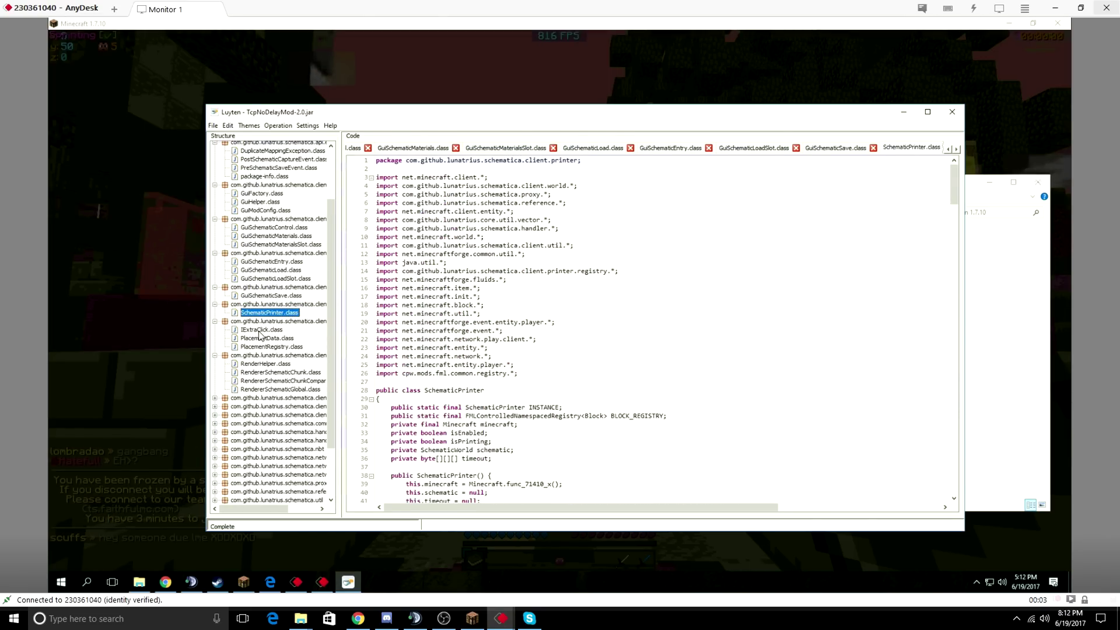
click(260, 331)
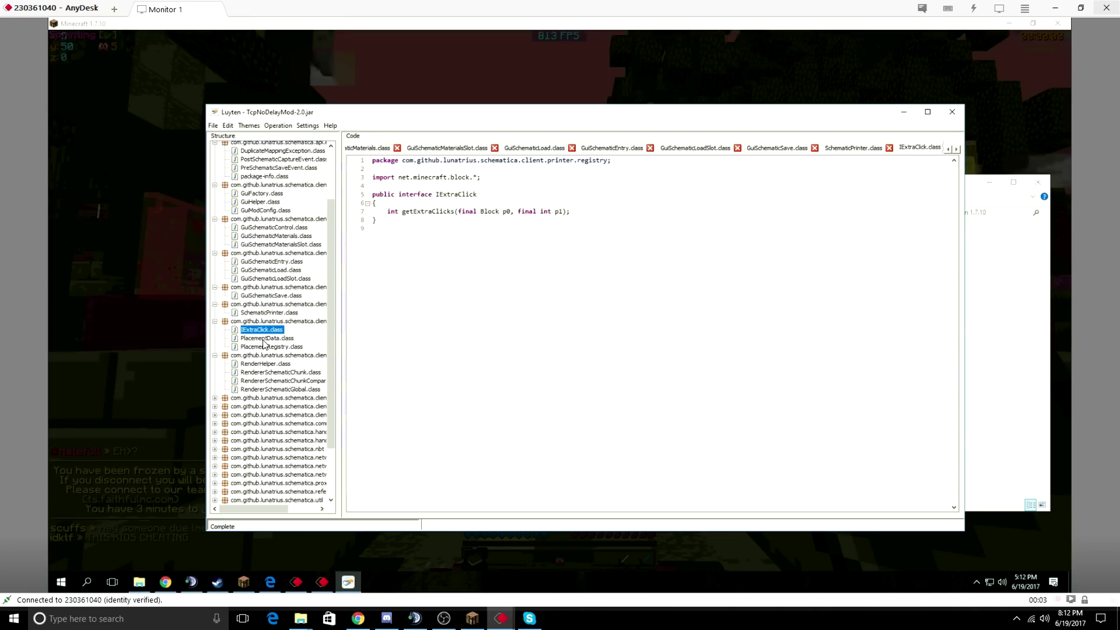
click(265, 339)
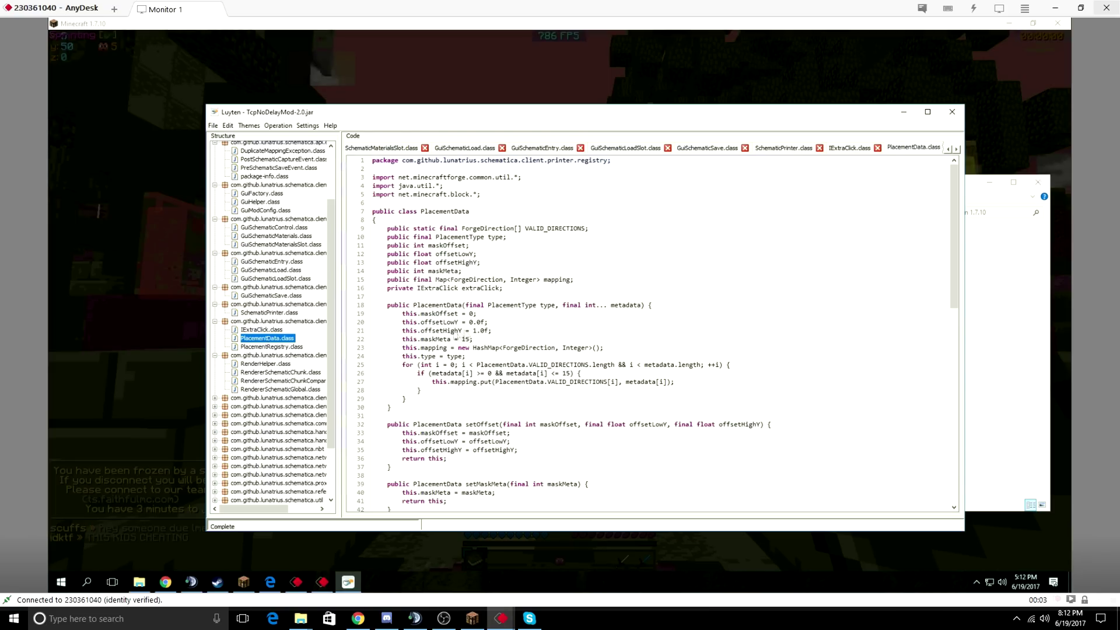
scroll(499, 385, down, 7)
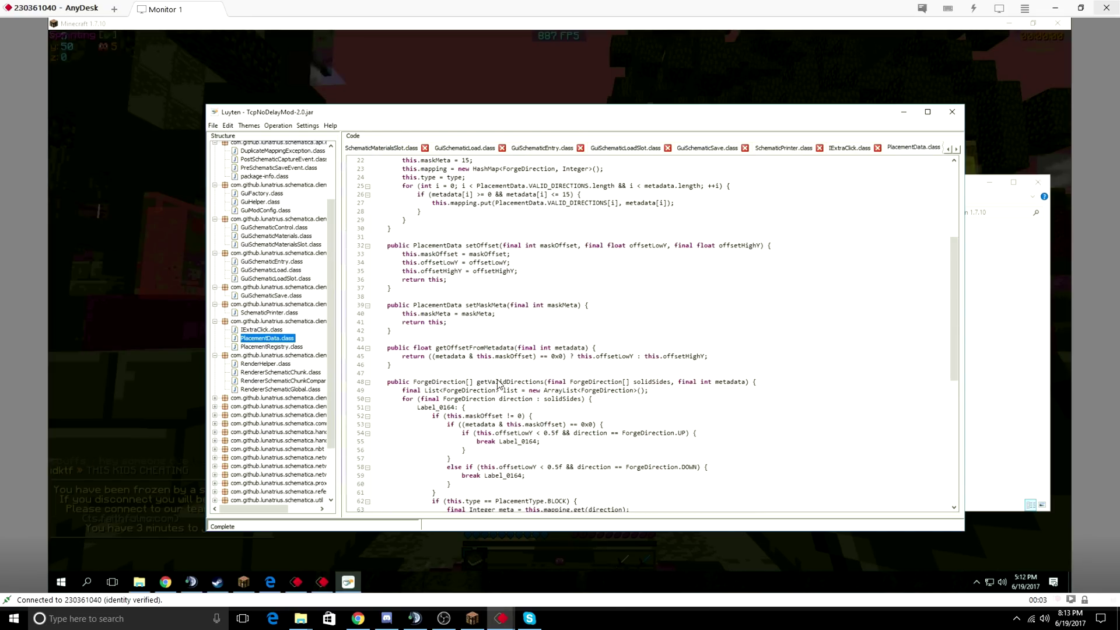
scroll(509, 351, down, 3)
scroll(508, 350, down, 4)
scroll(508, 350, down, 5)
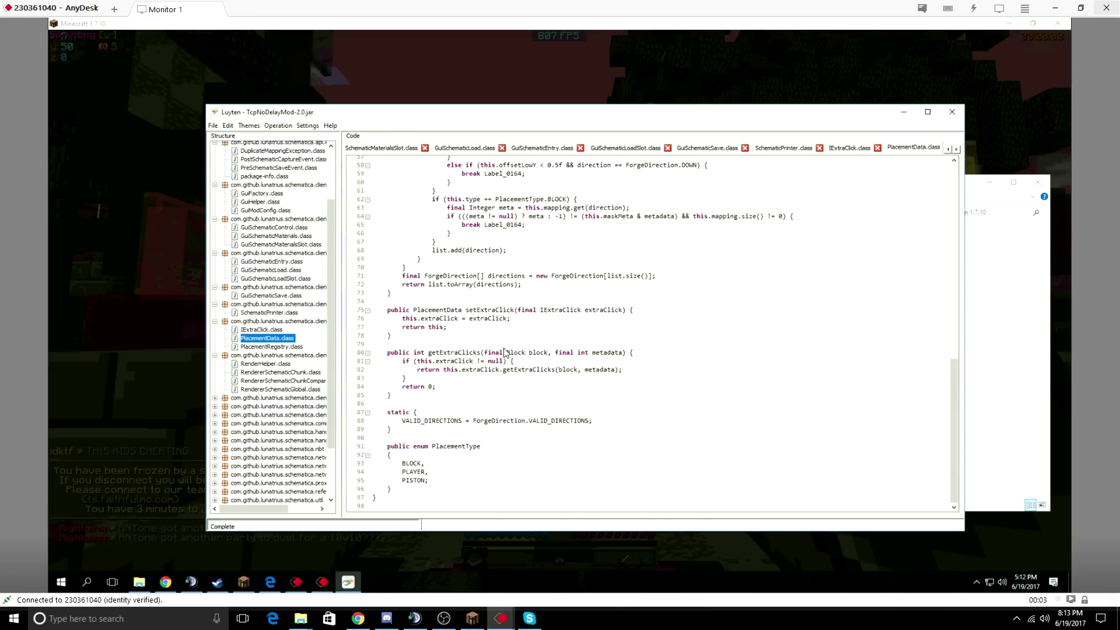
click(263, 347)
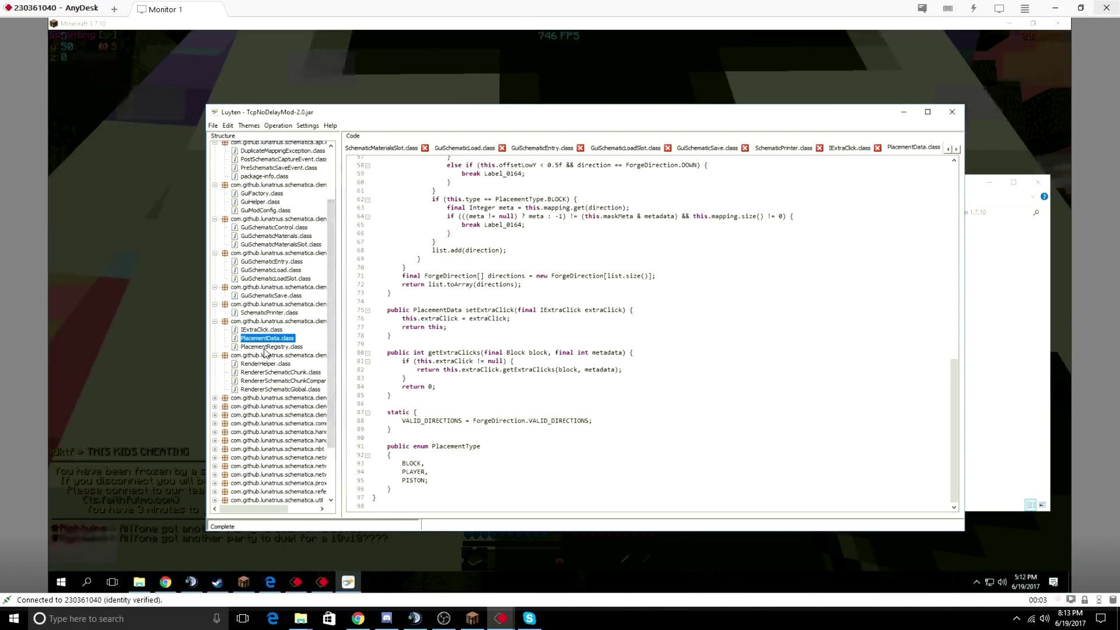
scroll(507, 336, down, 9)
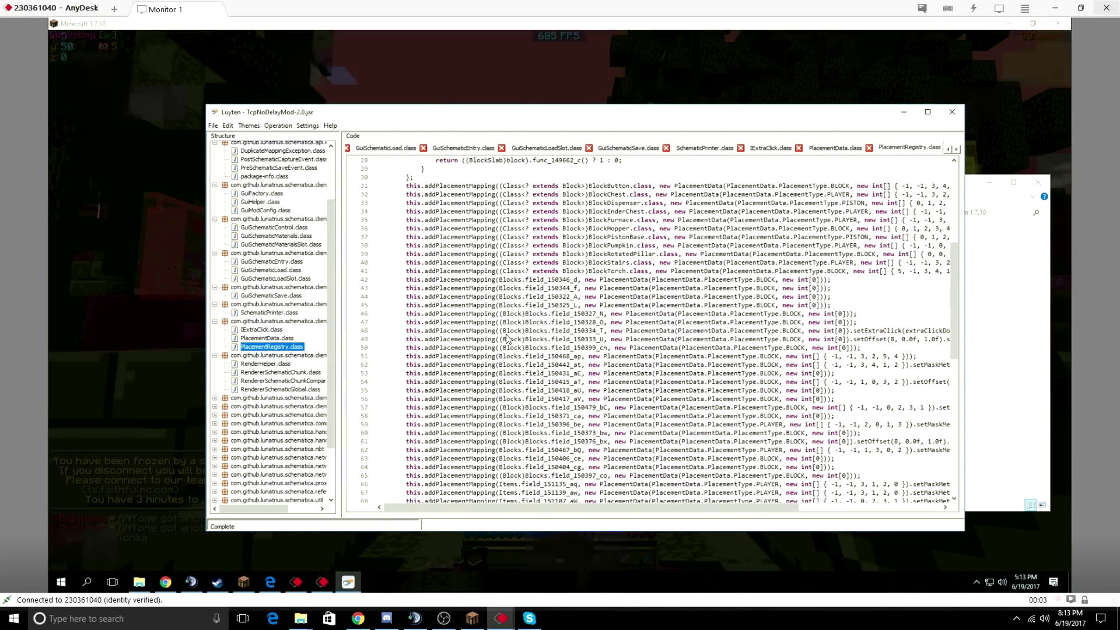
scroll(508, 337, down, 8)
scroll(507, 337, down, 8)
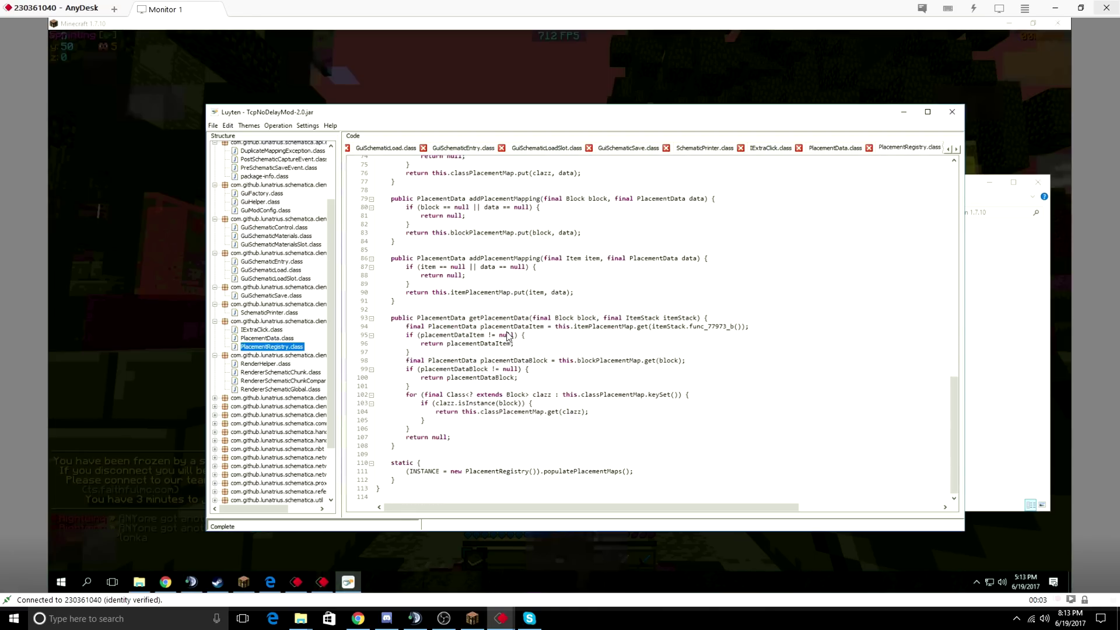
- Read through the RenderHelper and RendererSchematicChunk sources to the end
click(261, 364)
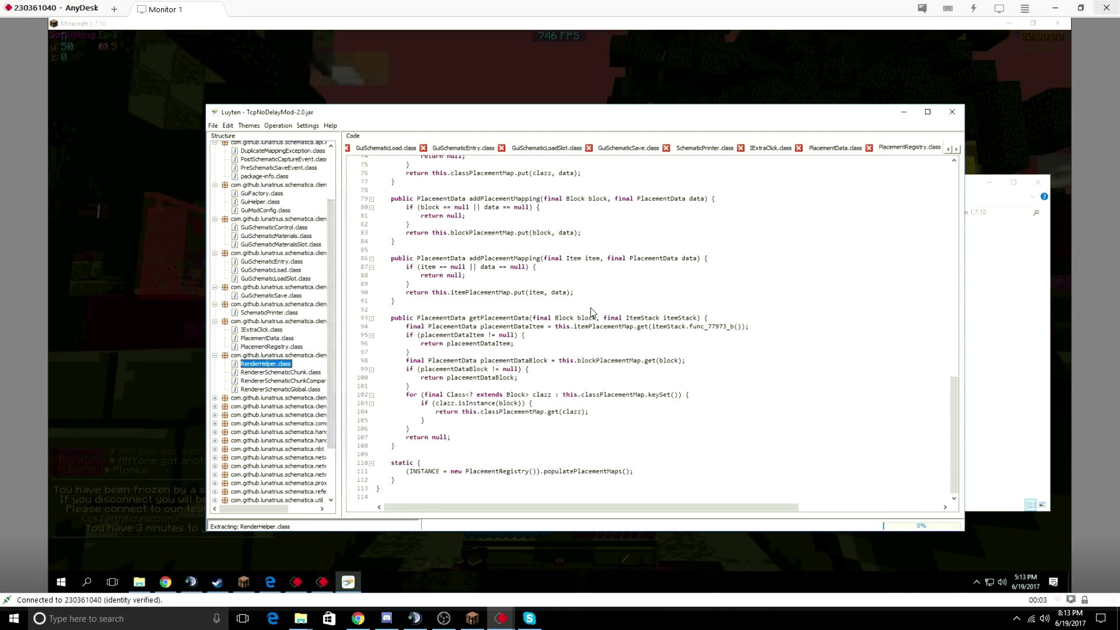
scroll(592, 313, down, 3)
scroll(592, 313, down, 3)
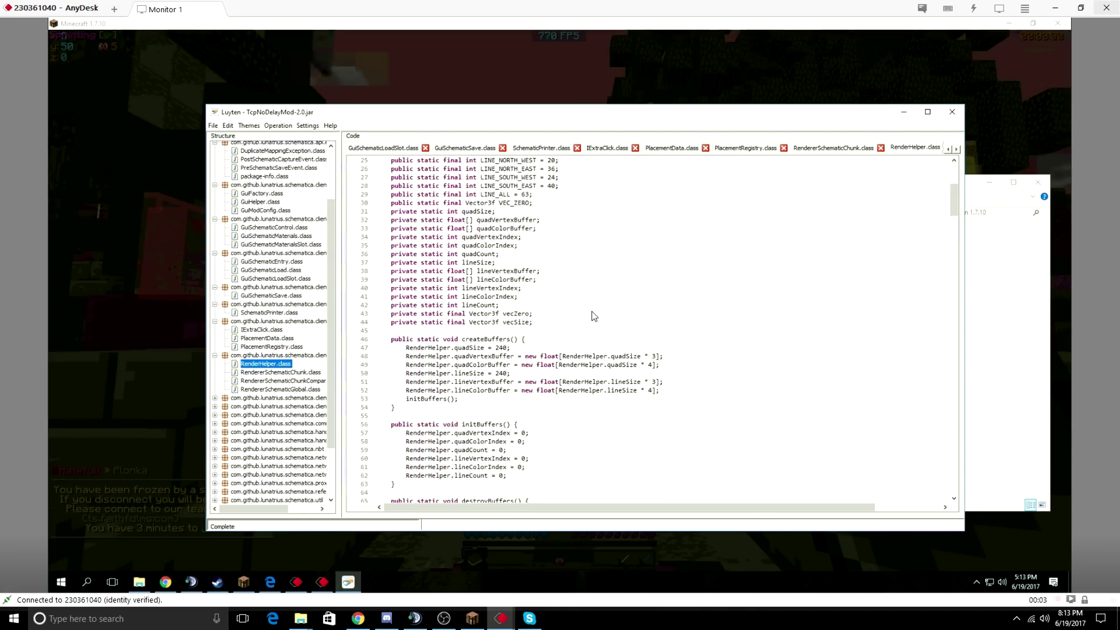
scroll(591, 315, down, 2)
scroll(593, 315, down, 10)
scroll(592, 316, down, 10)
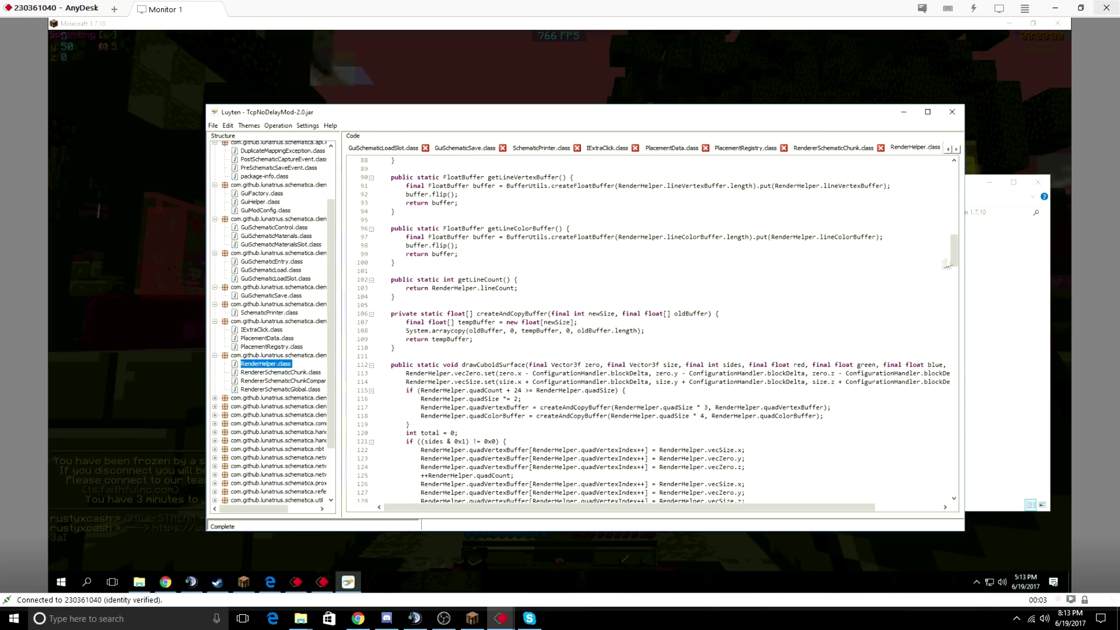
drag(953, 260, 948, 506)
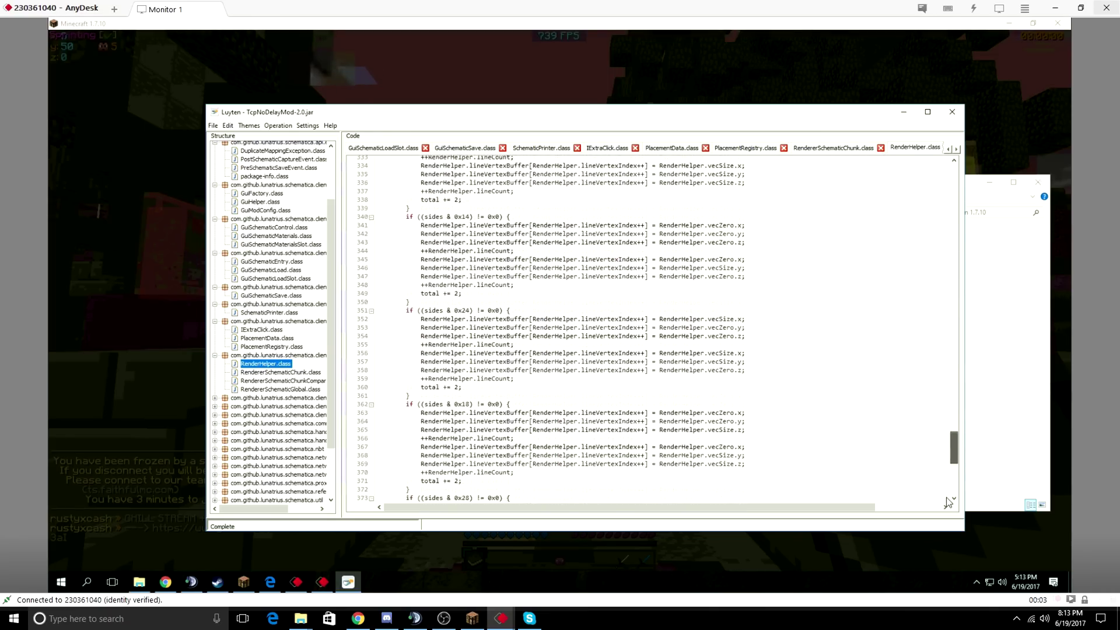
click(271, 373)
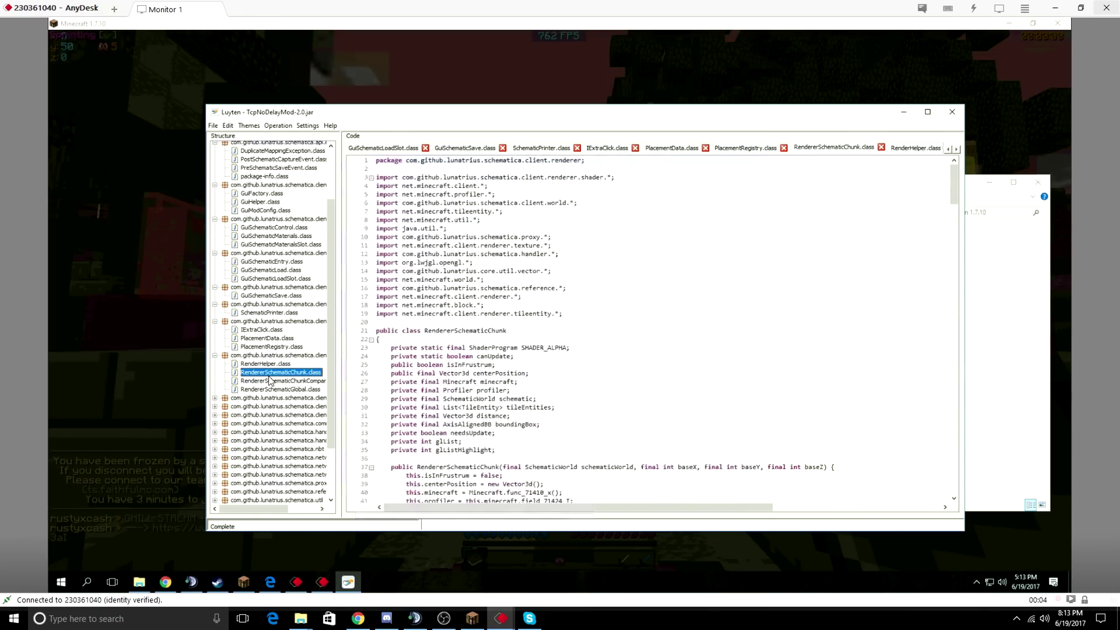
scroll(454, 372, down, 10)
scroll(455, 372, down, 4)
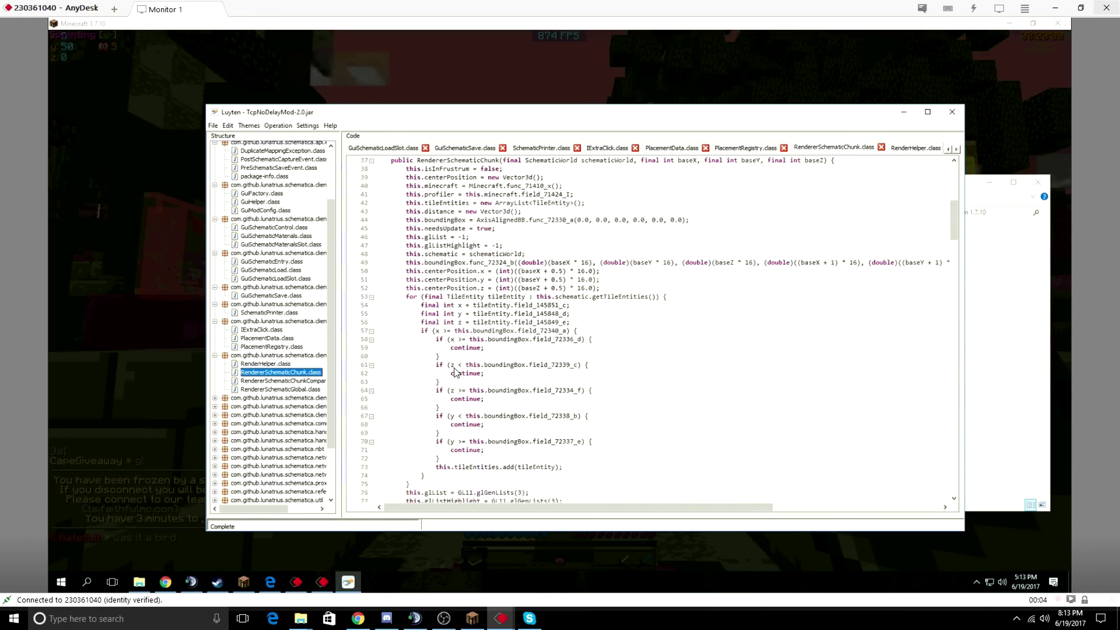
scroll(455, 372, down, 5)
scroll(454, 372, down, 6)
scroll(454, 371, down, 4)
scroll(454, 371, down, 7)
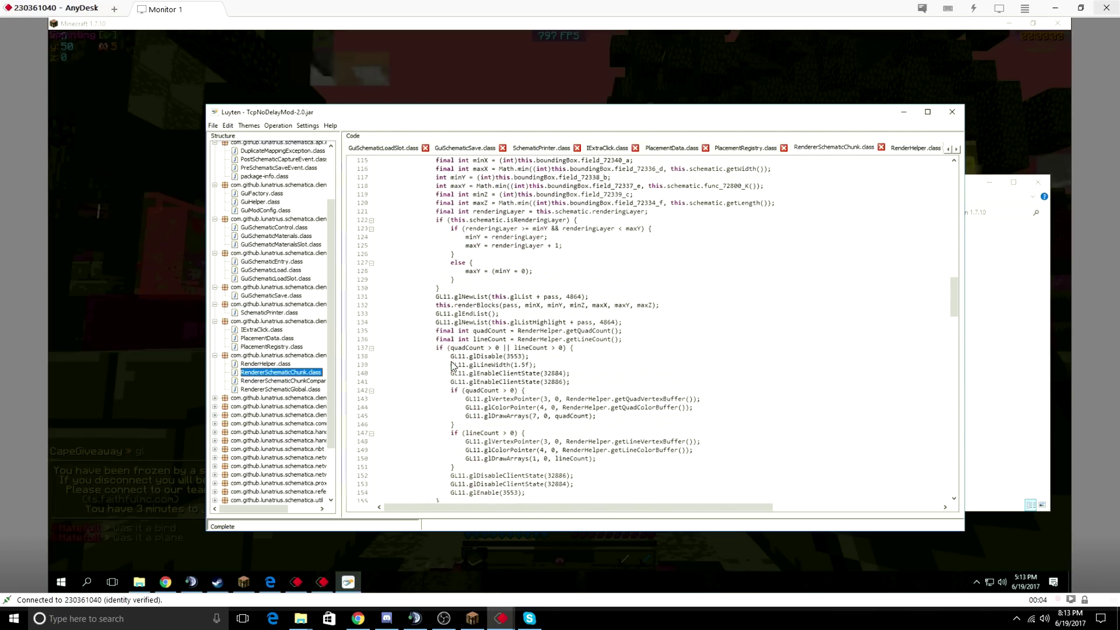
scroll(454, 371, down, 4)
drag(955, 311, 960, 479)
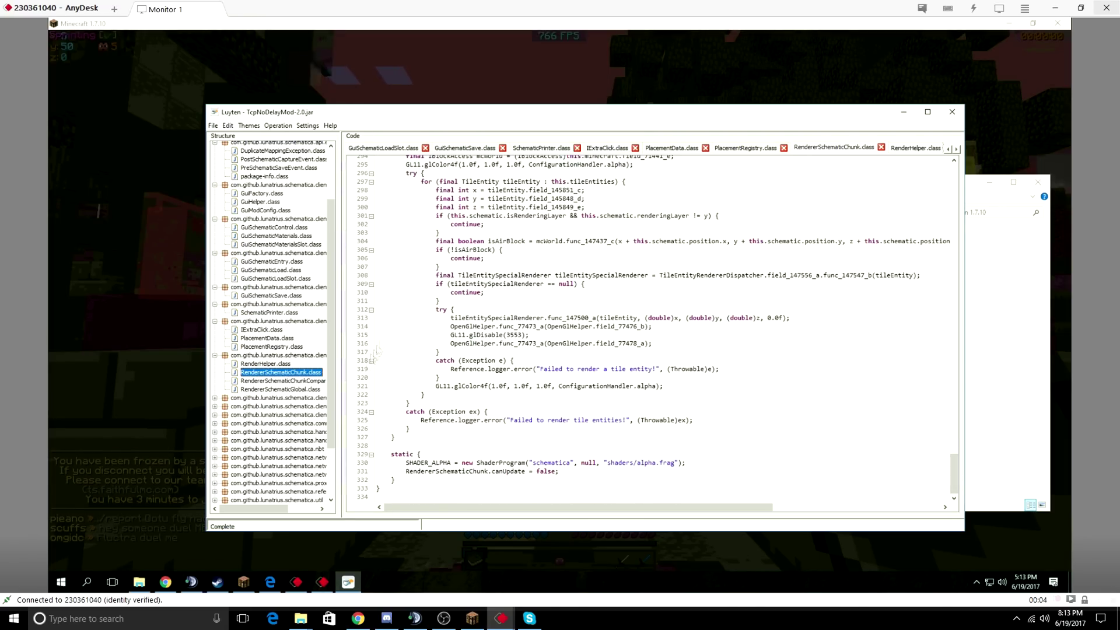
- Review RendererSchematicGlobal, RendererSchematicChunkComparator, ShaderProgram and BlockList sources
click(280, 389)
click(280, 381)
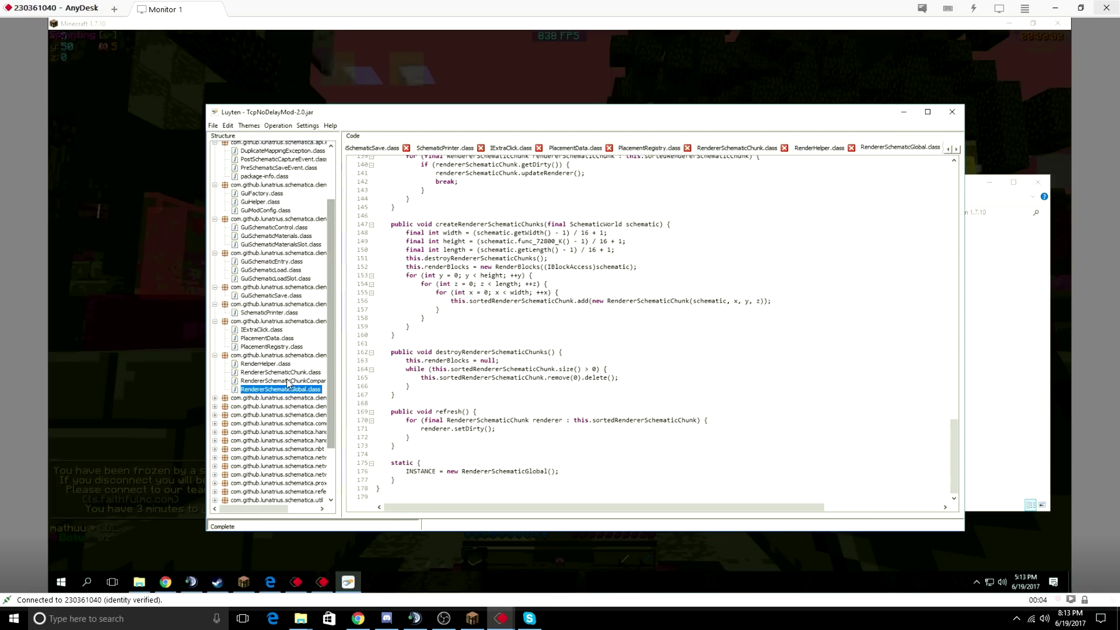
click(268, 406)
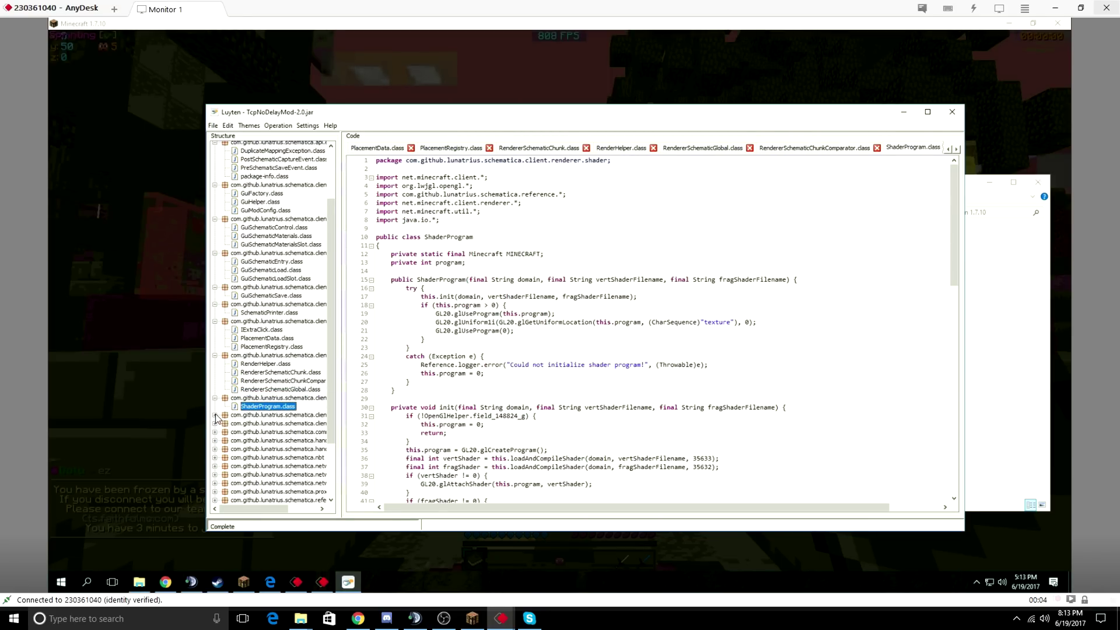
click(225, 415)
click(259, 423)
scroll(467, 368, down, 5)
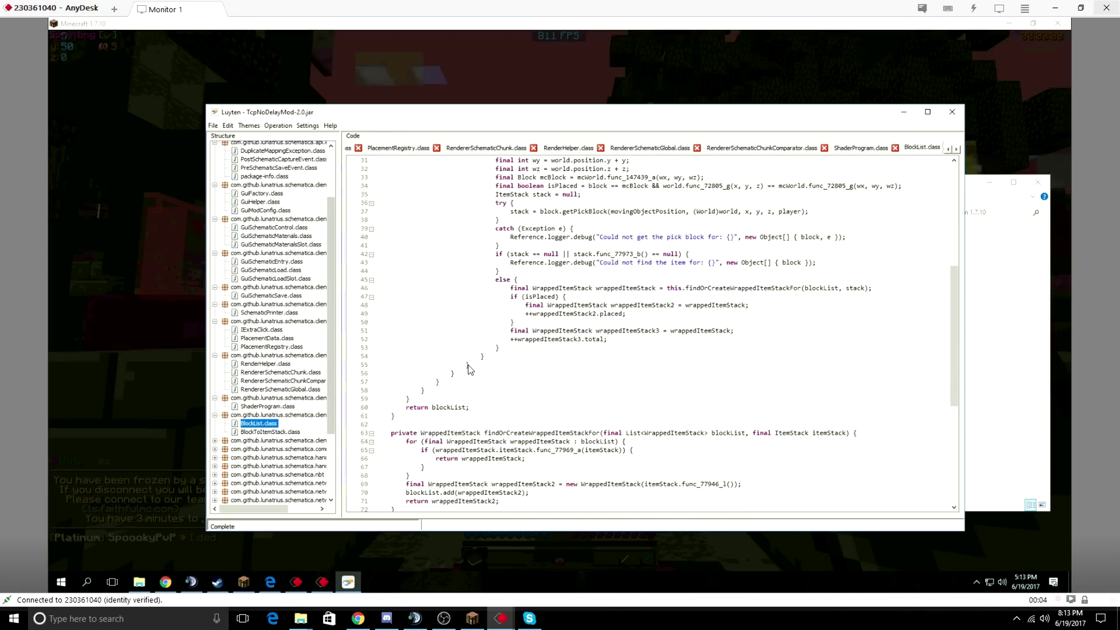
scroll(466, 368, down, 5)
scroll(466, 369, down, 5)
scroll(215, 369, down, 4)
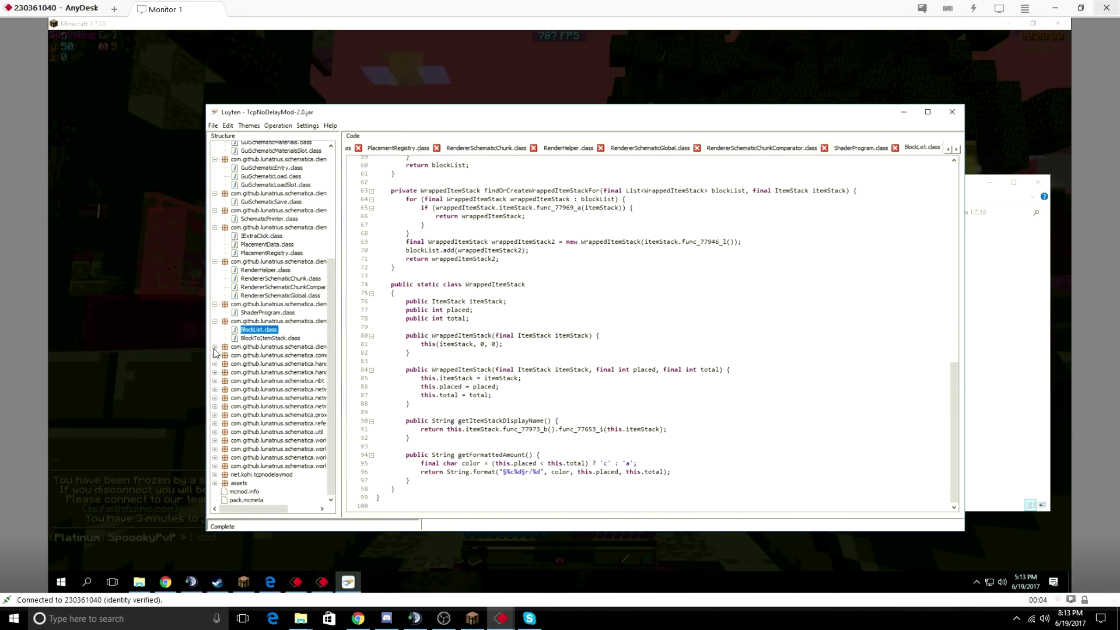
- Review the world package's SchematicUpdater and SchematicWorld classes
click(214, 348)
click(268, 356)
scroll(526, 368, down, 3)
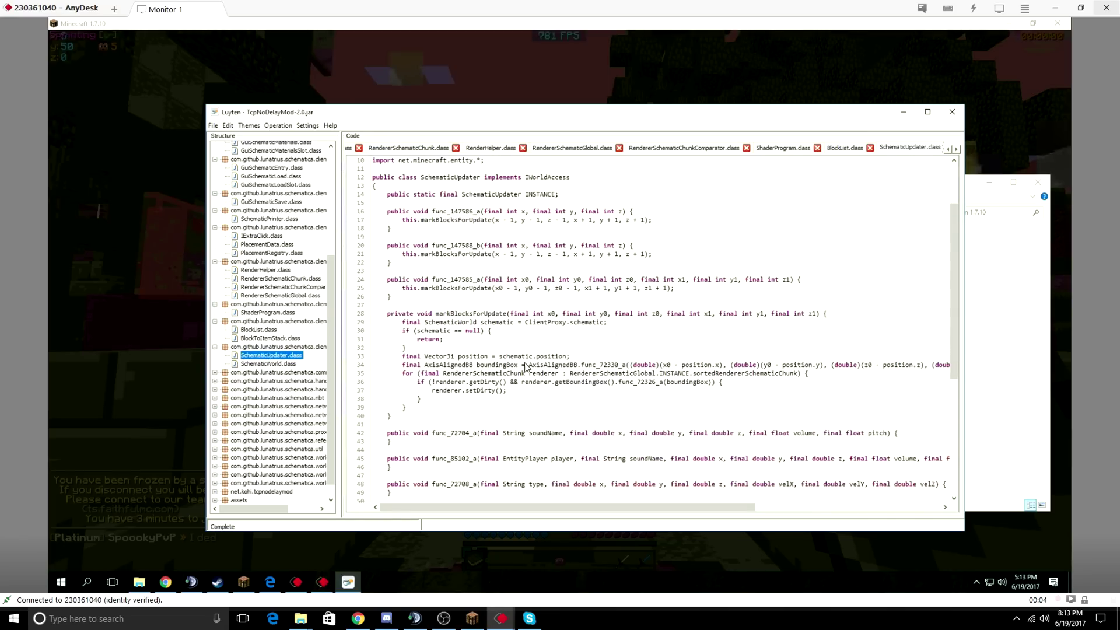
scroll(525, 367, down, 6)
scroll(399, 368, down, 3)
click(268, 364)
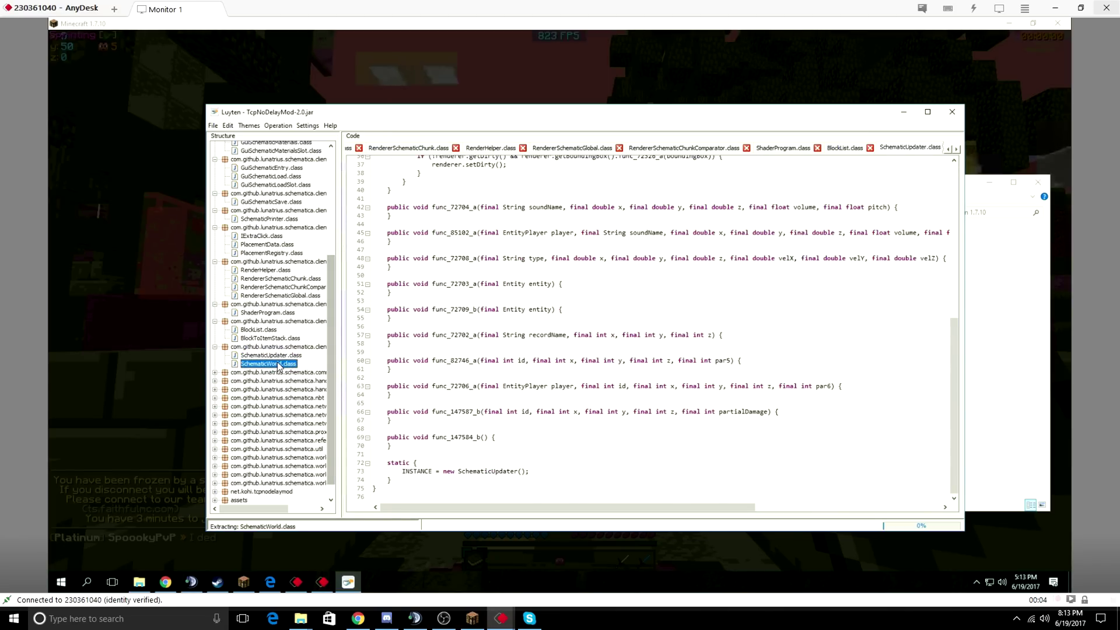
scroll(536, 342, down, 10)
scroll(536, 350, down, 7)
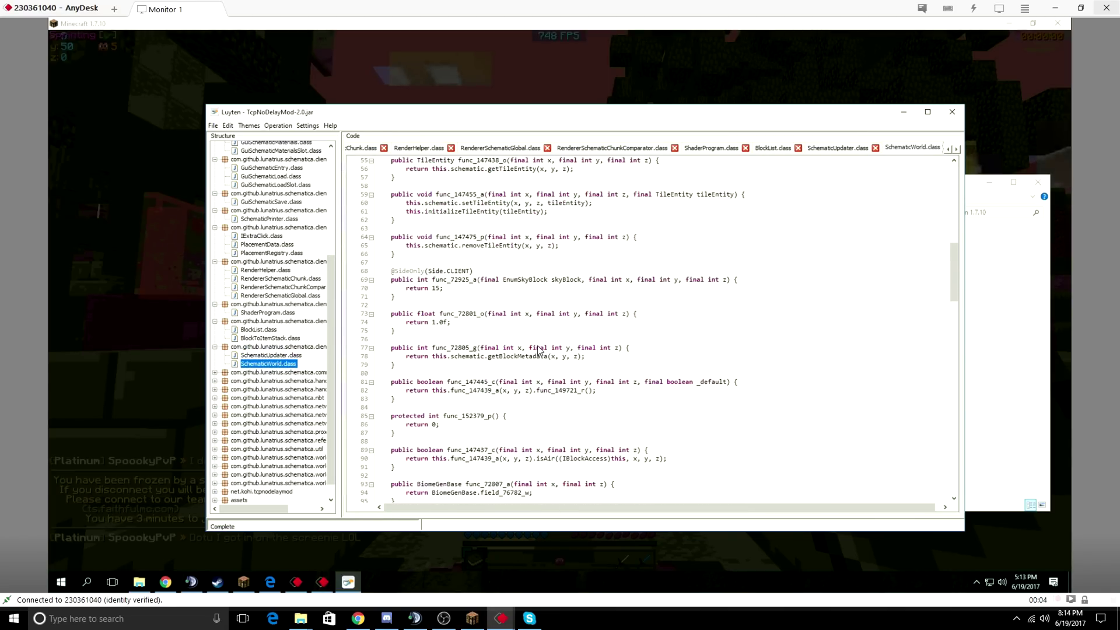
scroll(540, 351, down, 7)
scroll(540, 351, down, 5)
- Check the TcpNoDelayMod-2.0 jar in the mods folder, then reveal the Schematica command package in Luyten
click(988, 361)
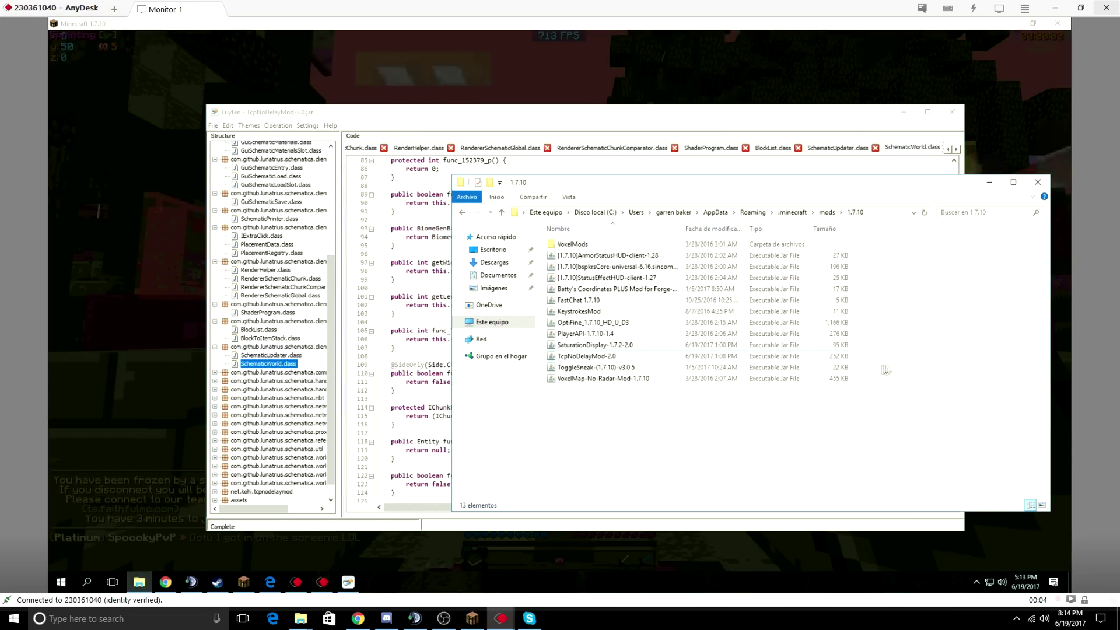
click(818, 361)
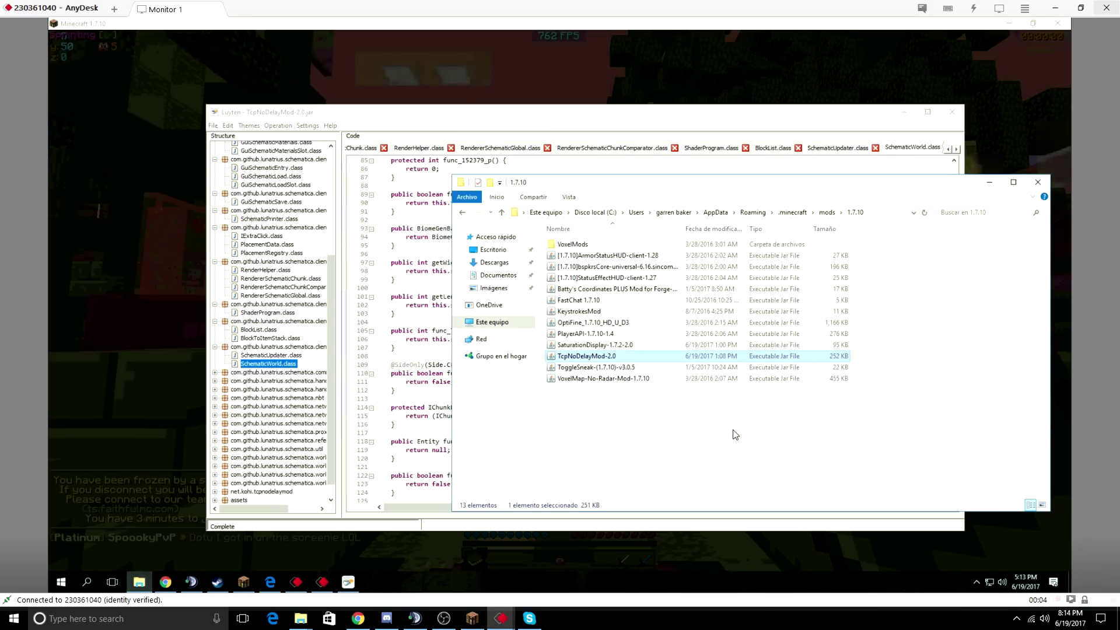
click(734, 435)
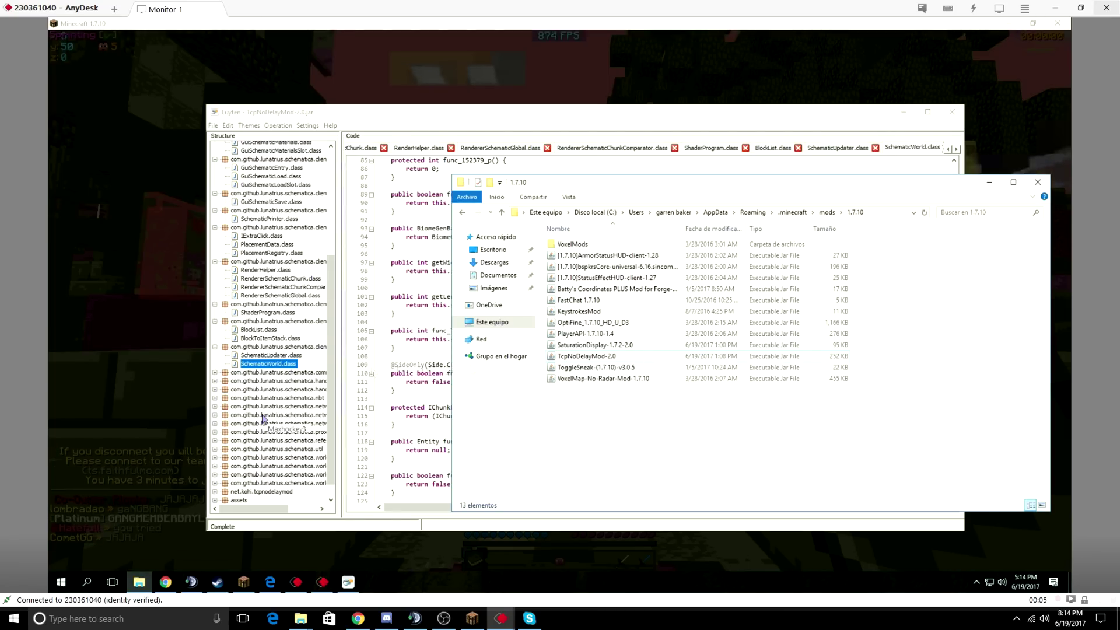
click(214, 372)
- Review CommandSchematicaBase, CommandSchematicaDownload, CommandSchematicaList and the handler package's ConfigurationHandler
click(263, 381)
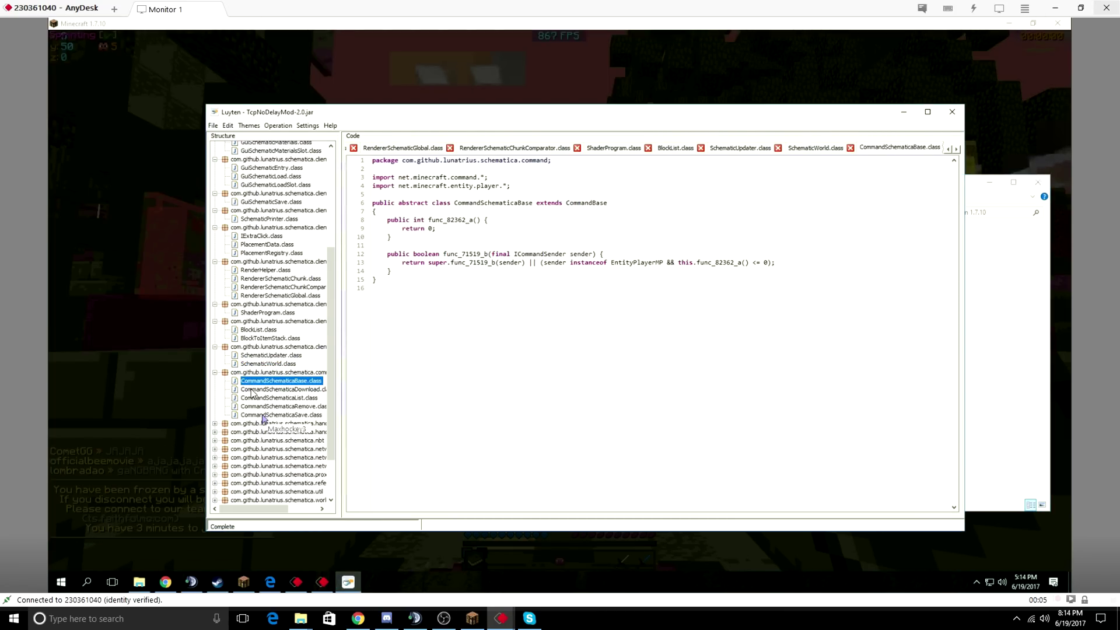
click(252, 389)
scroll(458, 401, down, 2)
scroll(457, 401, down, 8)
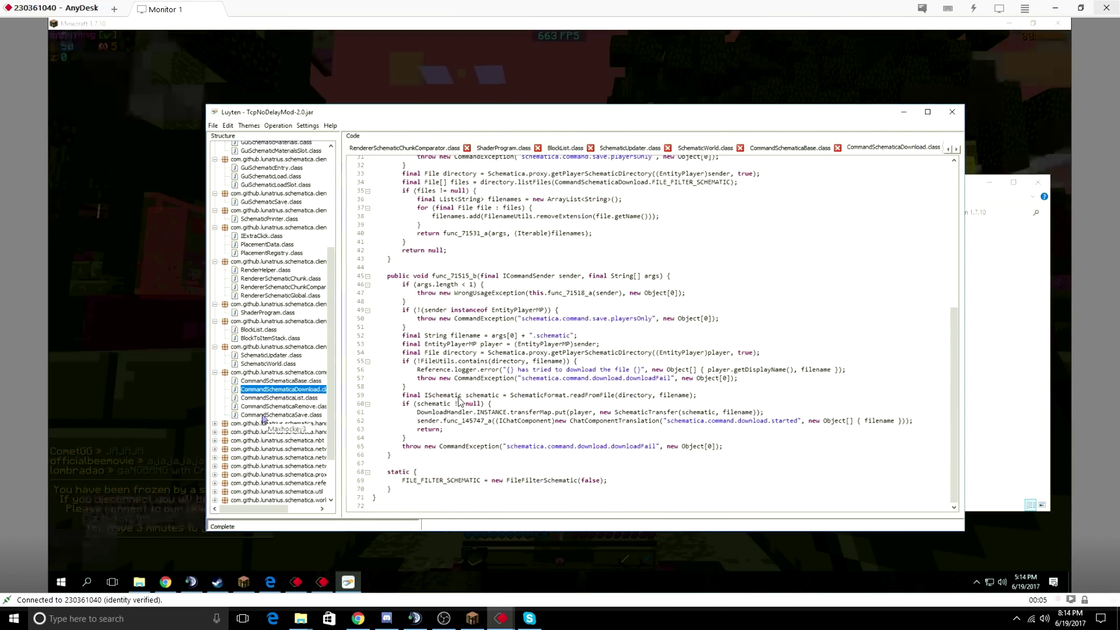
click(280, 398)
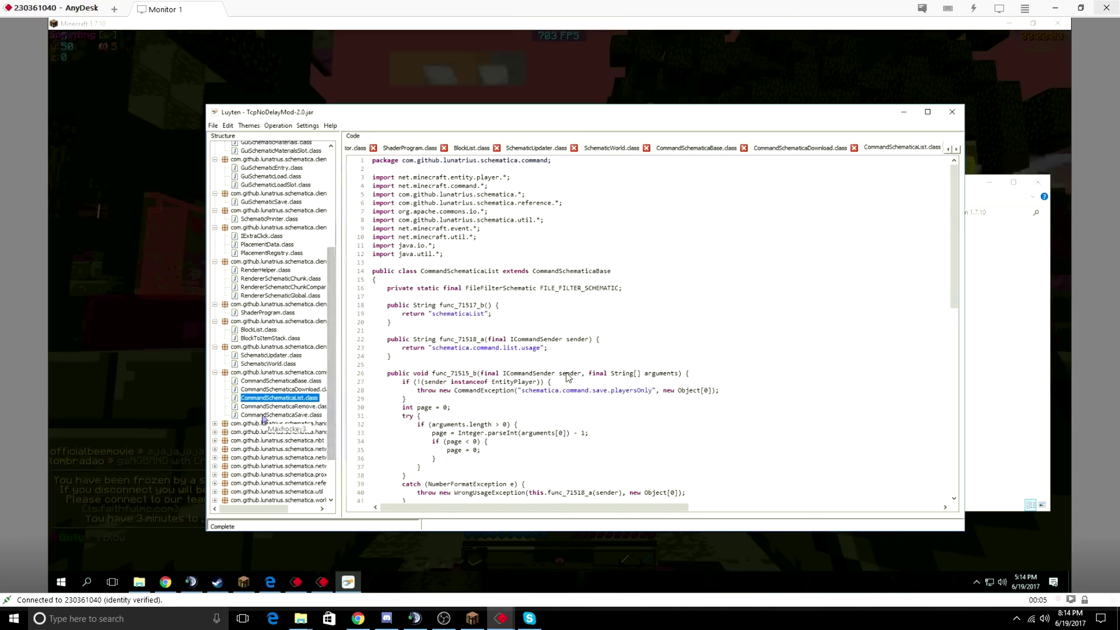
scroll(565, 377, down, 3)
scroll(564, 376, down, 3)
scroll(564, 375, down, 3)
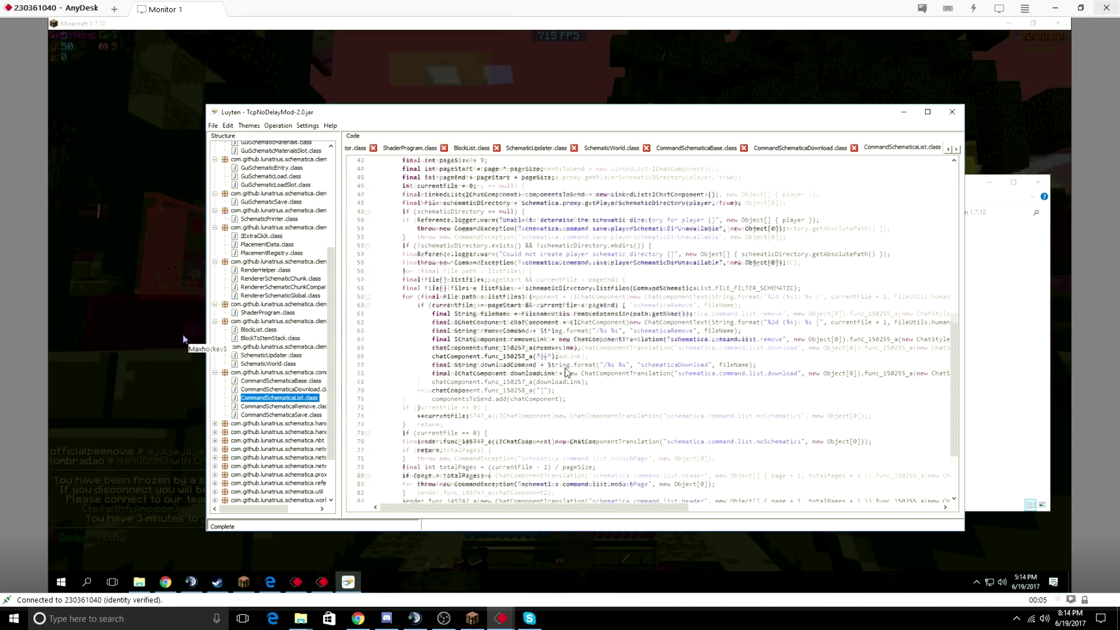
scroll(538, 348, down, 3)
click(224, 424)
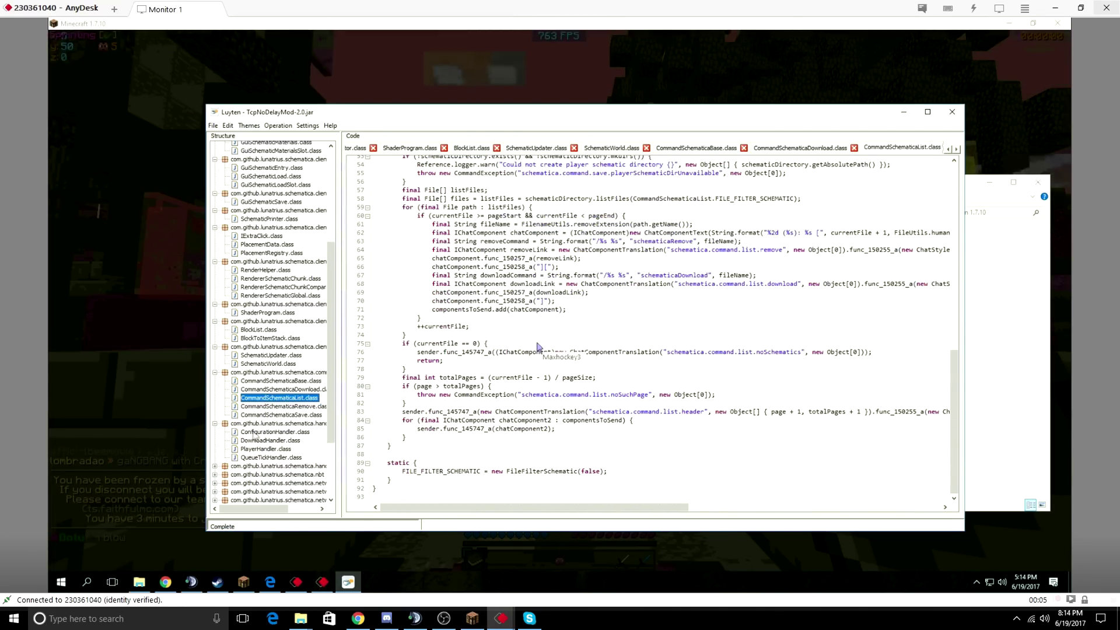
click(275, 431)
scroll(457, 401, down, 5)
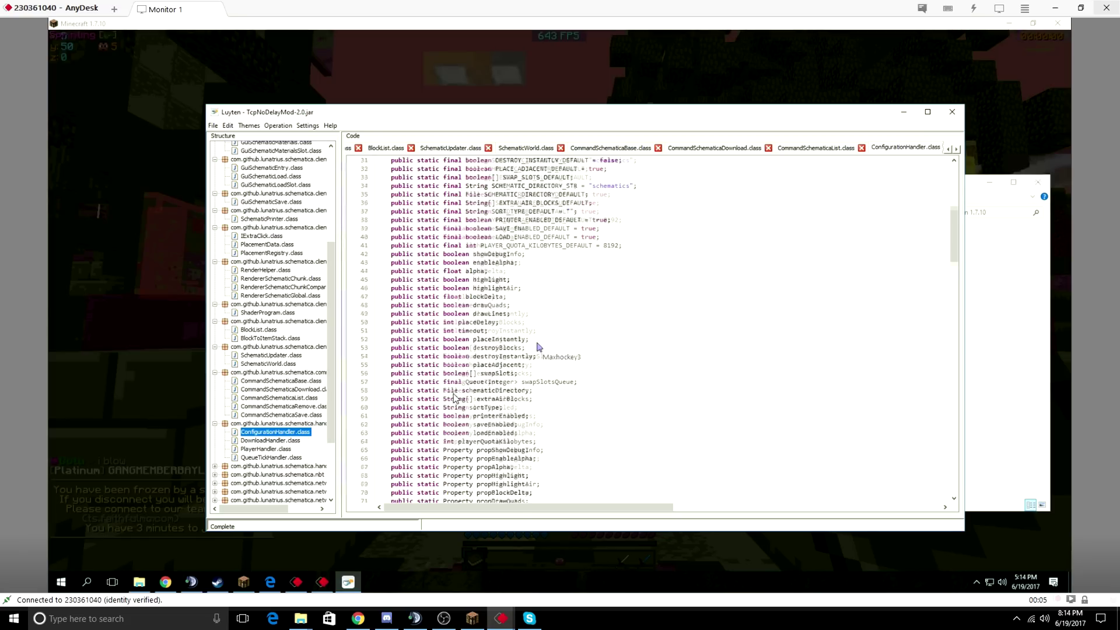
scroll(538, 376, down, 5)
scroll(537, 377, down, 5)
- Single out the TcpNoDelayMod-2.0 jar in the mods folder, then return to the decompiled class tree
key(alt+Tab)
drag(566, 349, 650, 361)
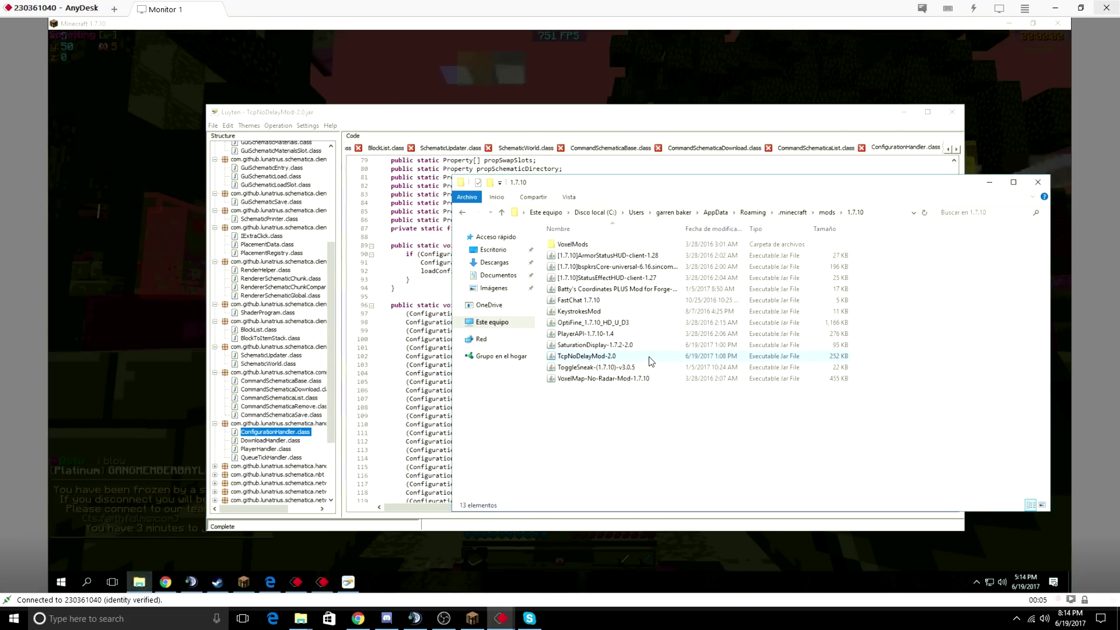
click(614, 356)
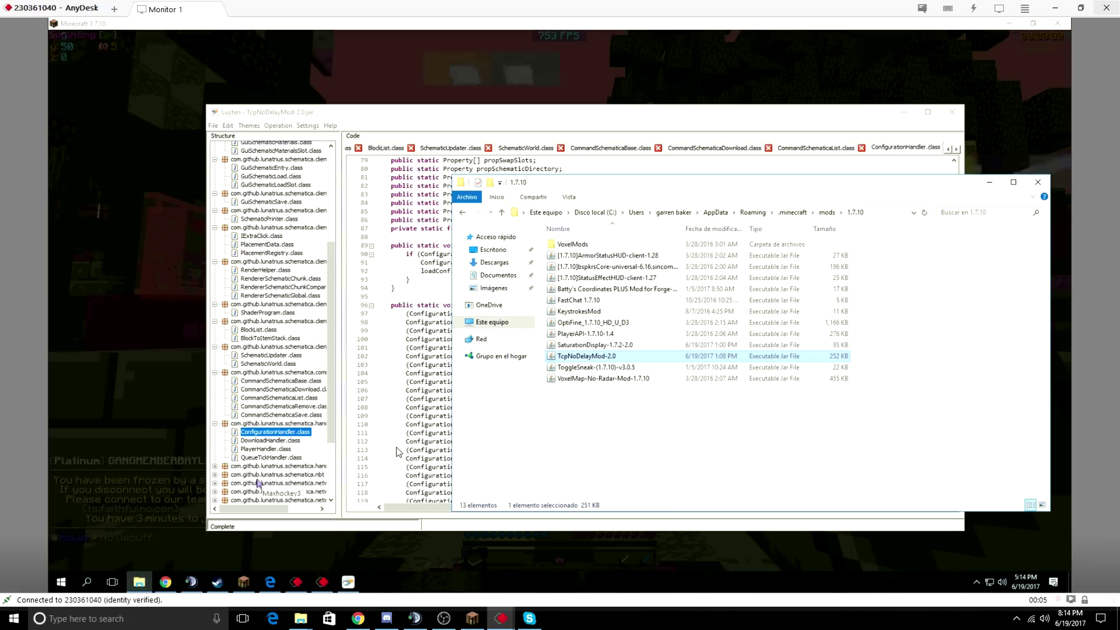
scroll(259, 484, down, 2)
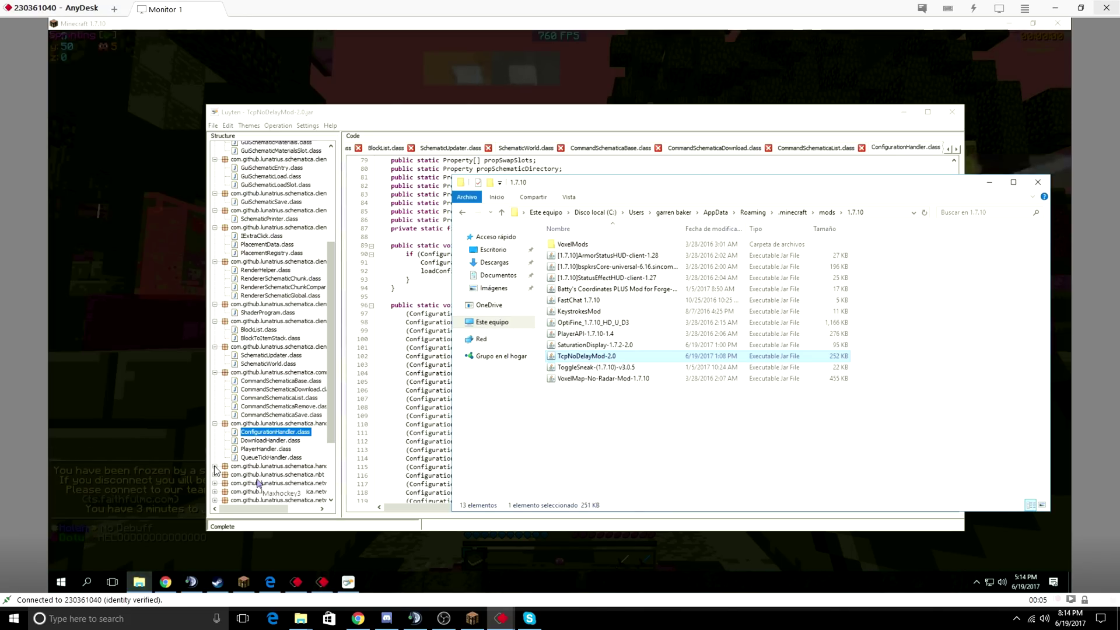
click(260, 484)
scroll(260, 484, down, 3)
- Review InputHandler and TickHandler, then ForgeMultipart from the schematica.nbt package
click(262, 338)
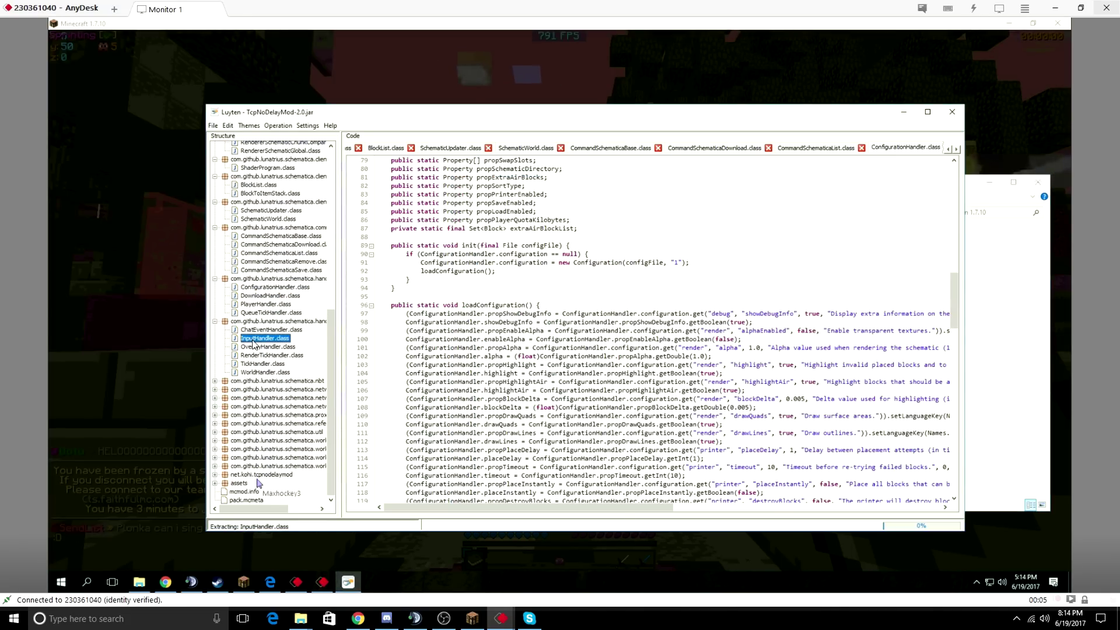
scroll(563, 377, down, 1)
scroll(562, 376, down, 2)
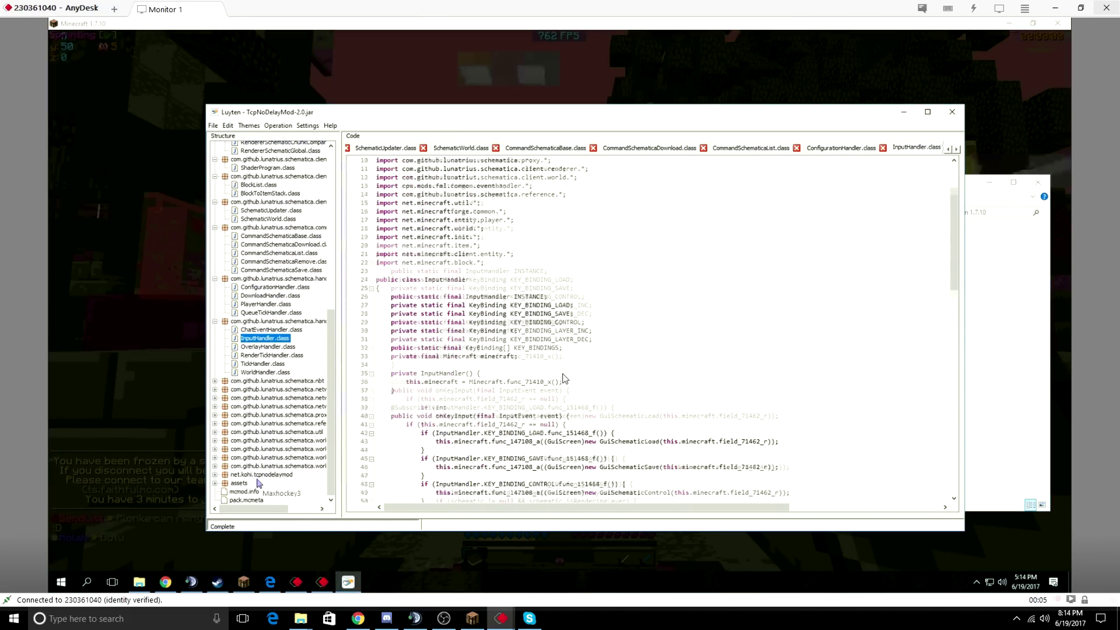
scroll(562, 376, down, 2)
scroll(565, 380, down, 2)
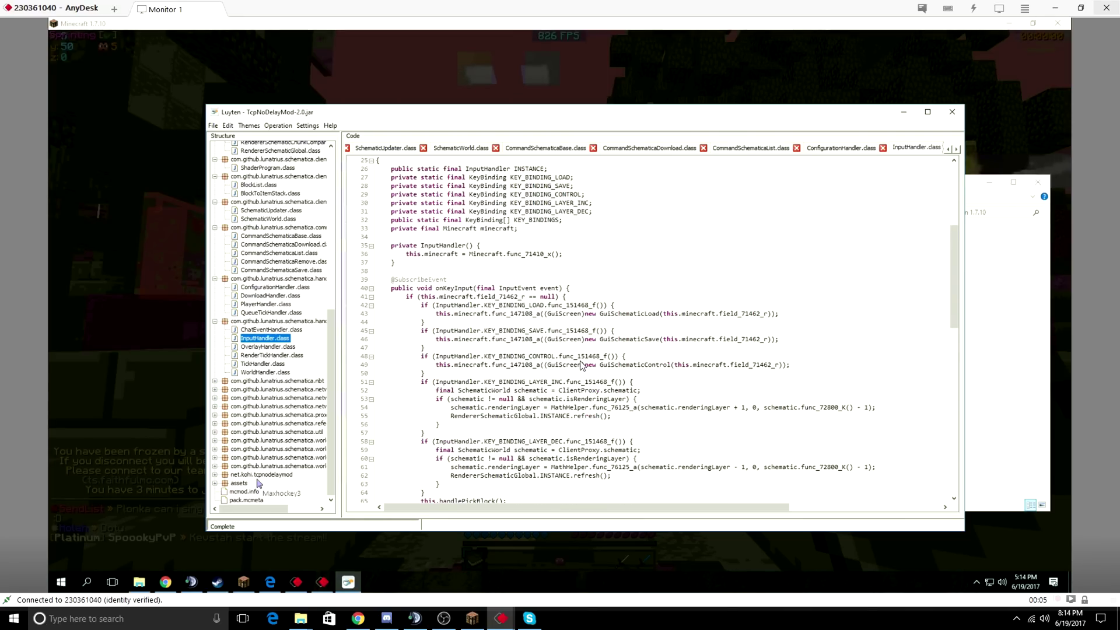
scroll(580, 366, down, 3)
scroll(580, 366, down, 3)
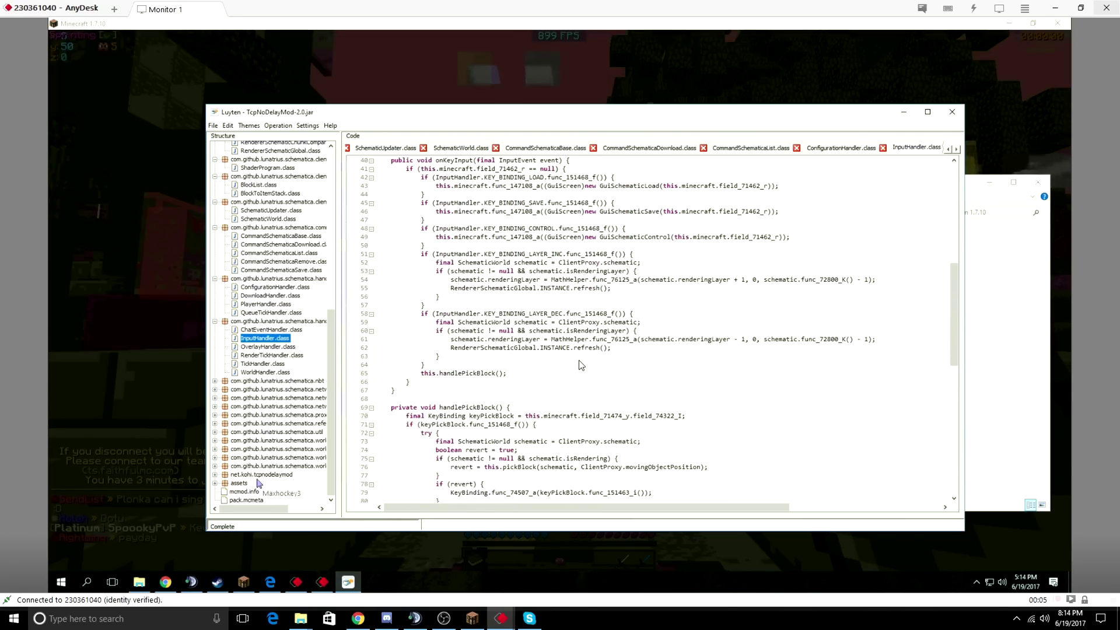
scroll(581, 366, down, 5)
scroll(580, 366, down, 5)
scroll(581, 367, down, 5)
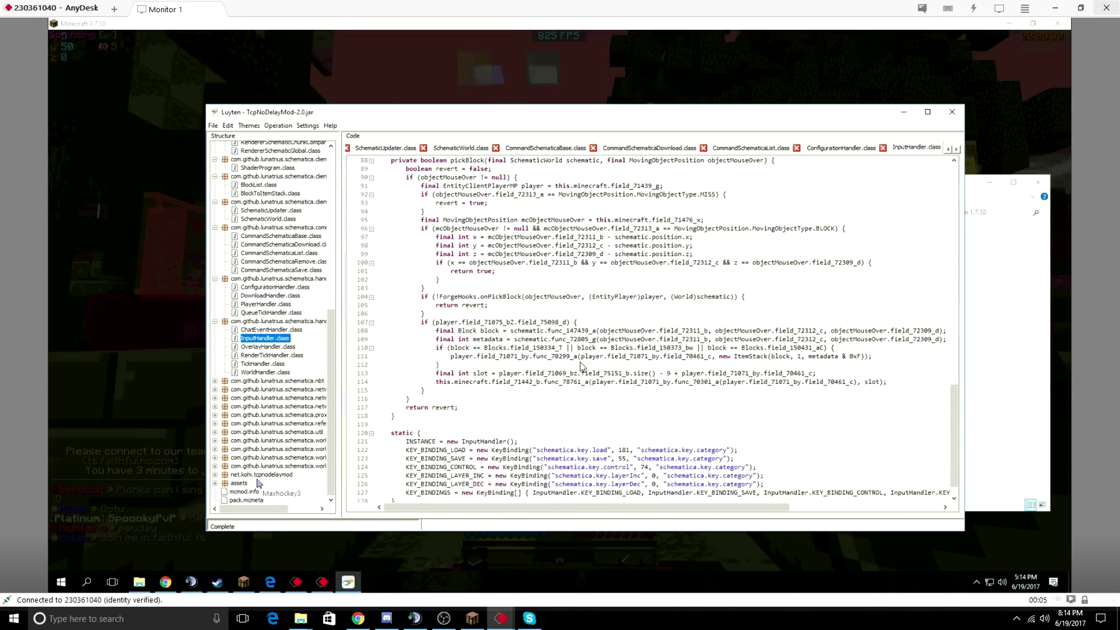
scroll(580, 366, down, 2)
click(263, 363)
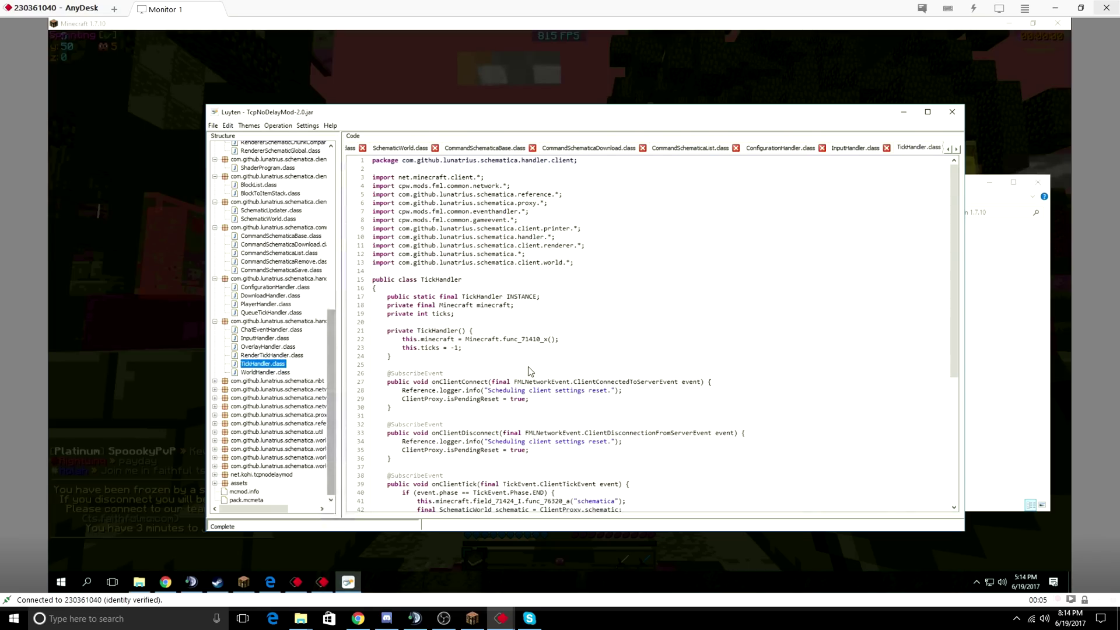
scroll(530, 372, down, 4)
scroll(528, 373, down, 4)
double_click(237, 383)
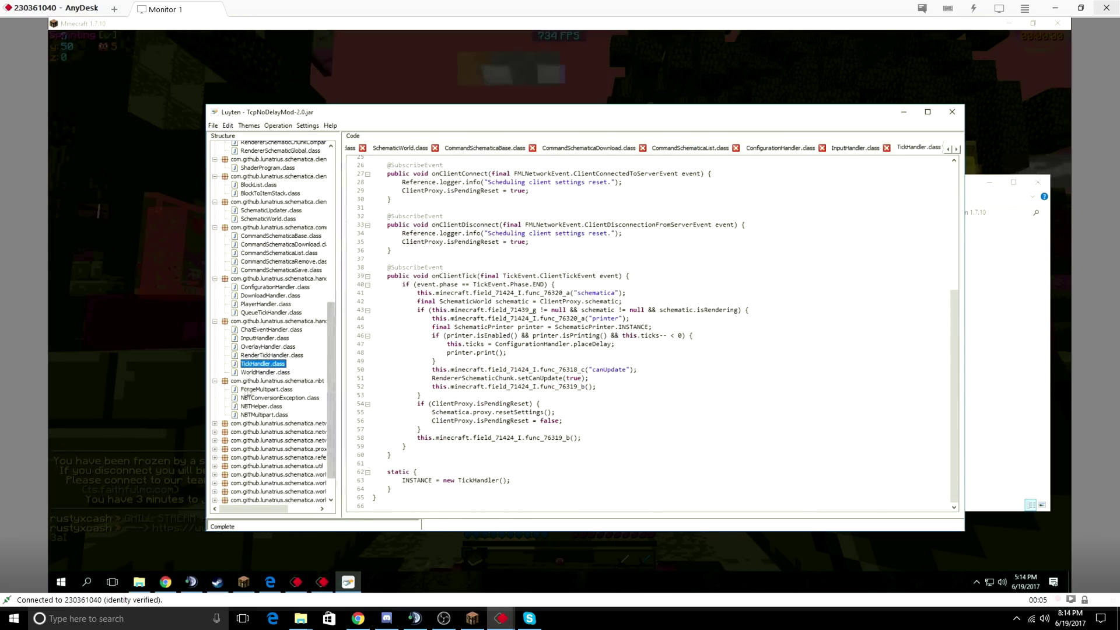
click(258, 389)
scroll(481, 386, down, 2)
scroll(482, 386, down, 7)
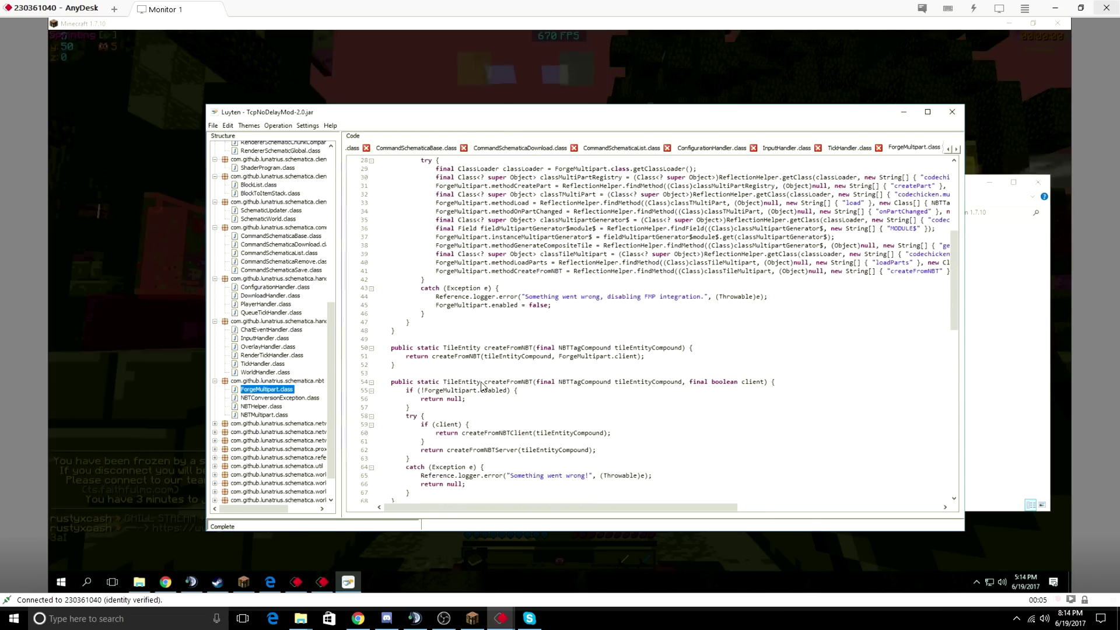
scroll(481, 386, down, 4)
scroll(481, 386, down, 5)
scroll(481, 385, down, 9)
scroll(481, 383, down, 2)
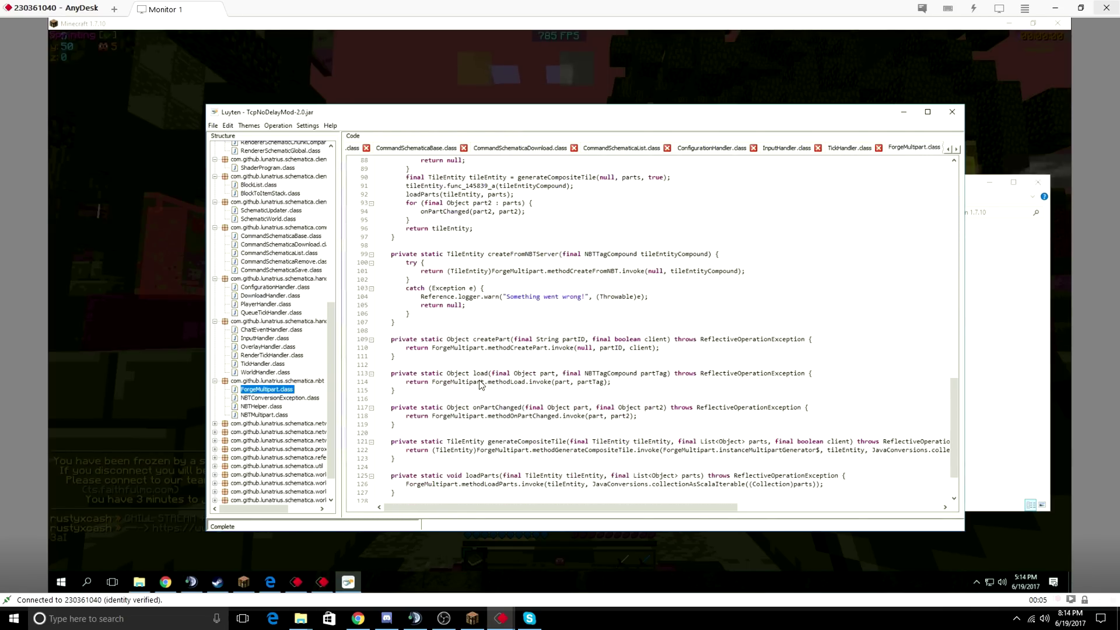
scroll(480, 385, down, 2)
- Review NBTConversionException, NBTHelper and NBTMultipart, the last holding the 4.95 reach value
click(279, 397)
click(263, 406)
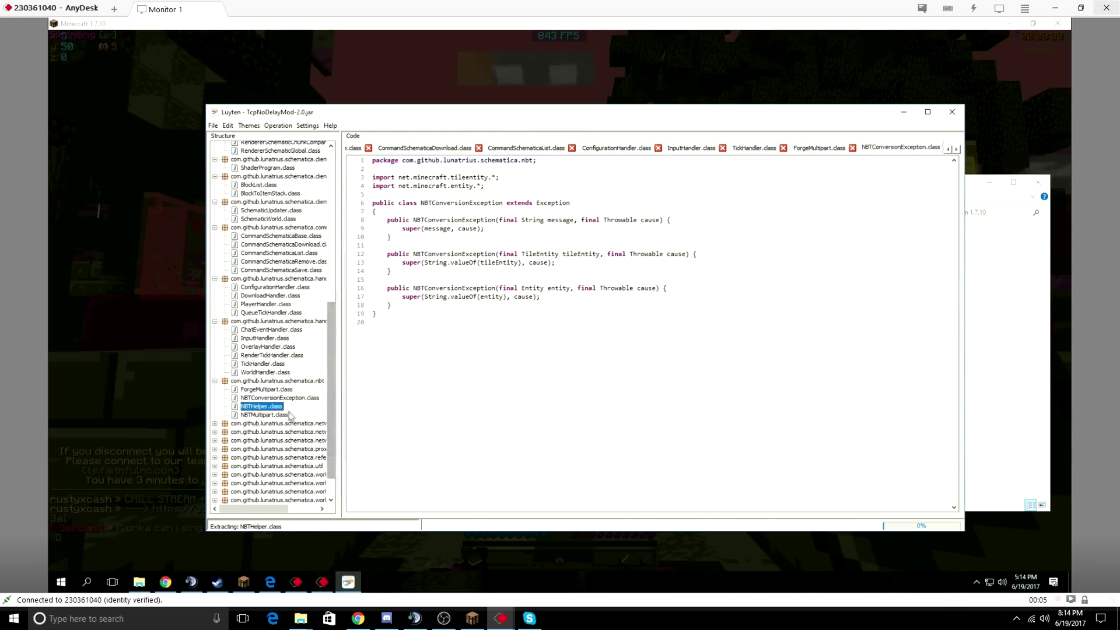
scroll(437, 387, down, 8)
scroll(438, 387, down, 9)
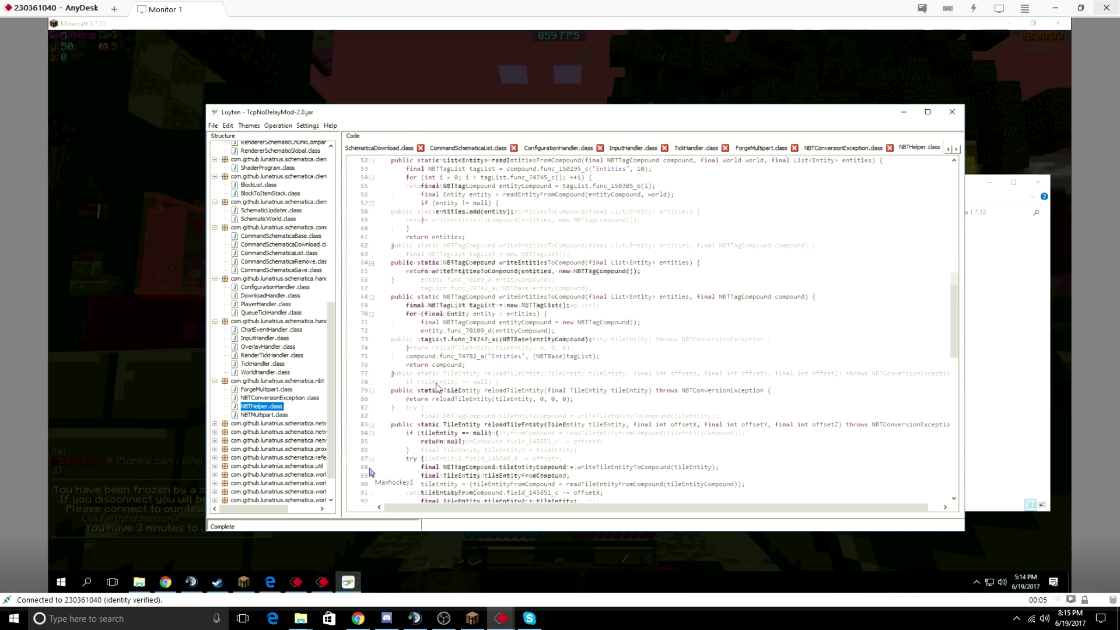
scroll(438, 386, down, 6)
scroll(437, 387, down, 6)
scroll(442, 384, down, 5)
scroll(443, 382, down, 5)
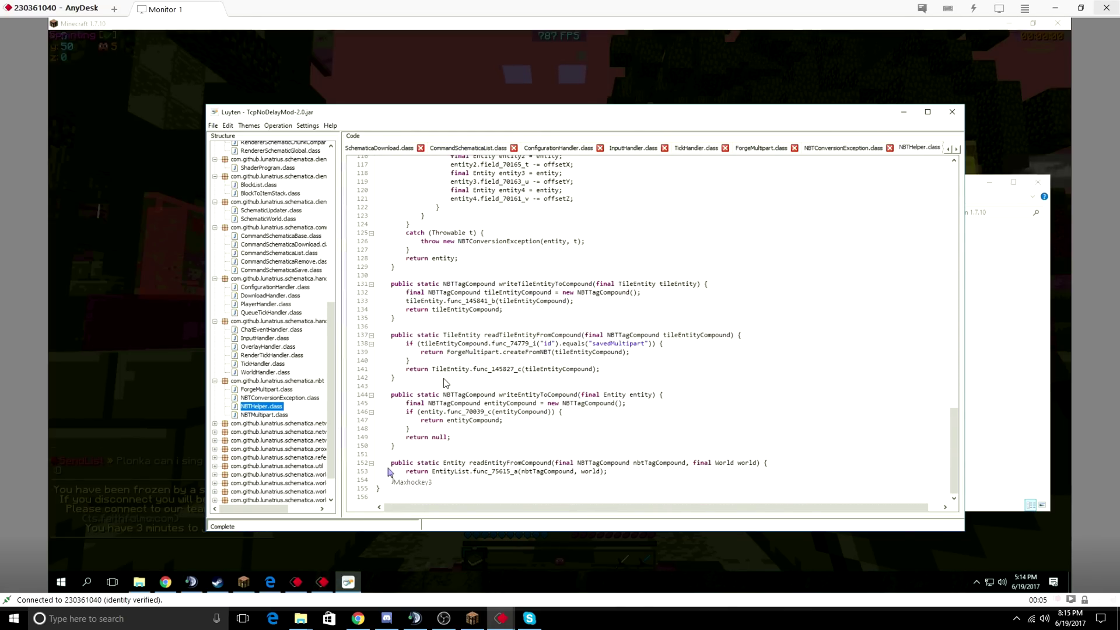
click(263, 415)
scroll(584, 344, down, 10)
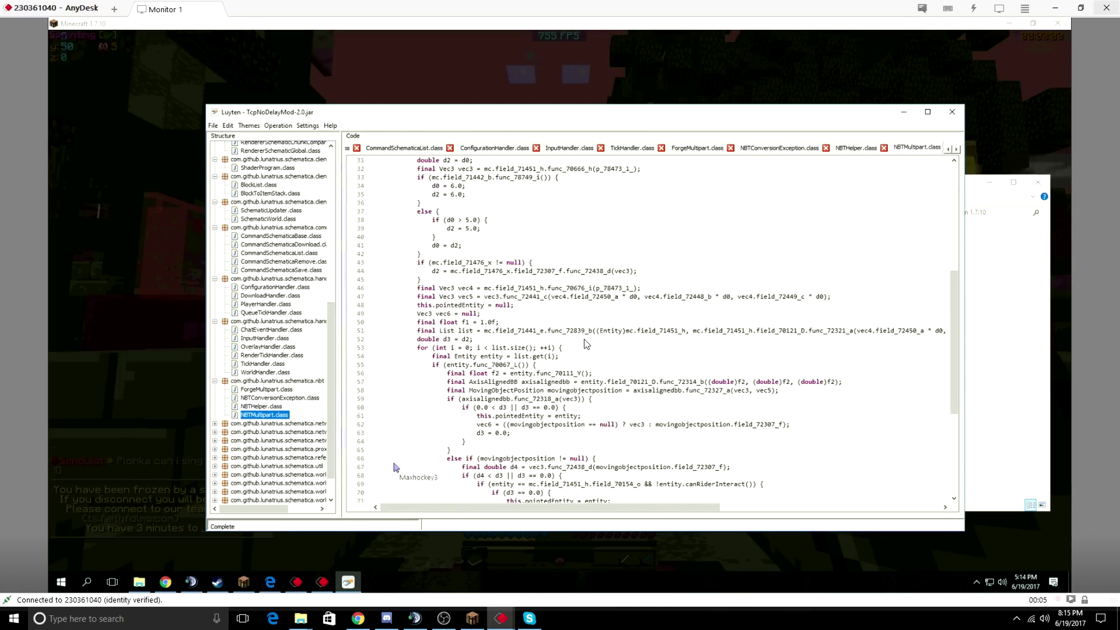
scroll(633, 309, up, 2)
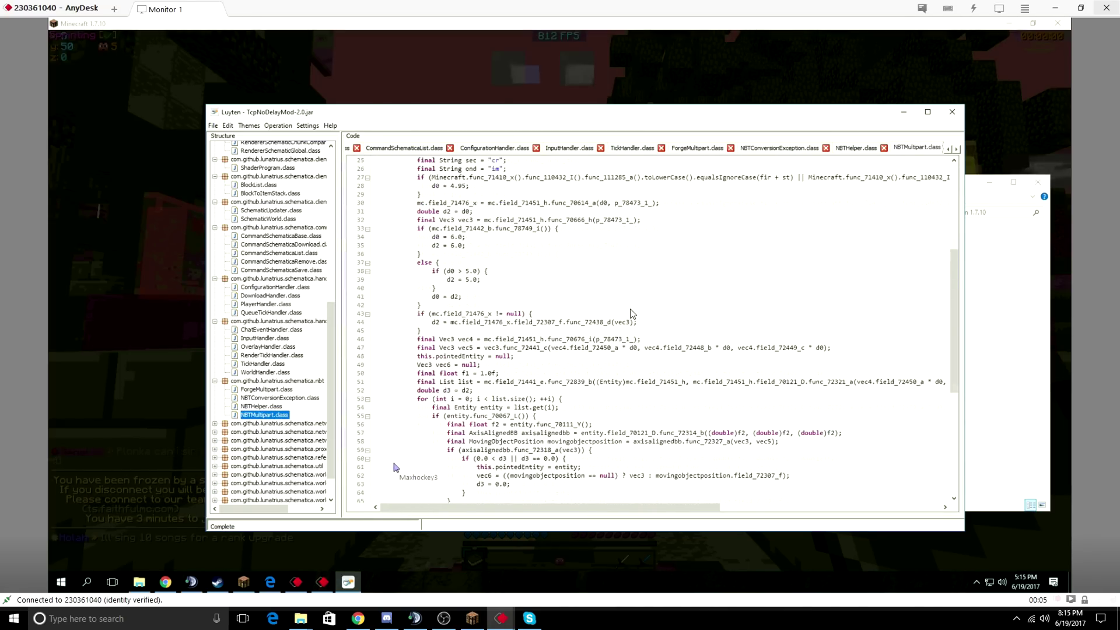
scroll(633, 313, up, 7)
scroll(633, 314, up, 1)
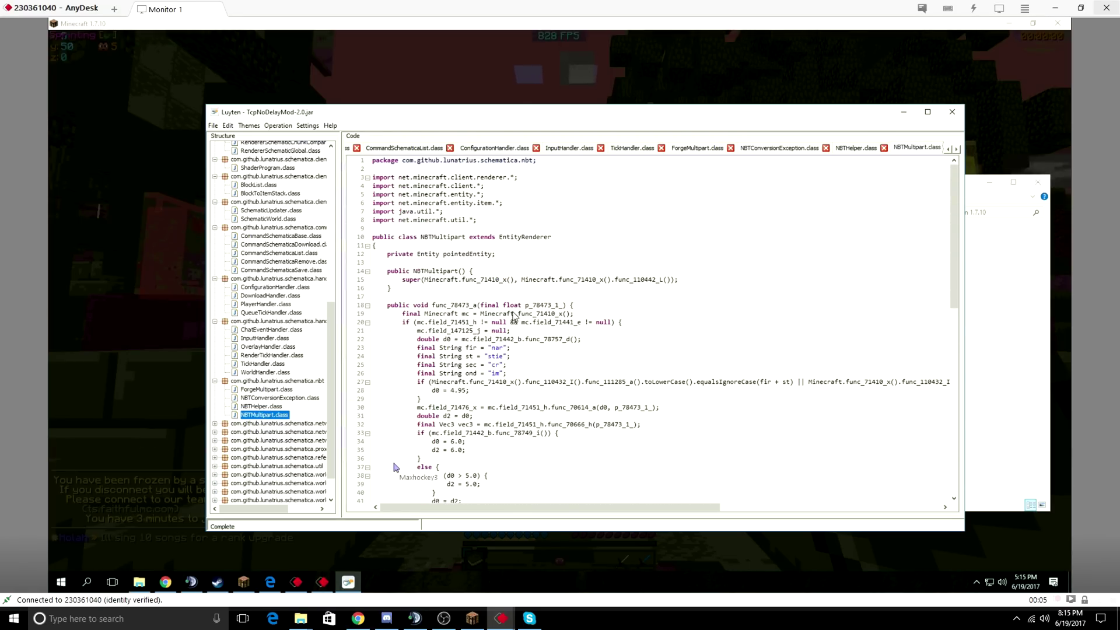
- Mark NBTMultipart extending EntityRenderer and the lines setting reach to 4.95 as evidence
double_click(514, 237)
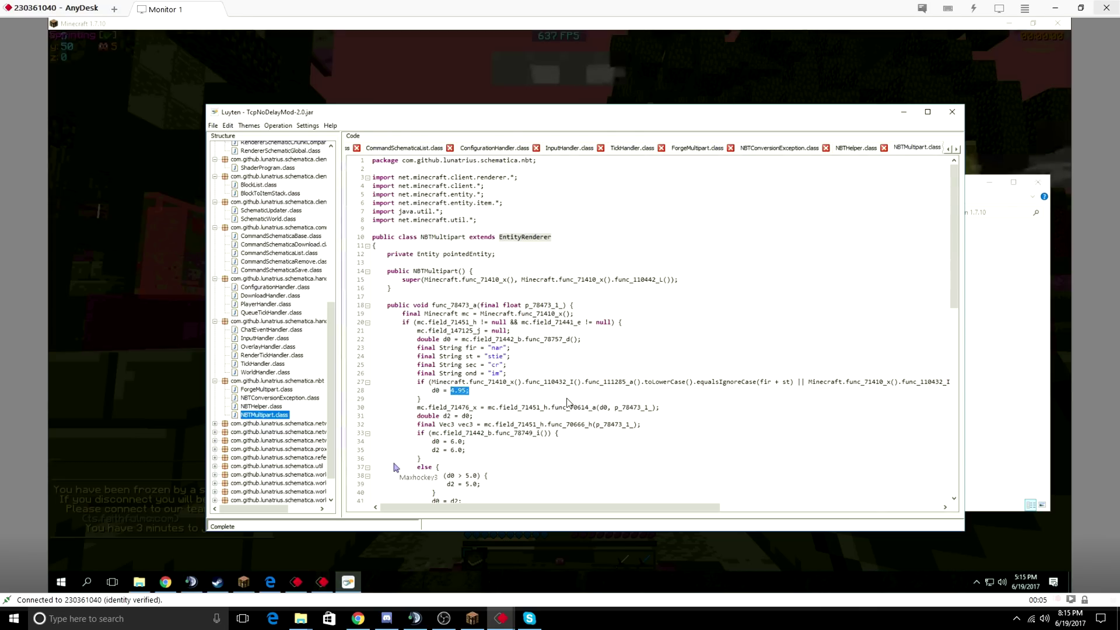
drag(470, 390, 407, 385)
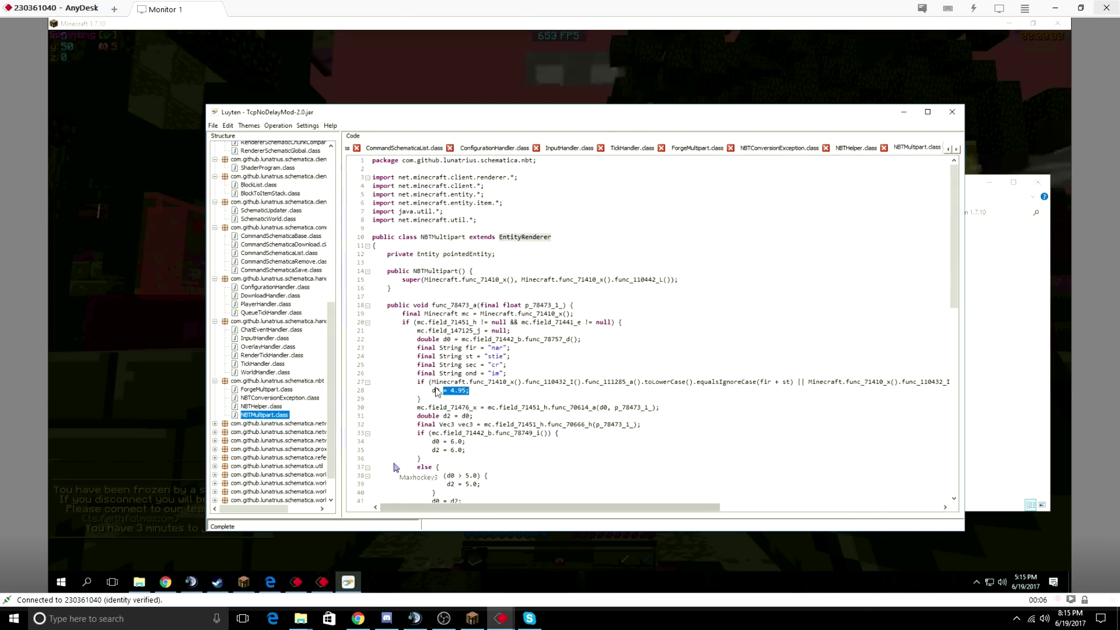
- Kick the screenshared player from the TeamSpeak channel without giving a reason
click(414, 618)
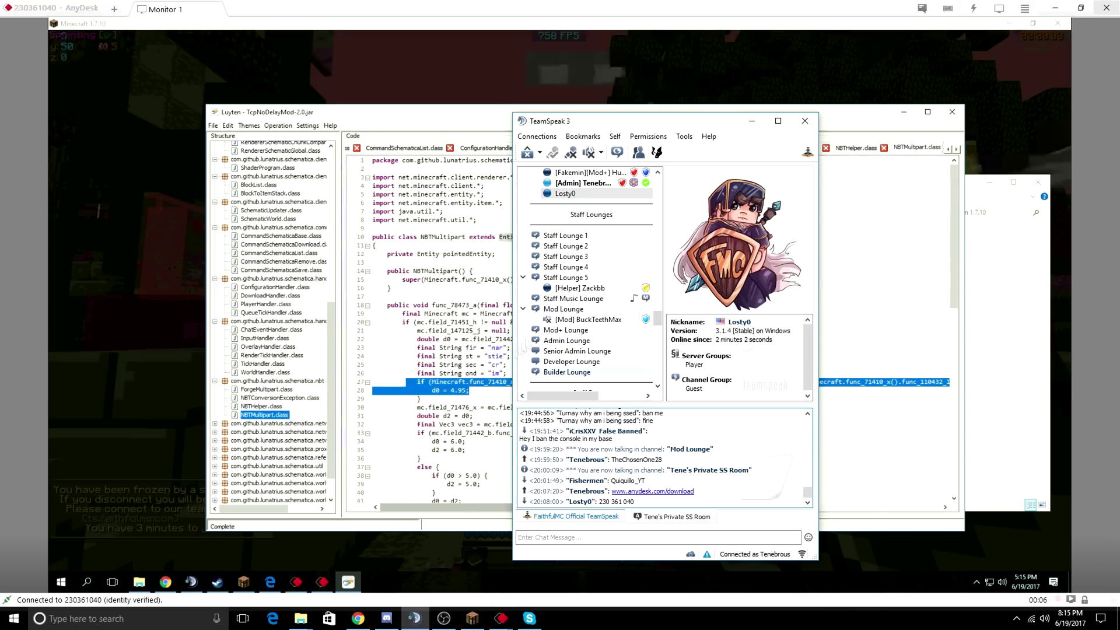
right_click(565, 193)
click(629, 371)
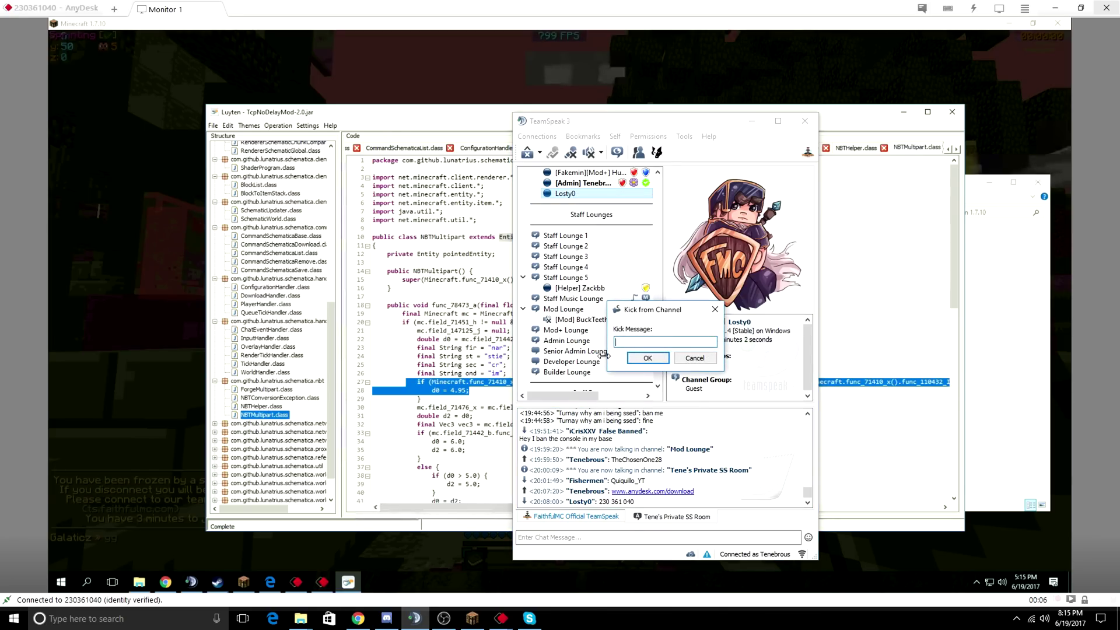
key(Return)
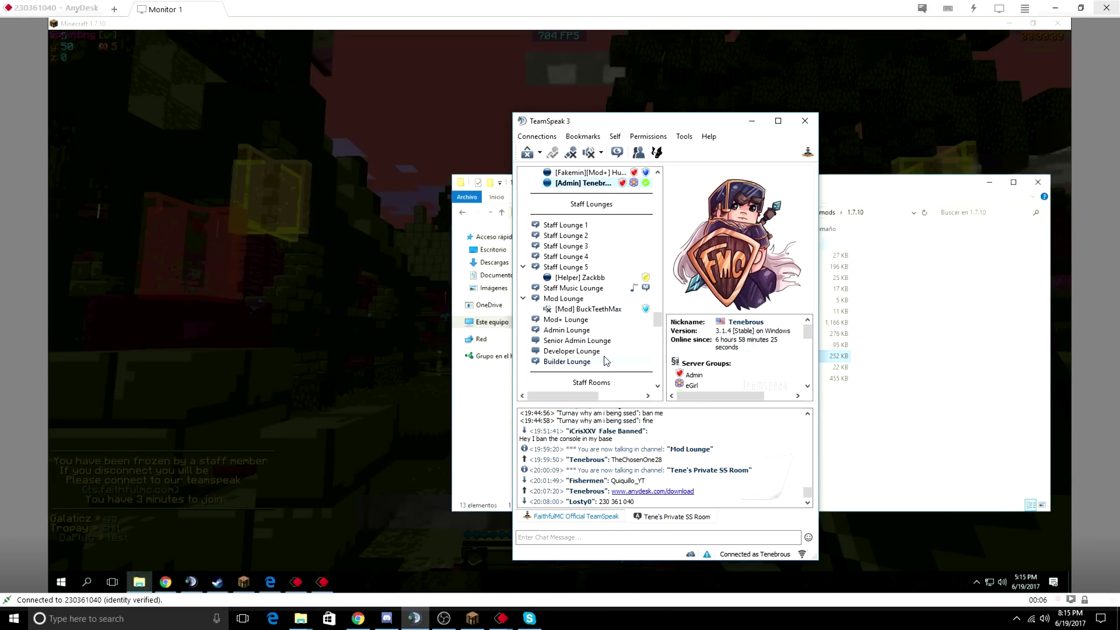